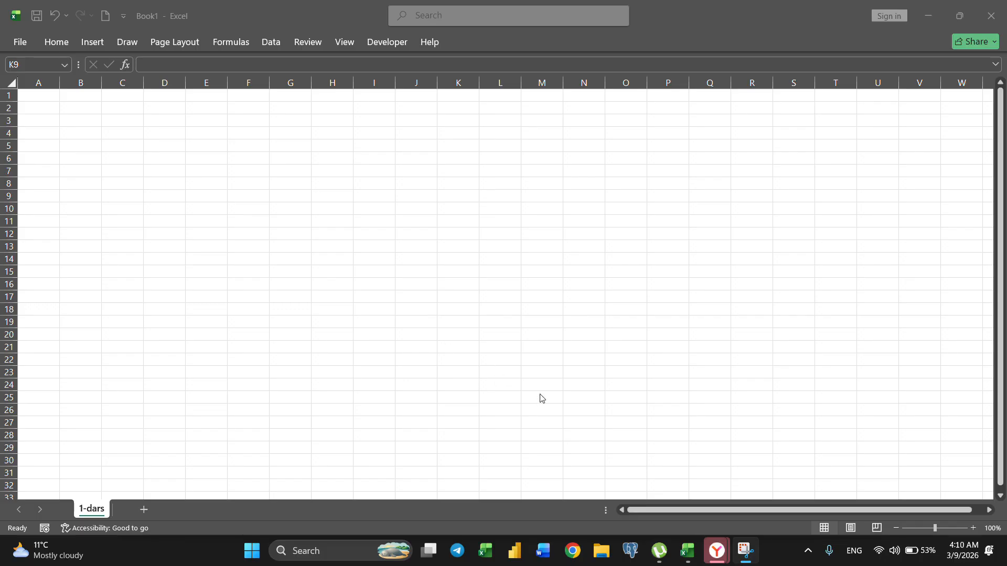
# Enter "fsd" in cell C6 and "gss" in cell H8, and undo both entries.
pyautogui.click(34, 20)
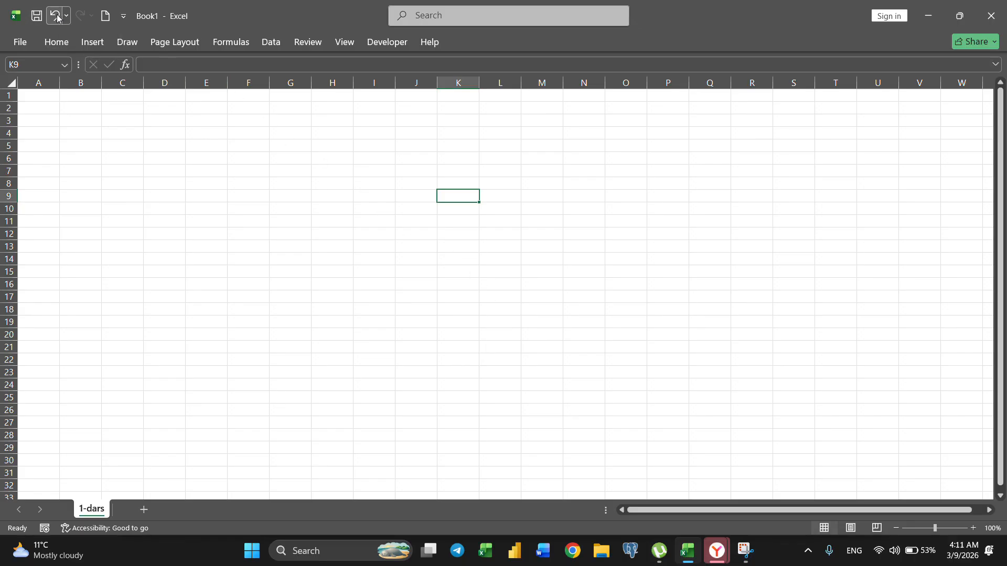
pyautogui.click(133, 160)
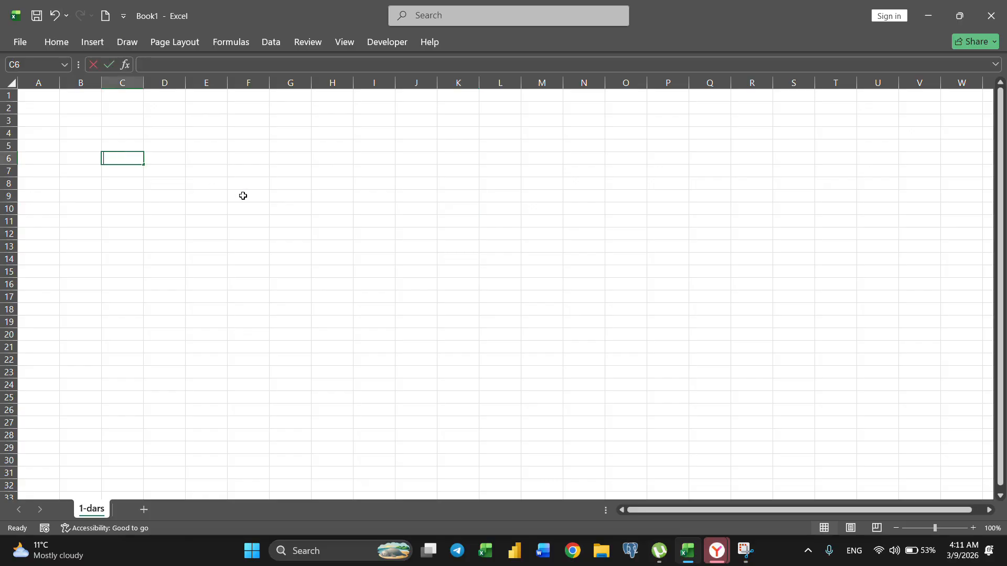
pyautogui.write('fsd')
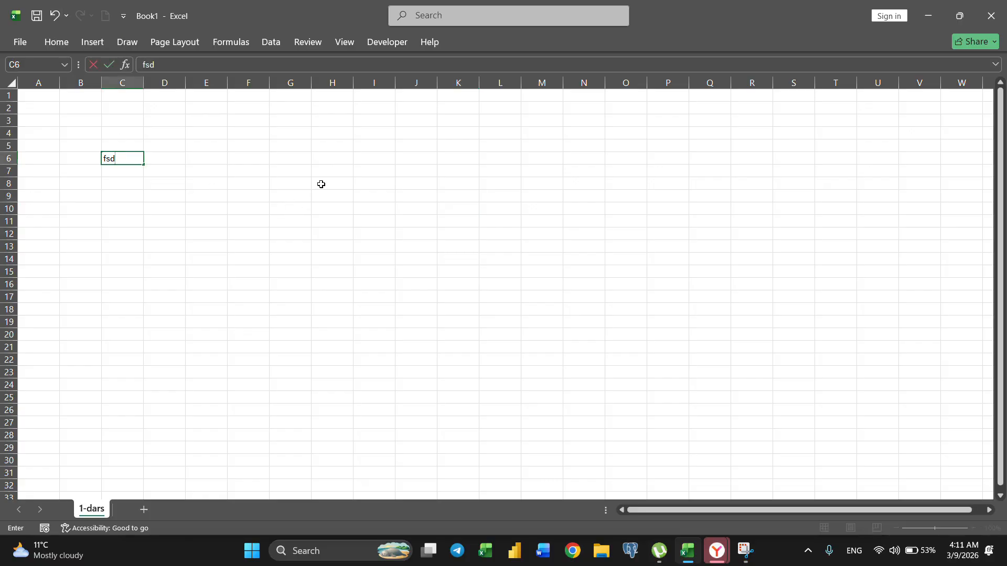
pyautogui.click(322, 185)
pyautogui.write('gss')
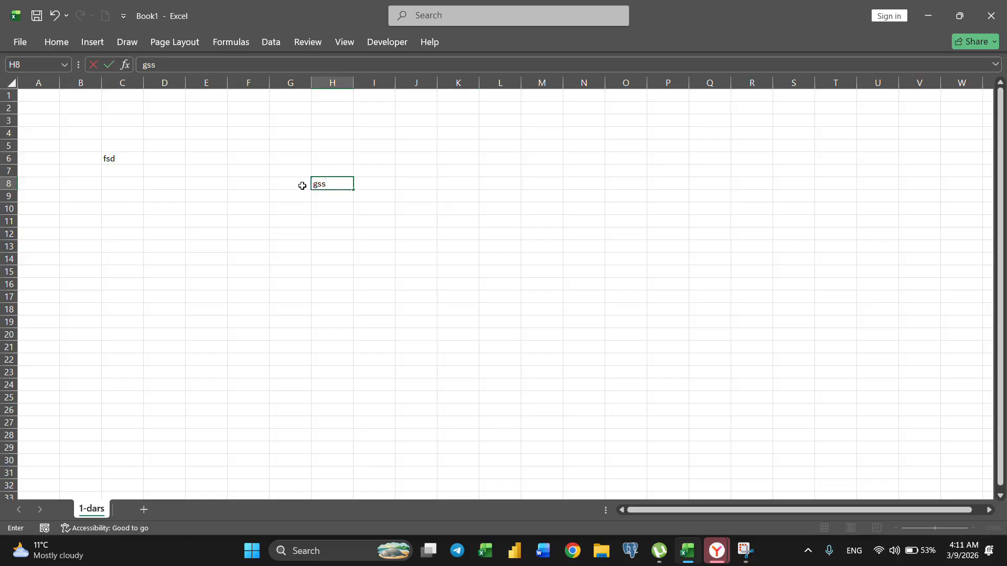
pyautogui.click(300, 183)
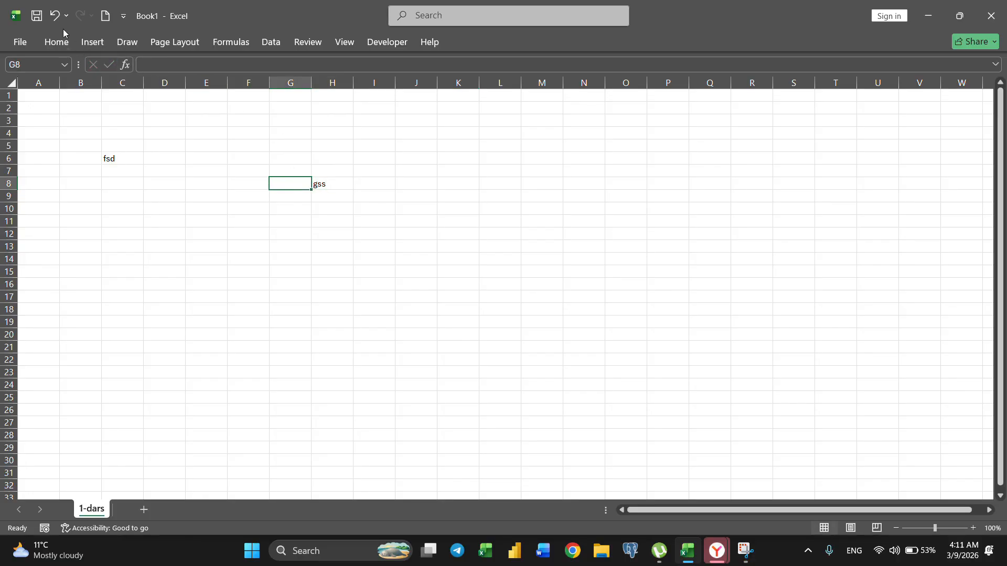
pyautogui.click(54, 16)
pyautogui.click(55, 15)
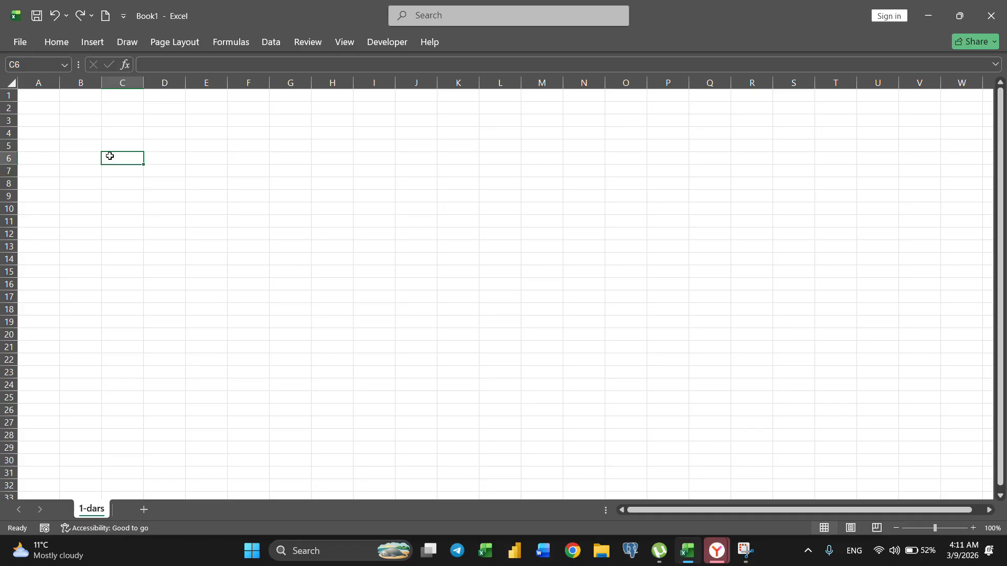
pyautogui.click(130, 129)
pyautogui.click(266, 130)
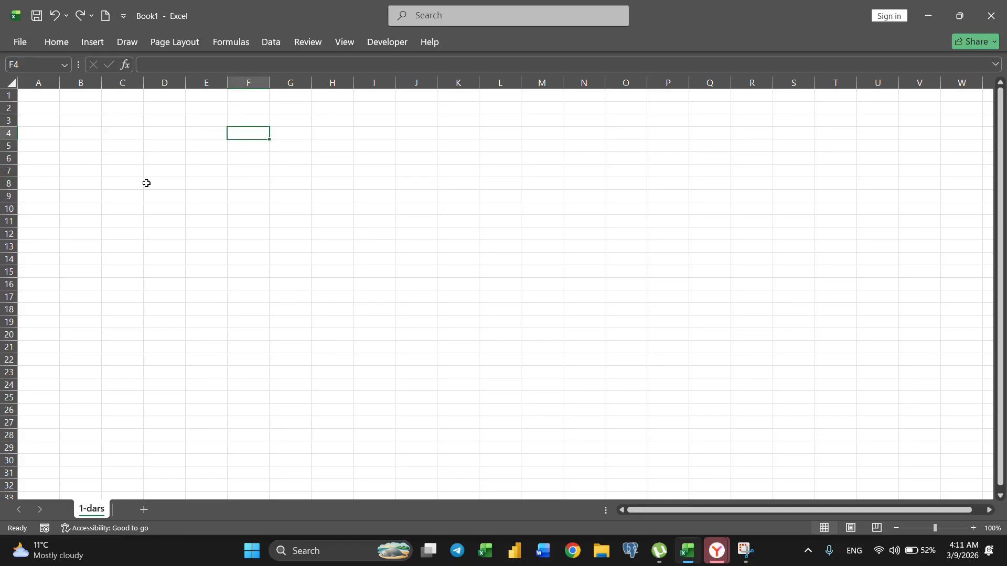
pyautogui.click(146, 183)
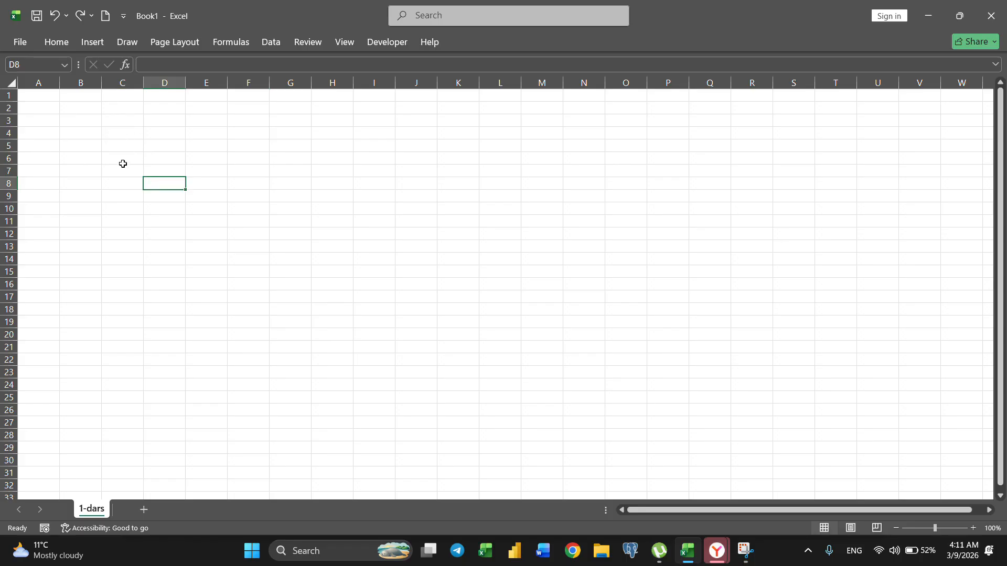
pyautogui.doubleClick(97, 508)
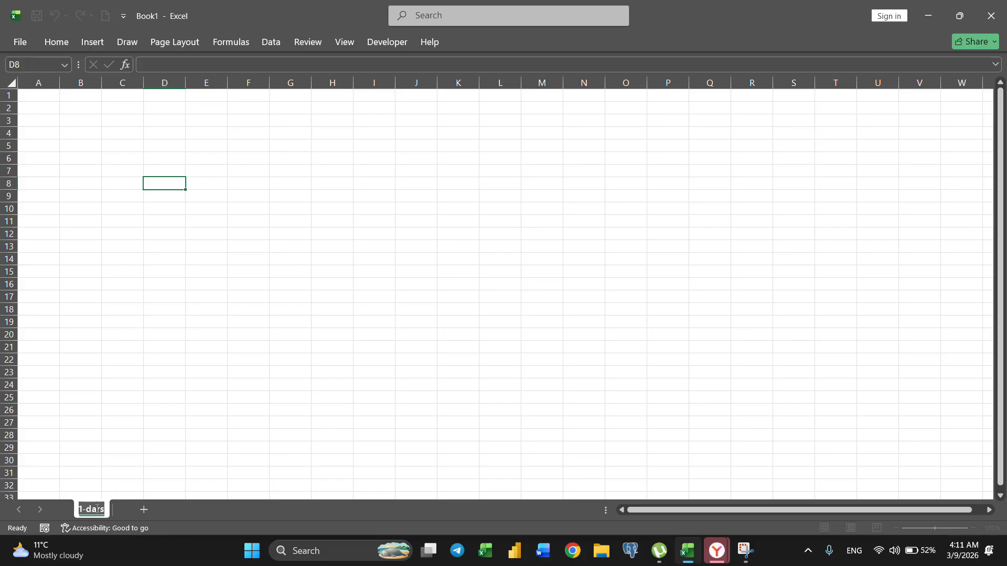
pyautogui.click(130, 411)
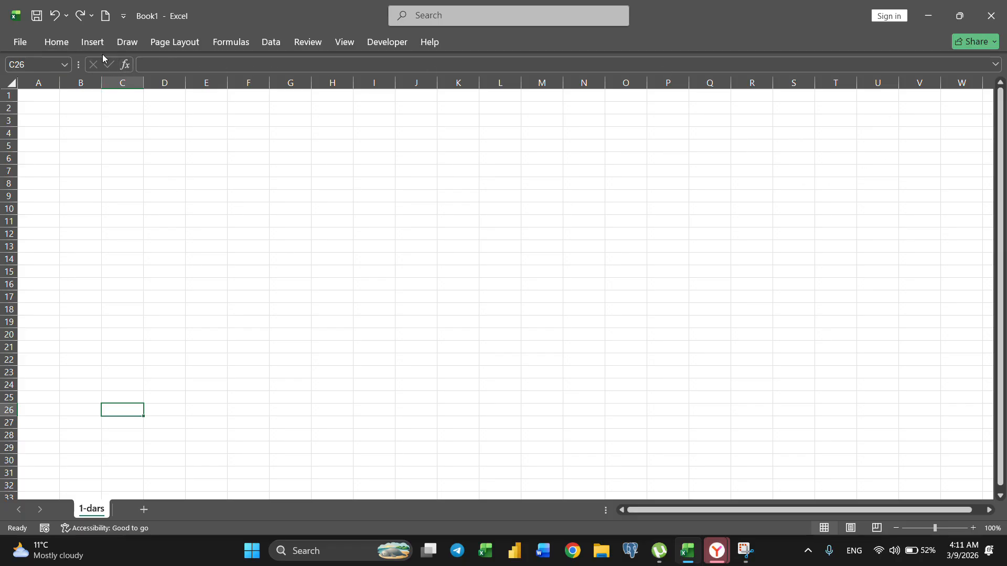
# Display the Home commands and keep the ribbon permanently expanded above the sheet.
pyautogui.click(62, 42)
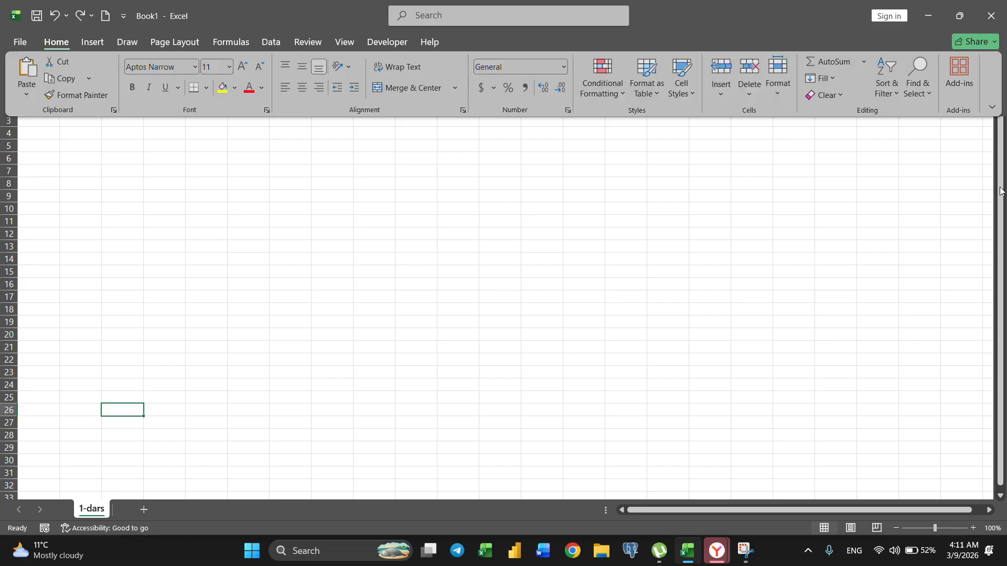
pyautogui.click(992, 107)
pyautogui.click(912, 182)
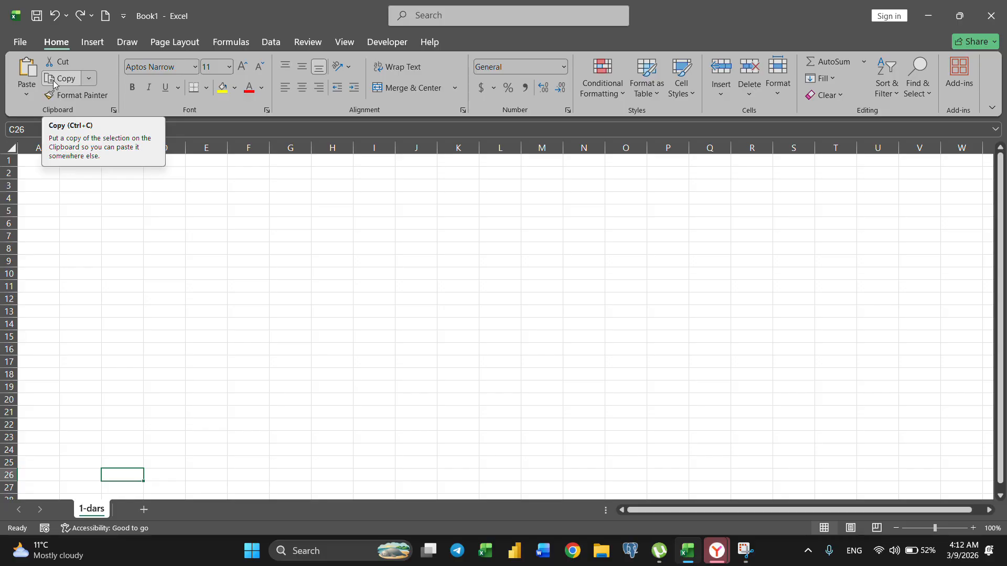
# Enter the text "excel" in cell A1.
pyautogui.click(38, 165)
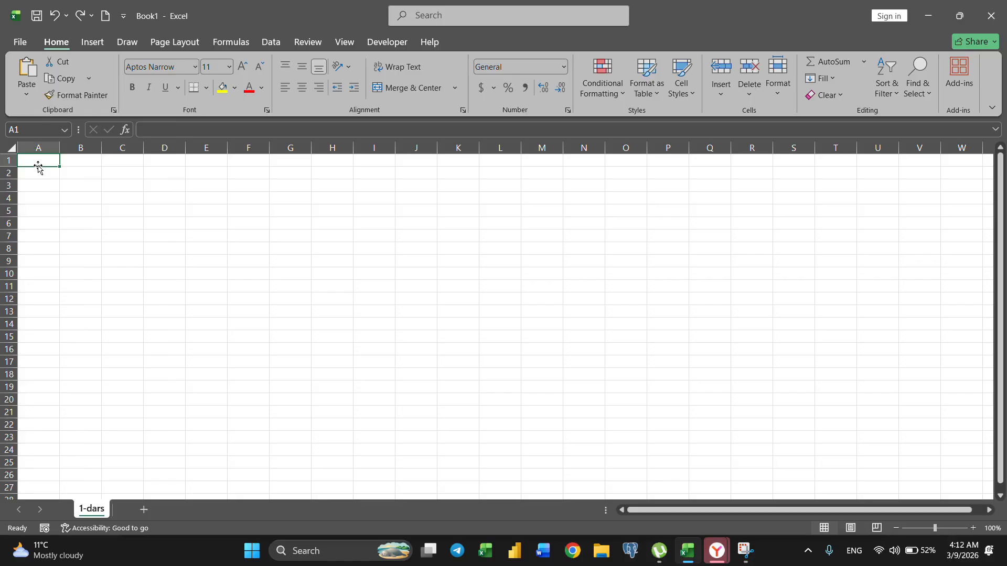
pyautogui.write('excel')
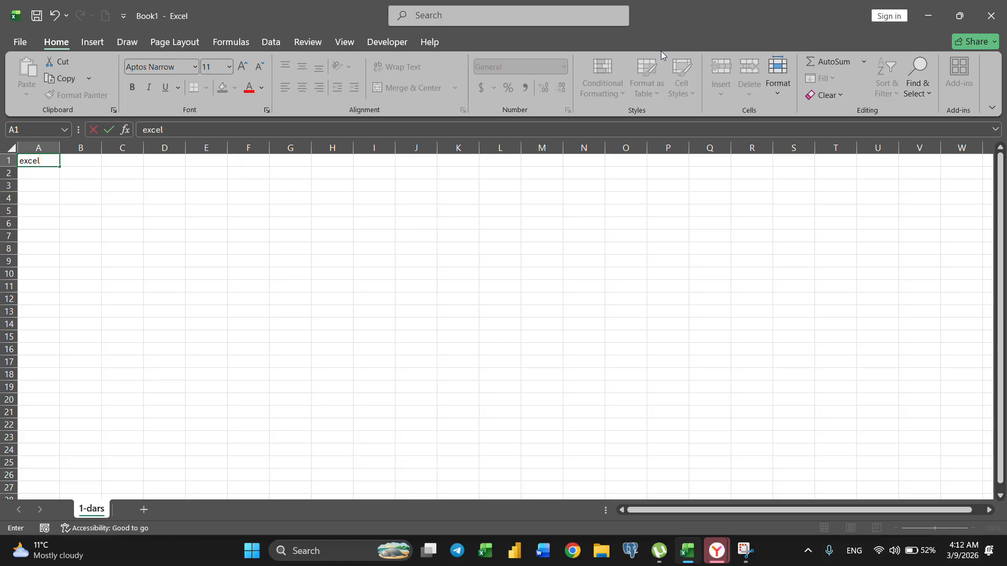
pyautogui.press('Return')
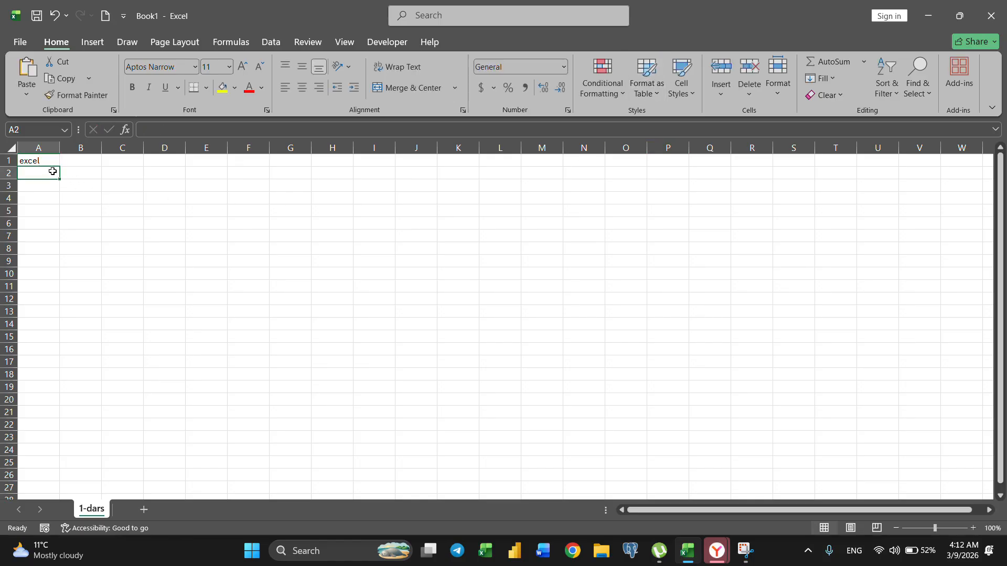
# Copy the content of cell A1 into cell C1.
pyautogui.click(37, 162)
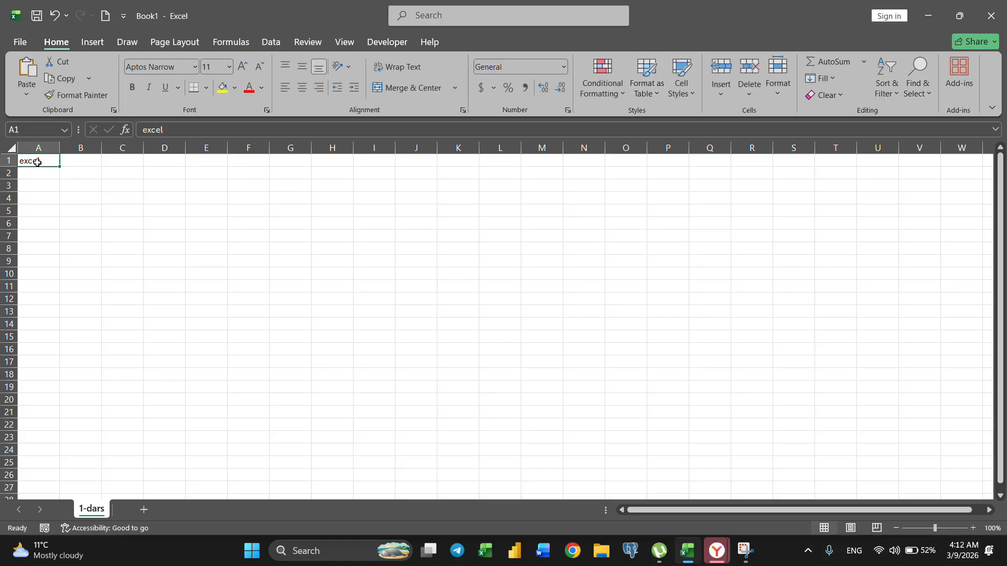
pyautogui.hotkey('ctrl', 'c')
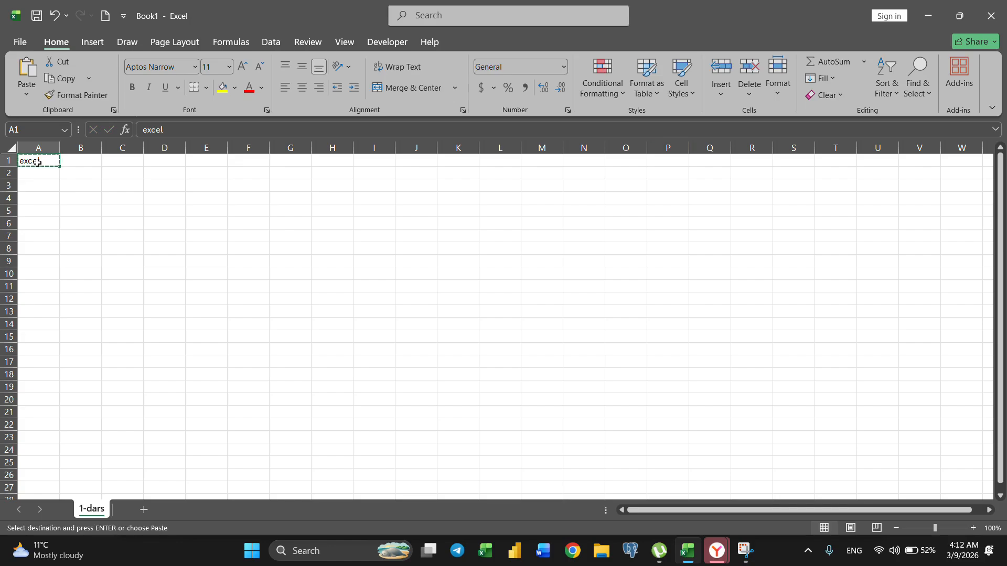
pyautogui.click(124, 163)
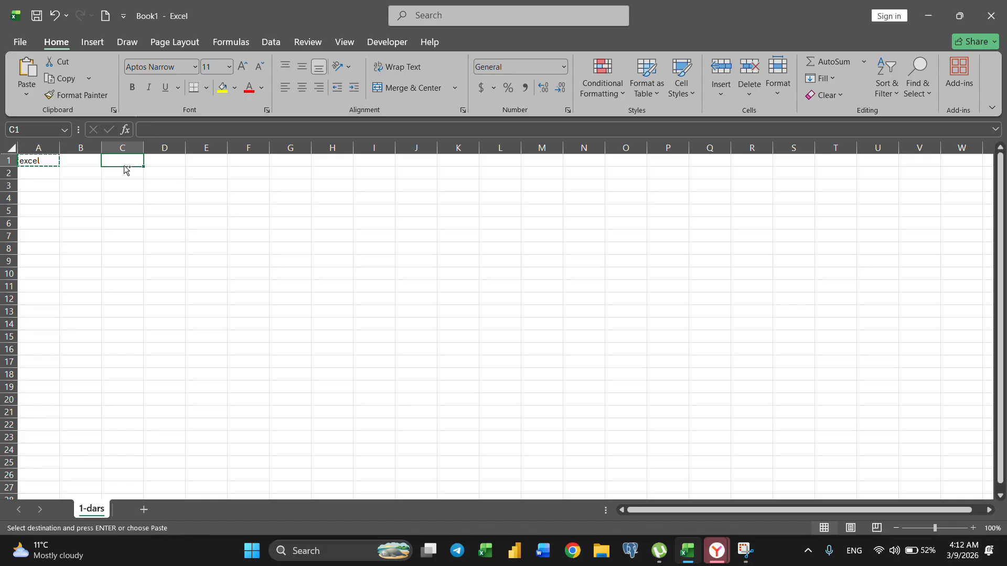
pyautogui.hotkey('ctrl', 'v')
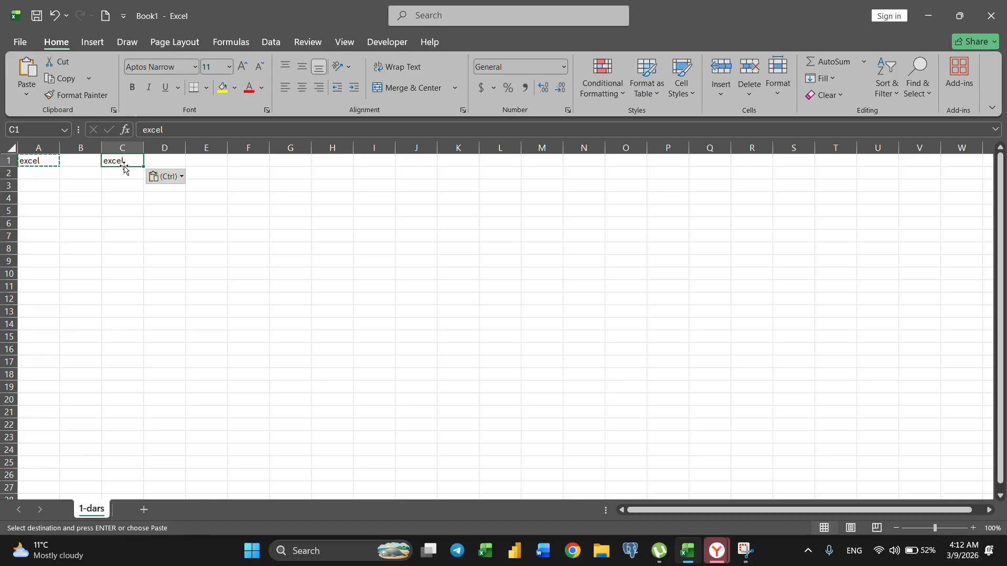
# Move the content of cell A1 to cell C2 with cut and paste.
pyautogui.click(37, 162)
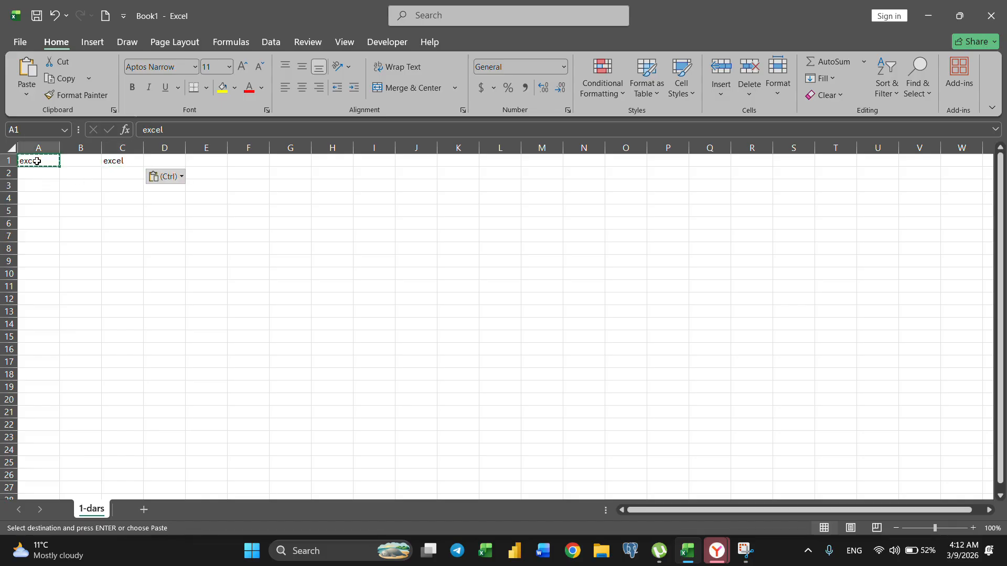
pyautogui.click(116, 177)
pyautogui.hotkey('ctrl', 'v')
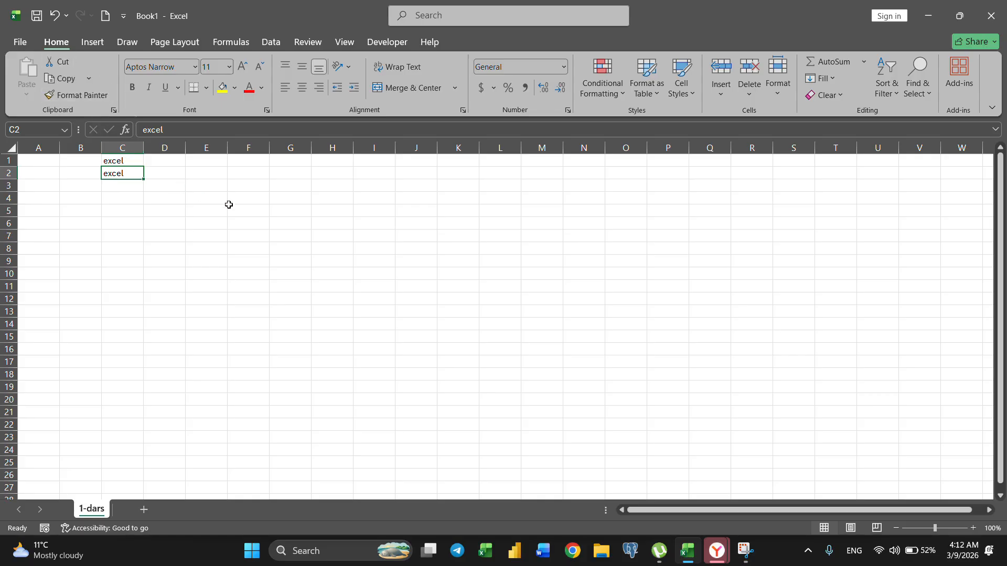
pyautogui.click(202, 196)
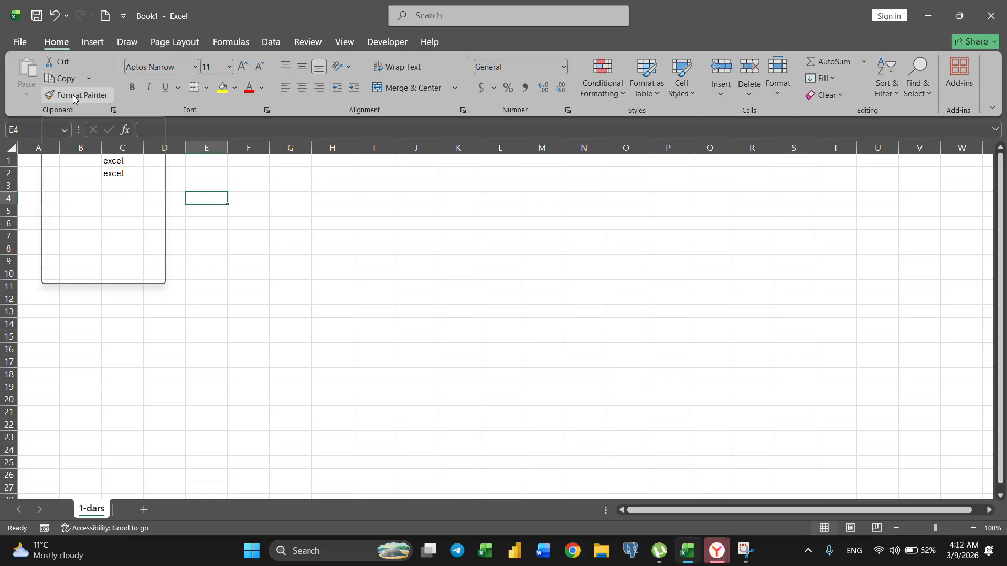
pyautogui.click(274, 187)
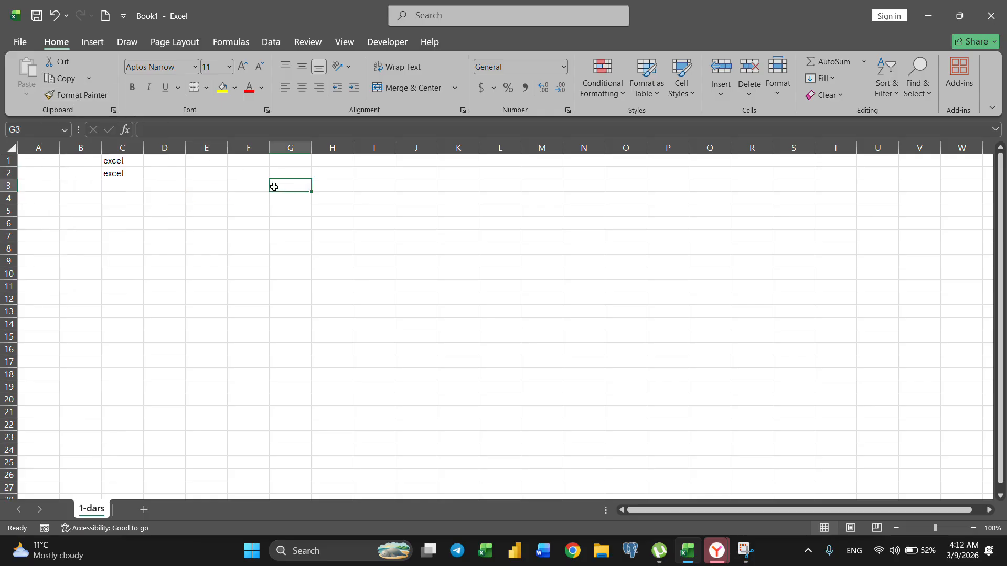
# Give cell C2 a yellow fill and a red font color.
pyautogui.click(122, 171)
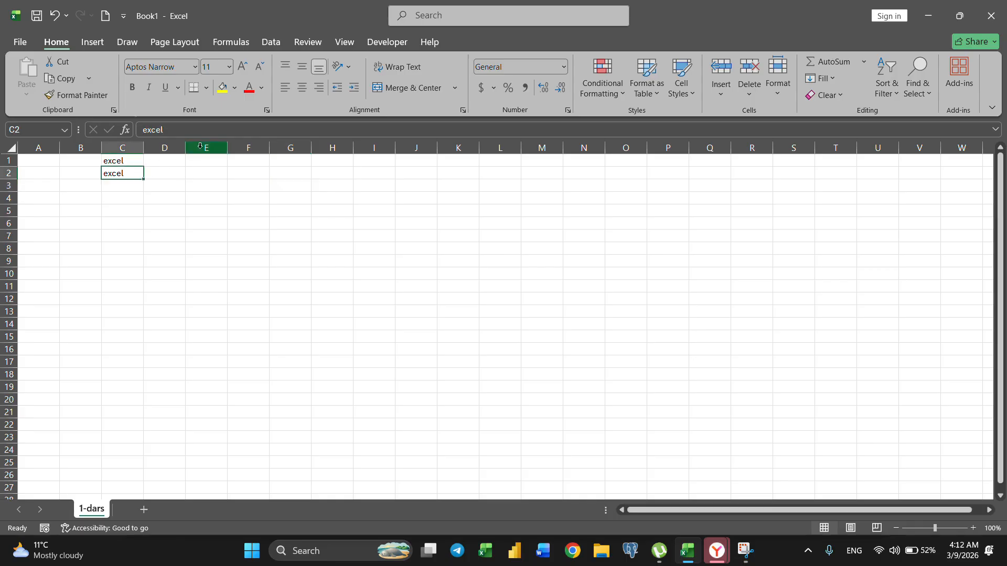
pyautogui.click(222, 88)
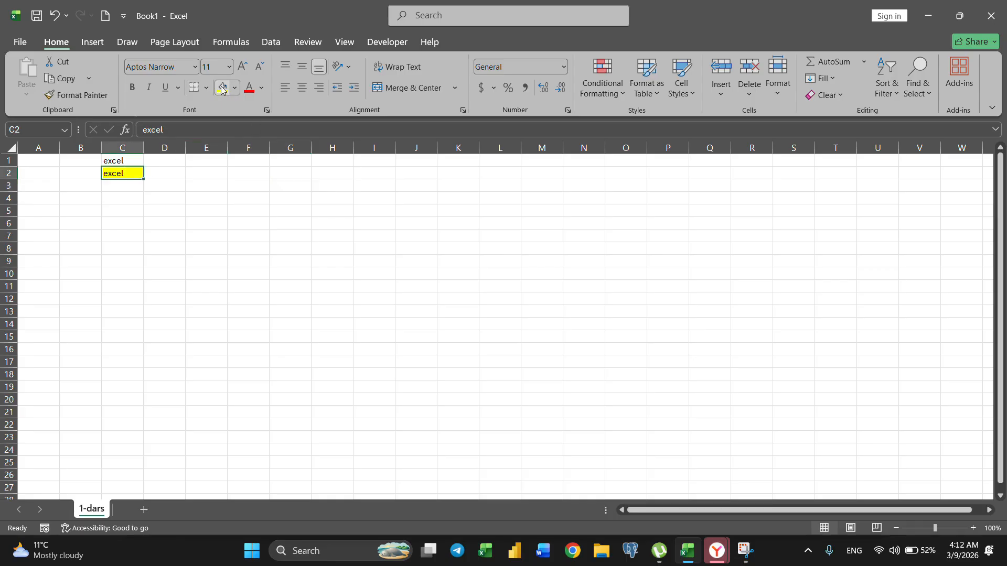
pyautogui.click(249, 88)
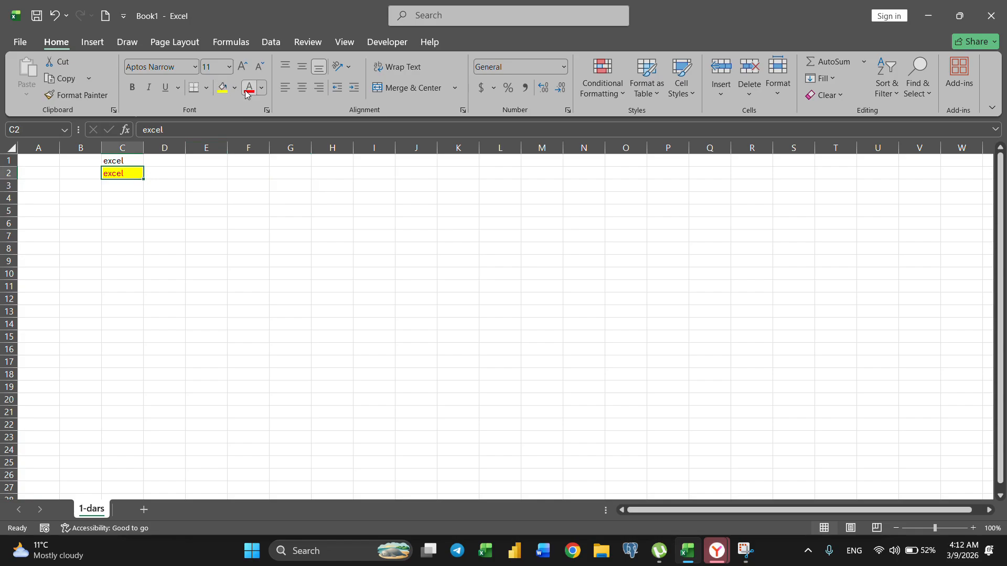
pyautogui.click(139, 202)
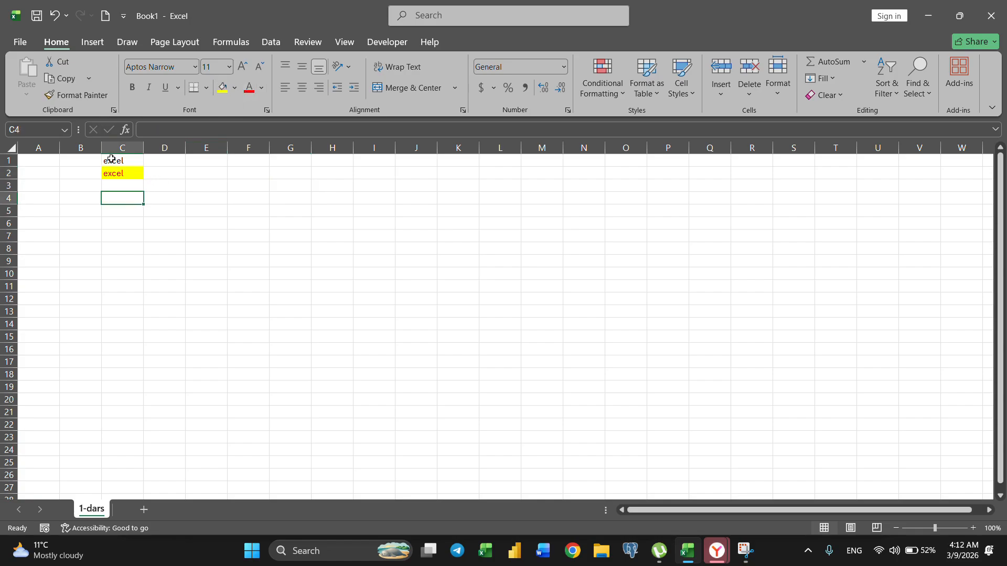
# Enter the text "word" in cell G2.
pyautogui.click(295, 175)
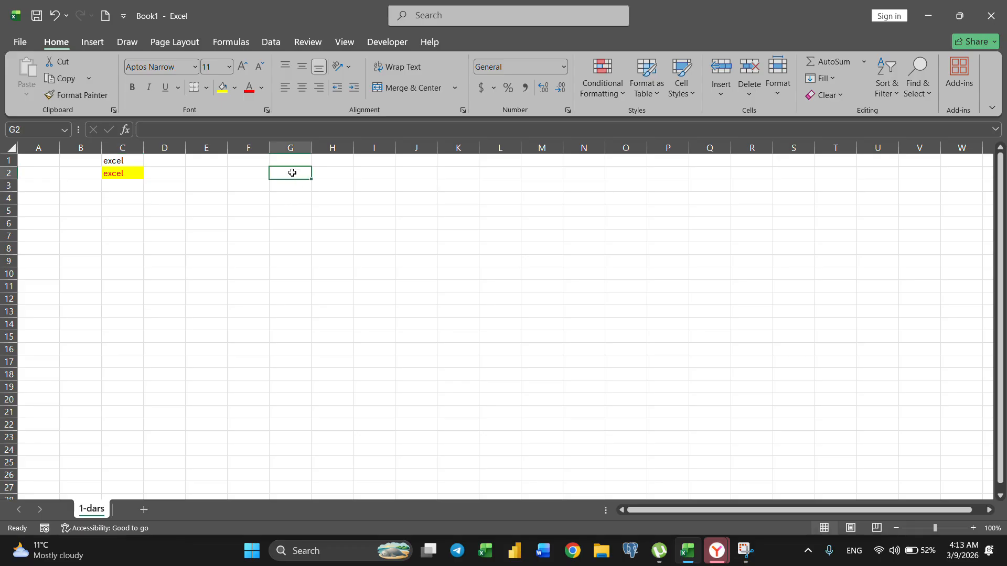
pyautogui.write('word')
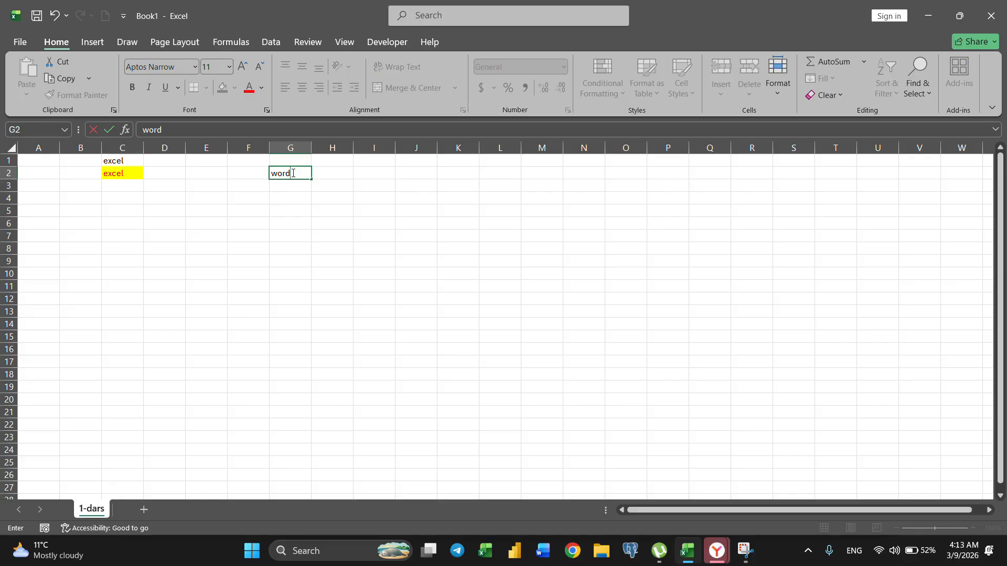
pyautogui.press('Return')
# Copy the formatting of cell C2 onto cell G2 with the Format Painter.
pyautogui.click(133, 176)
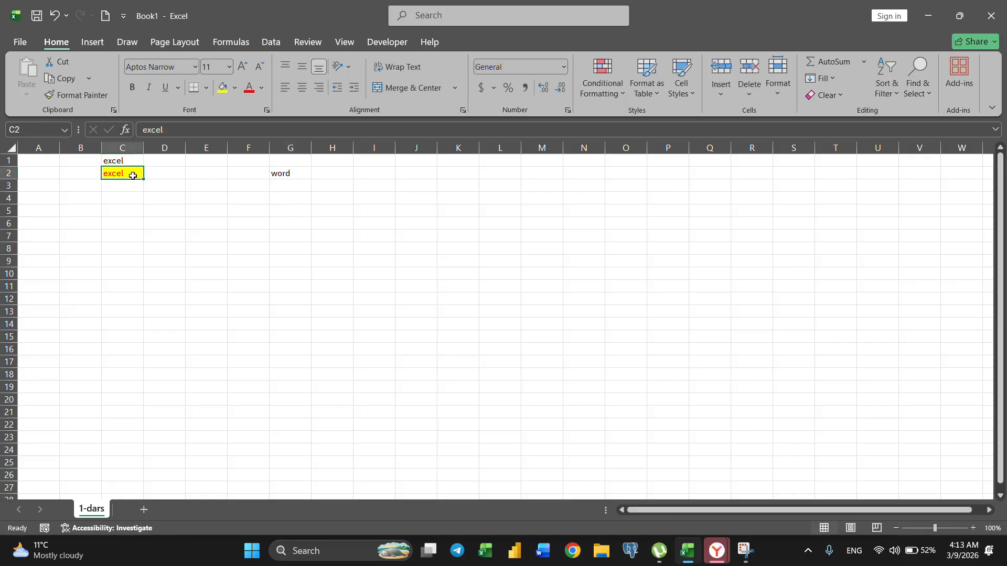
pyautogui.click(73, 95)
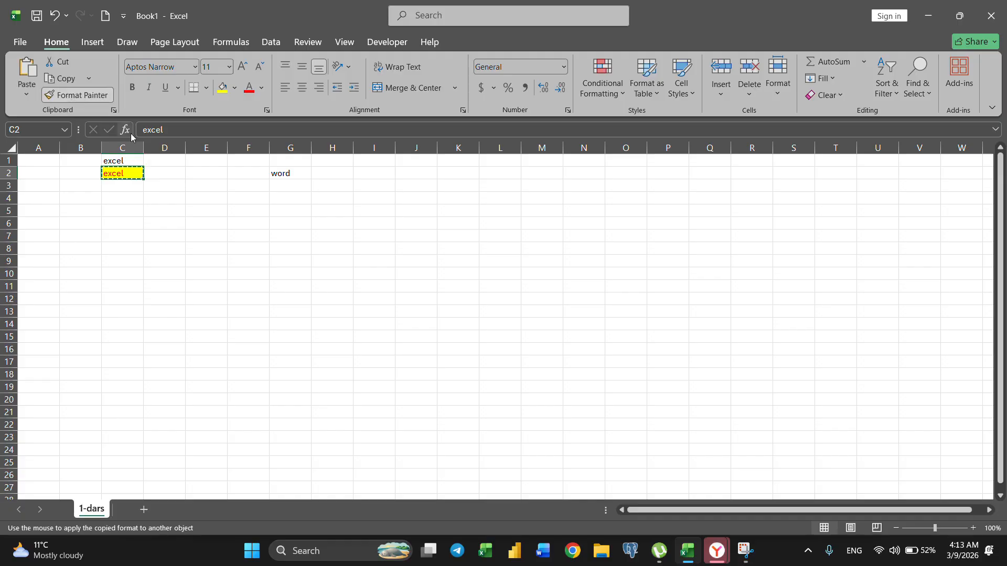
pyautogui.click(276, 174)
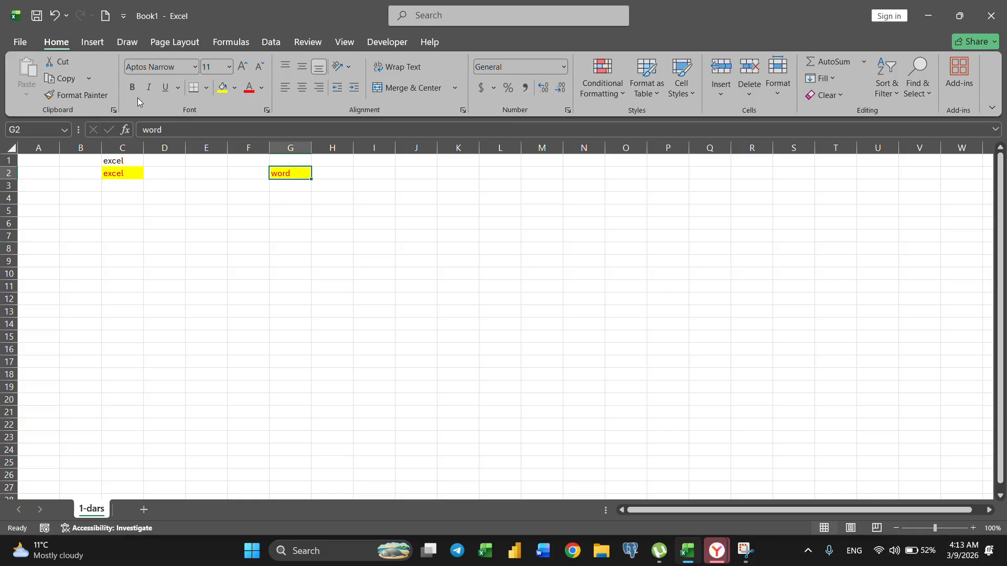
# Change the font of cell G2 to Cambria.
pyautogui.click(152, 70)
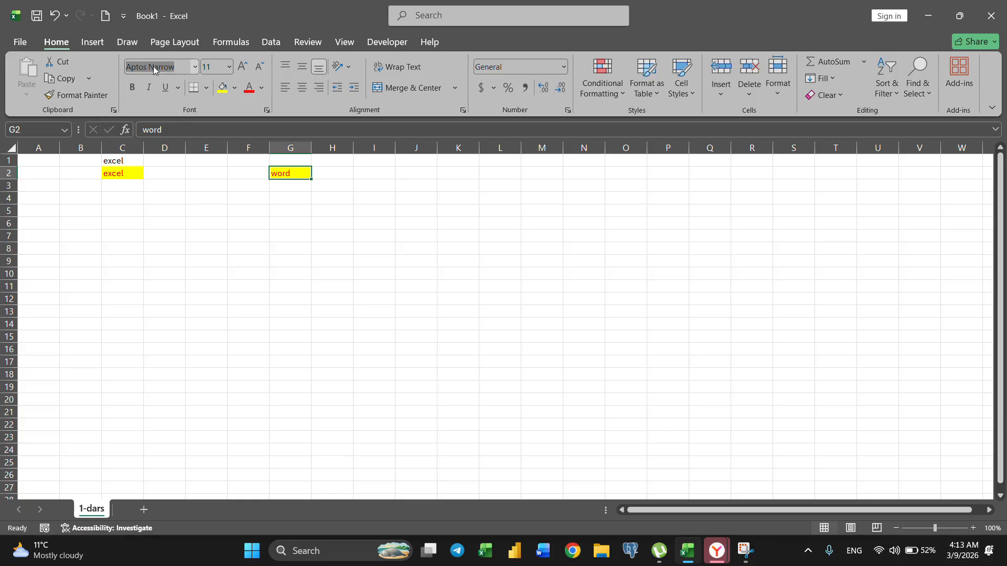
pyautogui.click(195, 67)
pyautogui.scroll(-10, 159, 231)
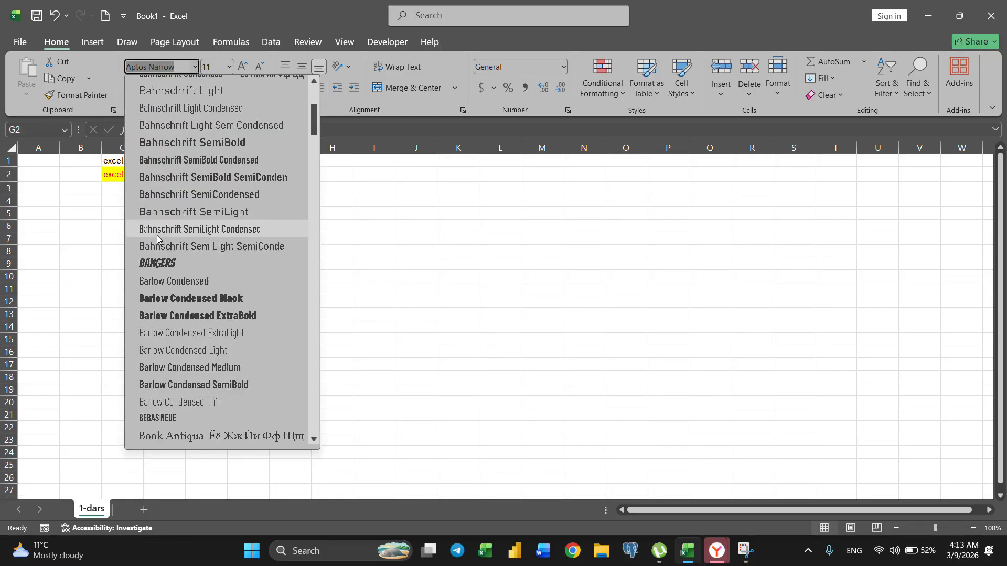
pyautogui.scroll(-4, 159, 232)
pyautogui.scroll(4, 159, 232)
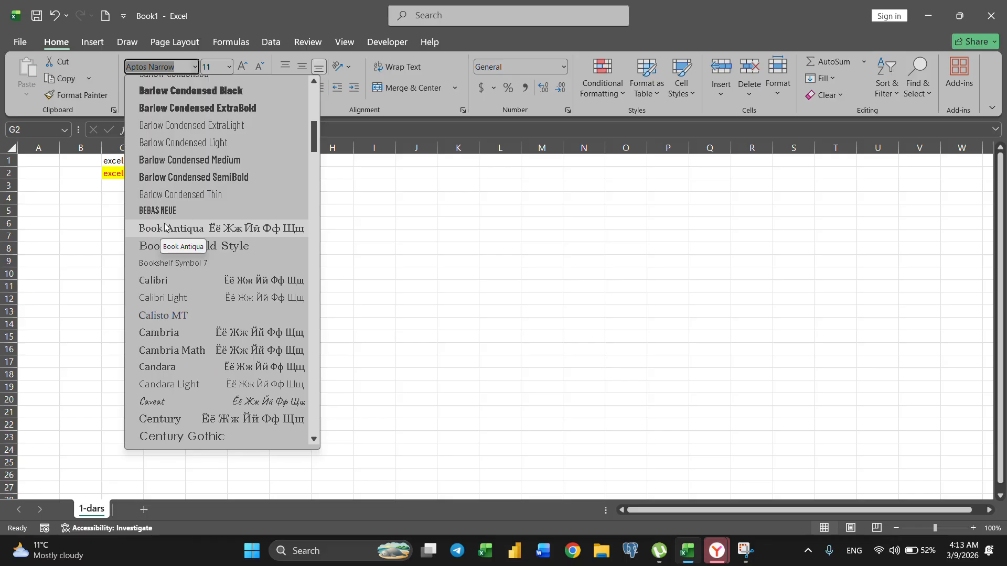
pyautogui.scroll(-3, 160, 251)
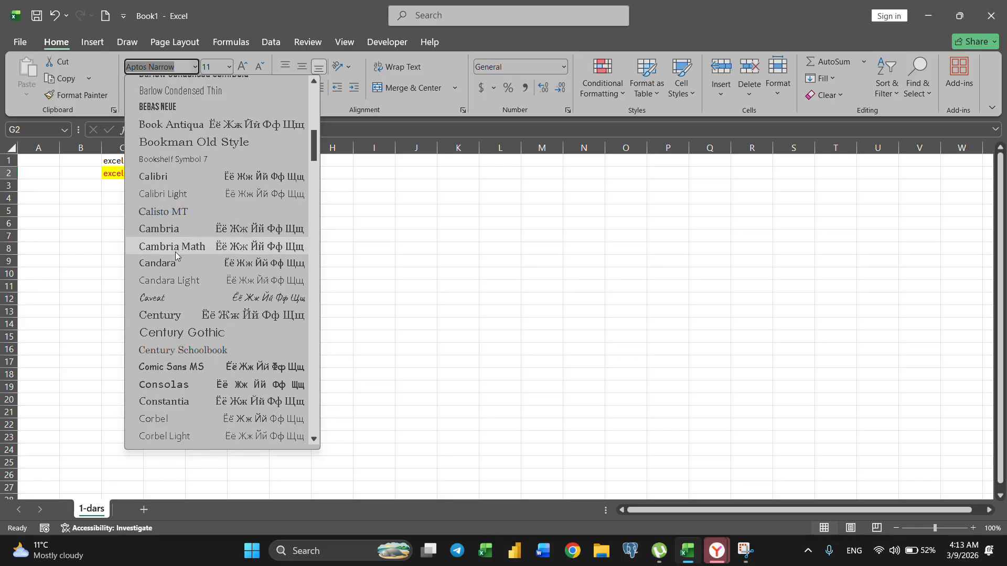
pyautogui.click(157, 180)
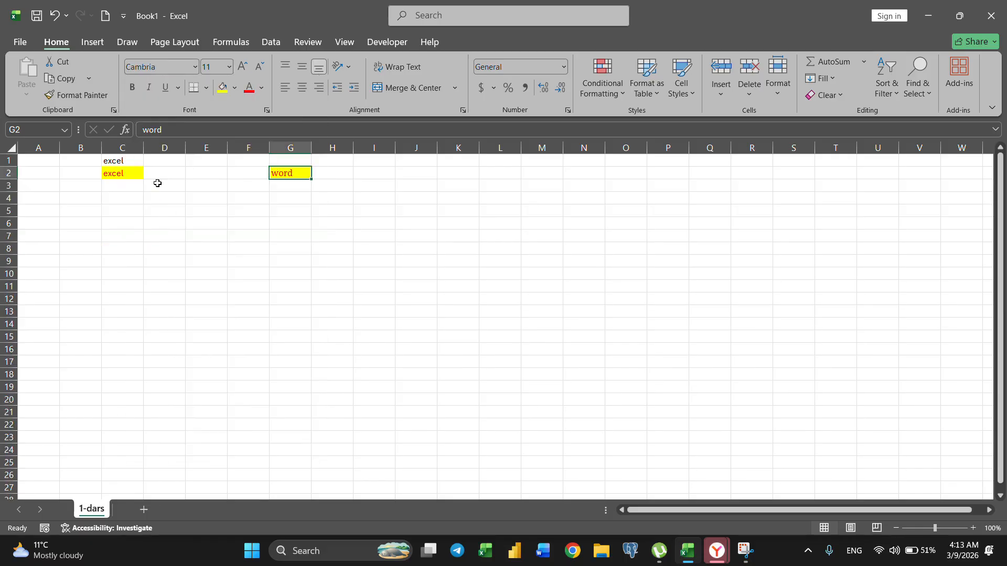
# Change the font of cell G2 to Dubai.
pyautogui.click(190, 68)
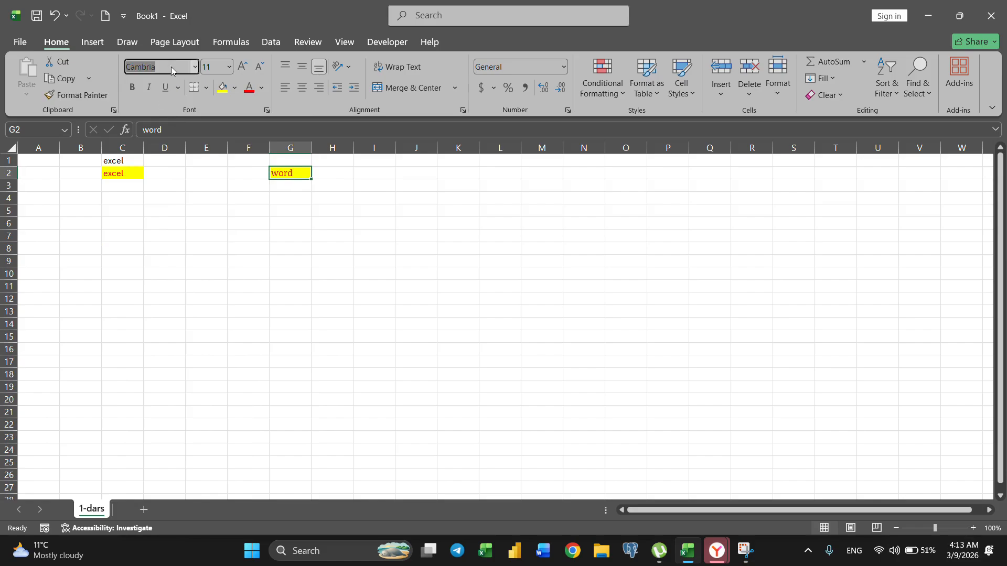
pyautogui.click(195, 67)
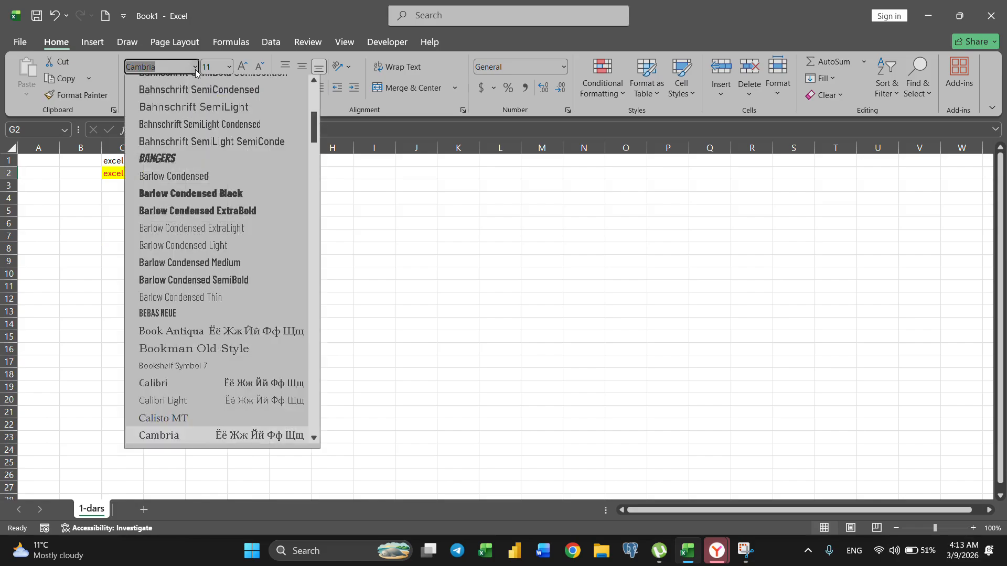
pyautogui.scroll(-10, 162, 225)
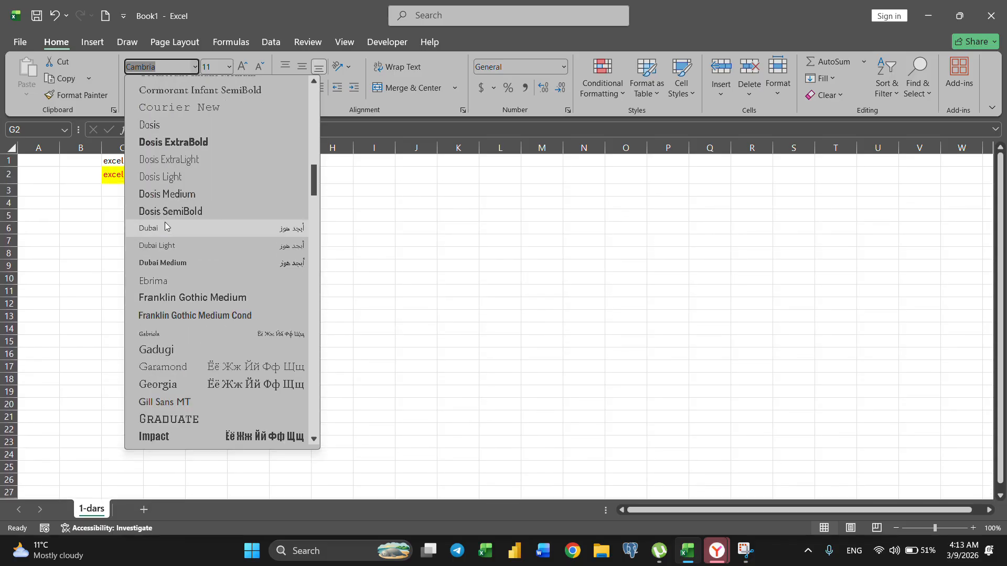
pyautogui.click(164, 228)
# Apply a Barlow Condensed font to cell C2.
pyautogui.click(109, 178)
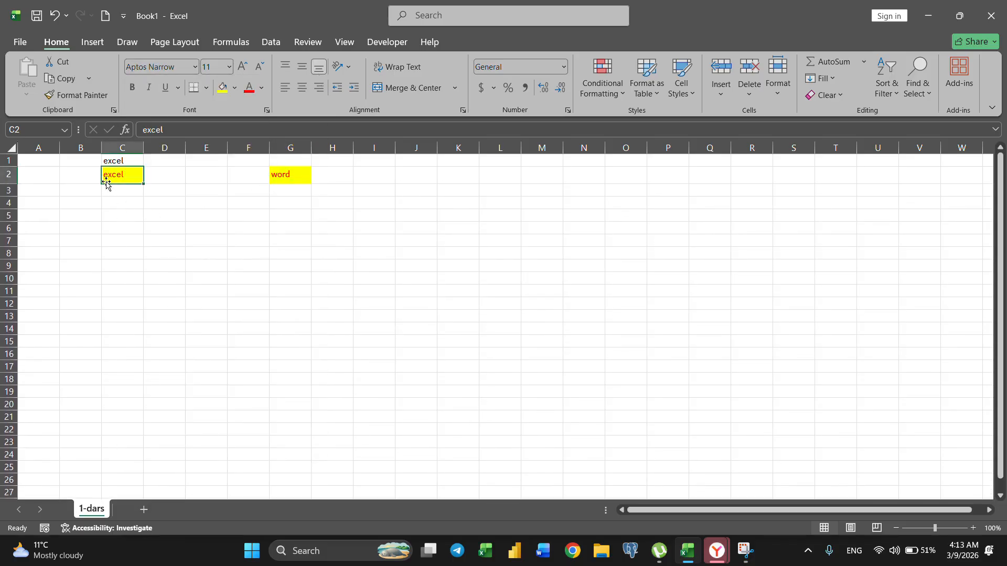
pyautogui.click(194, 67)
pyautogui.scroll(-5, 173, 293)
pyautogui.click(170, 302)
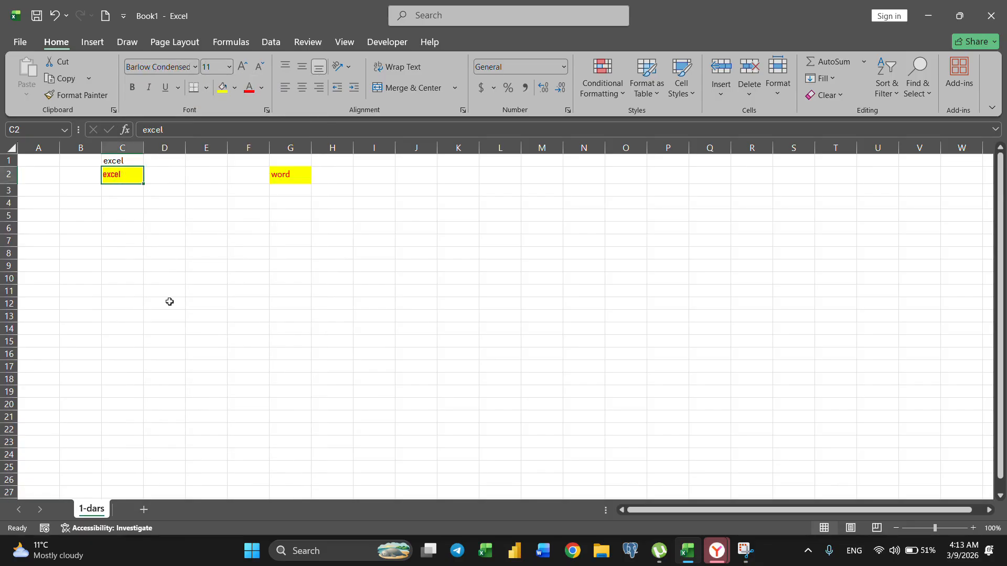
# Set the font size of cell C2 to 20.
pyautogui.click(222, 65)
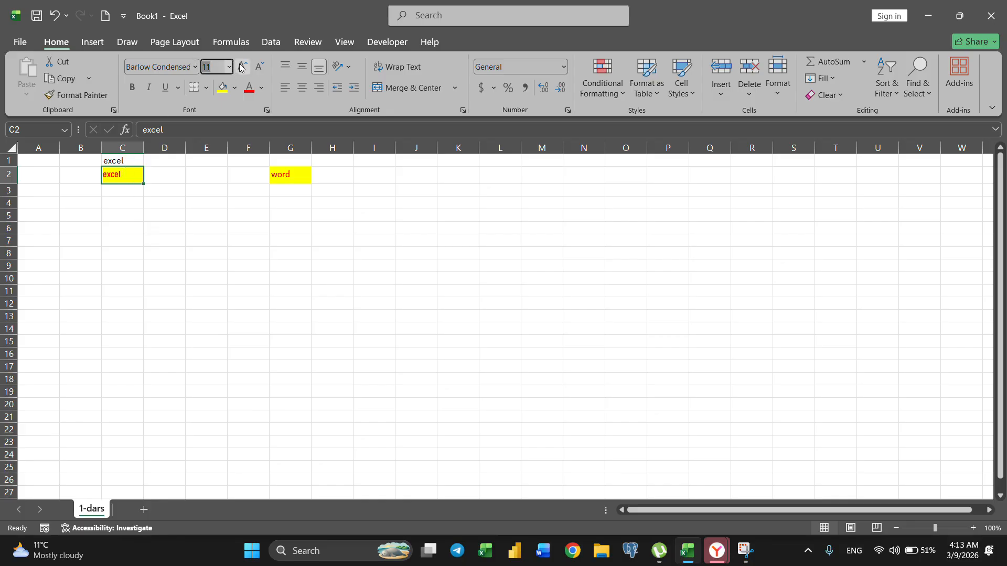
pyautogui.write('20')
pyautogui.press('Return')
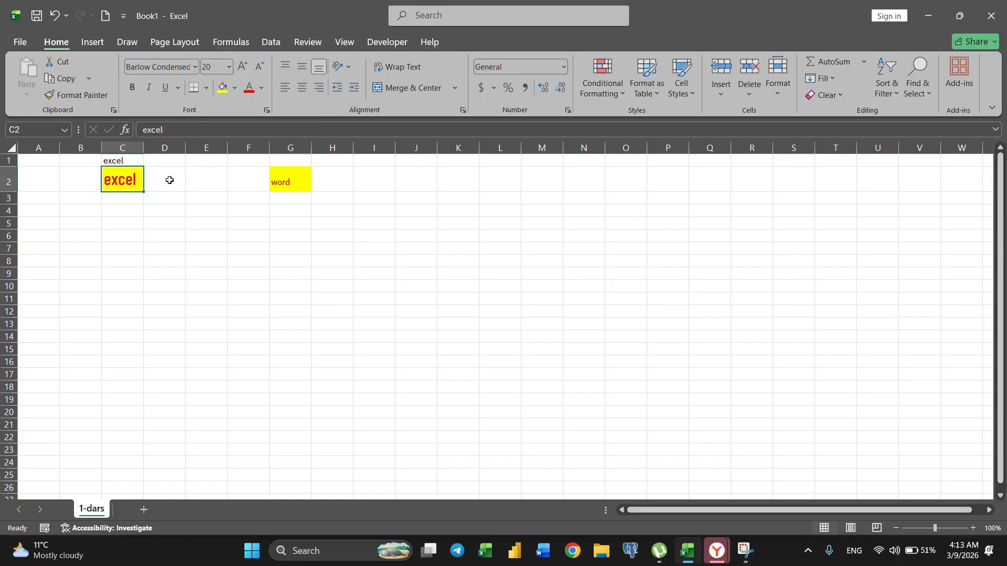
# Reduce the font size of cell C2 step by step to 11, trying one size increase along the way.
pyautogui.click(260, 67)
pyautogui.click(261, 67)
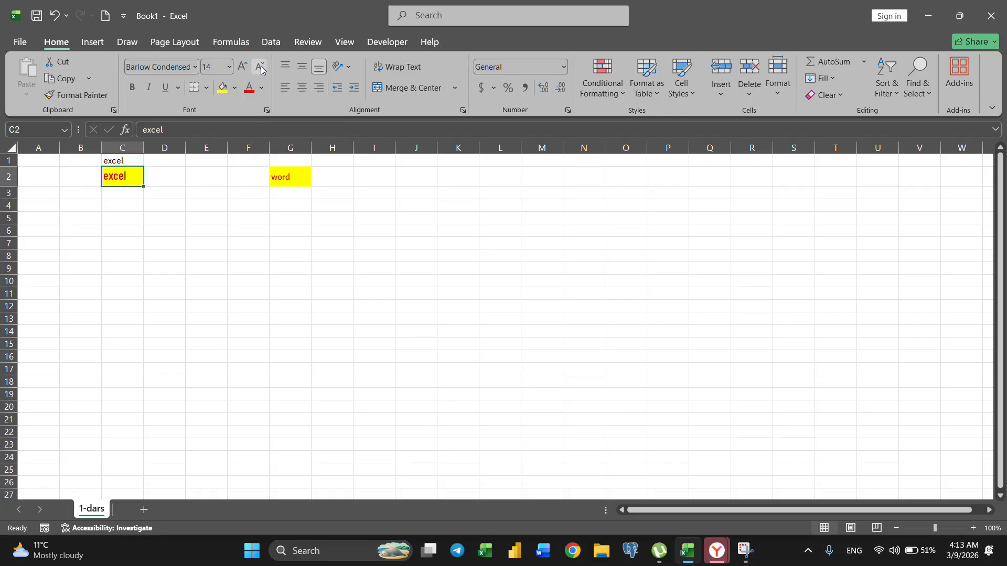
pyautogui.click(262, 68)
pyautogui.click(262, 68)
pyautogui.click(246, 69)
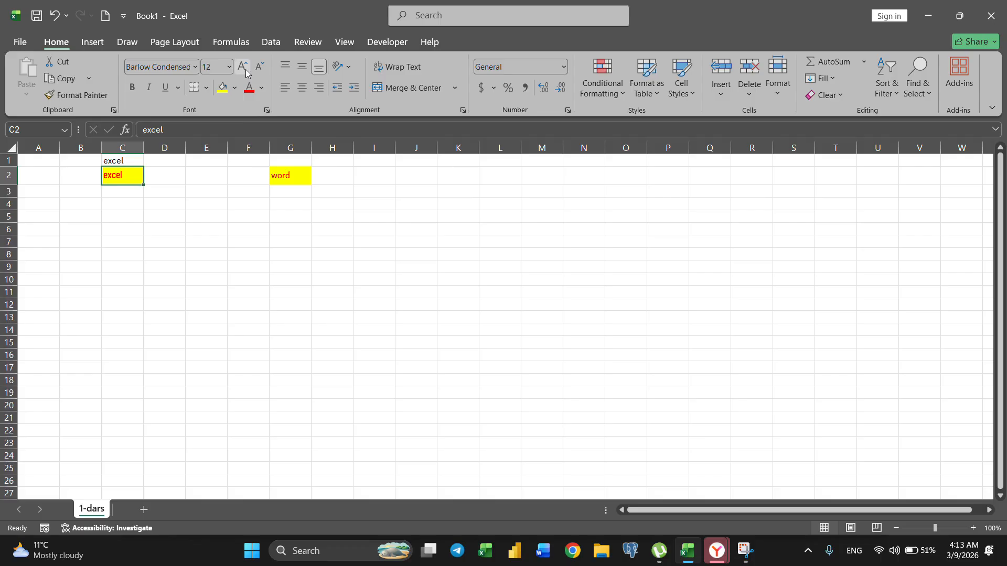
pyautogui.click(260, 66)
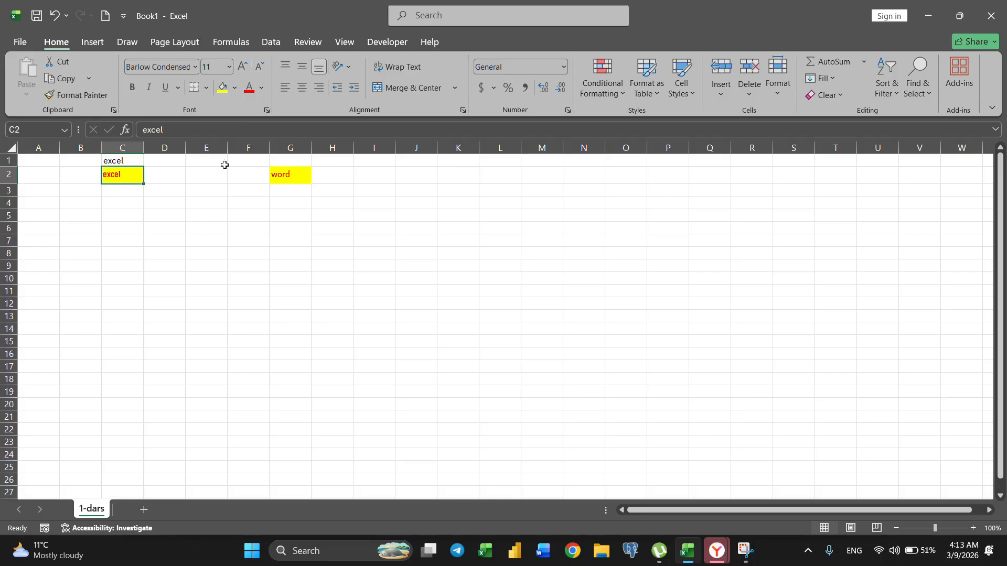
# Make the text in cell C2 bold, italic and underlined.
pyautogui.click(146, 251)
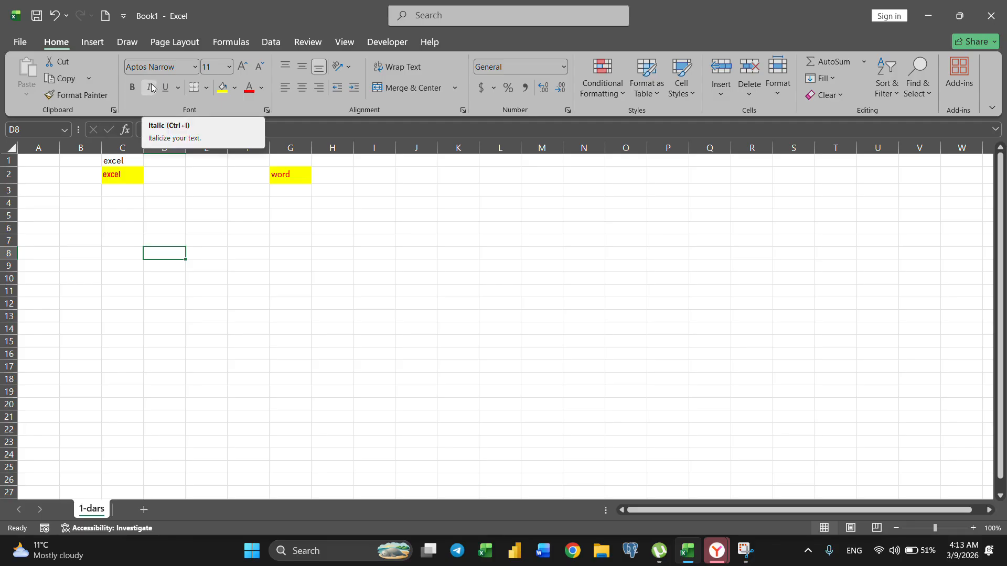
pyautogui.click(109, 170)
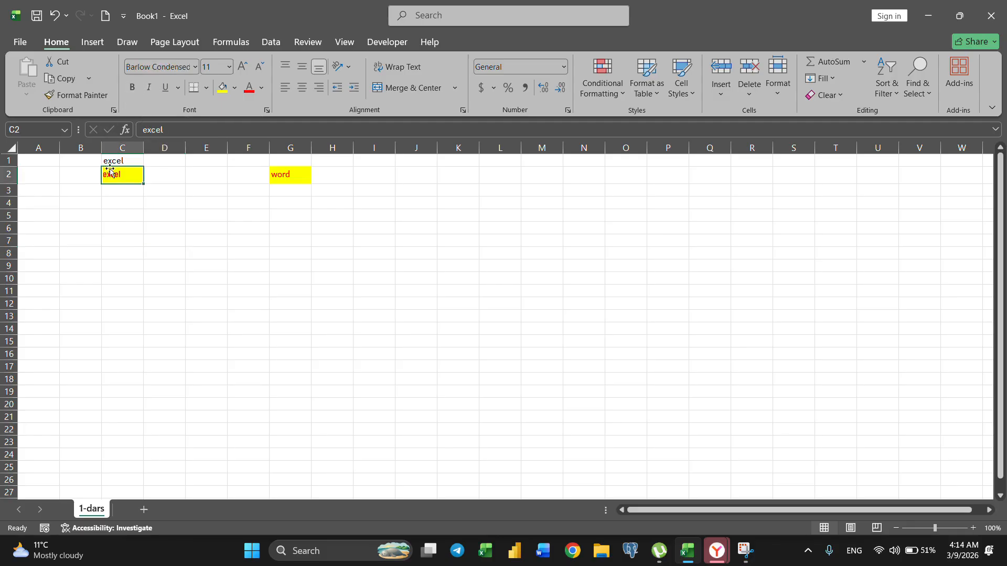
pyautogui.click(140, 87)
pyautogui.click(147, 88)
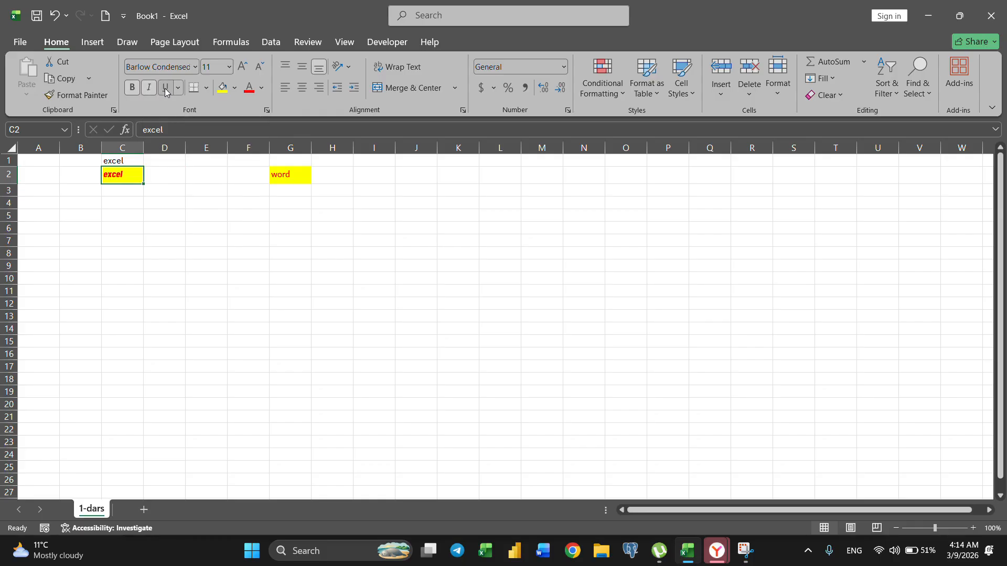
pyautogui.click(166, 90)
# Make the text in cell C1 bold, italic and underlined.
pyautogui.click(127, 161)
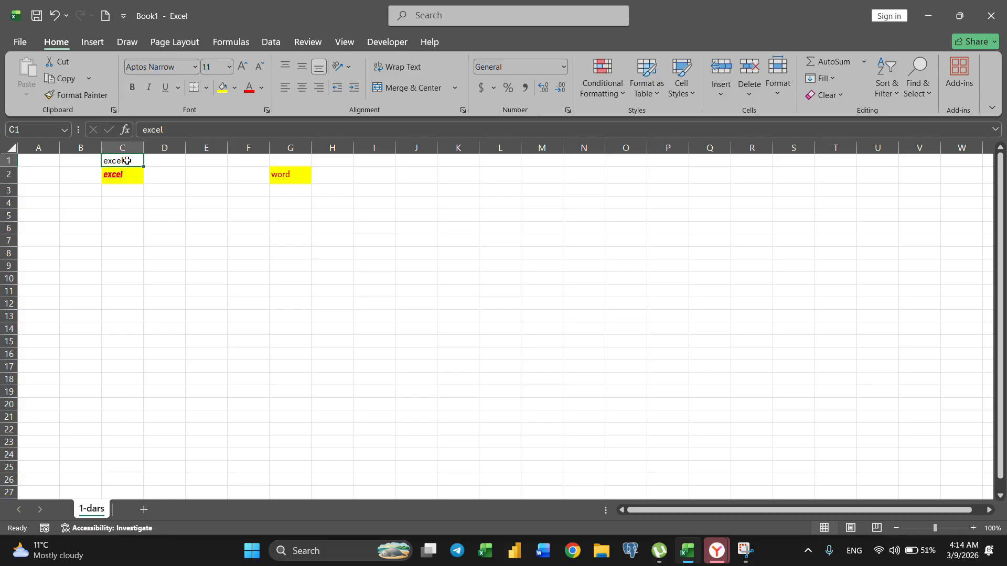
pyautogui.hotkey('ctrl', 'b')
pyautogui.hotkey('ctrl', 'i')
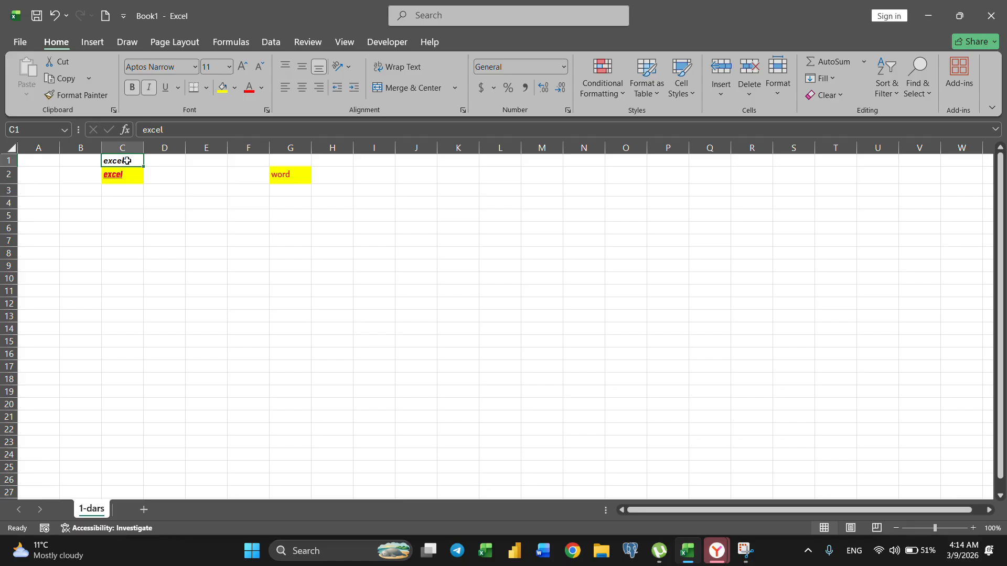
pyautogui.hotkey('ctrl', 'u')
# Undo the underline and italic formatting of cell C1 and turn off its bold.
pyautogui.click(59, 20)
pyautogui.click(60, 20)
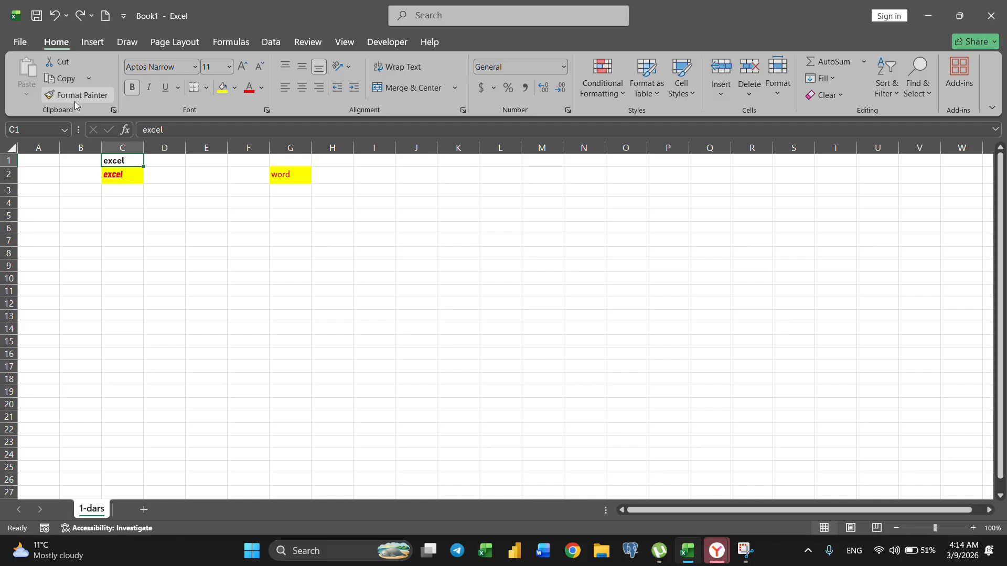
pyautogui.hotkey('ctrl', 'b')
# Remove the italic, underline and bold formatting from cell C2.
pyautogui.press('Down')
pyautogui.hotkey('ctrl', 'i')
pyautogui.hotkey('ctrl', 'u')
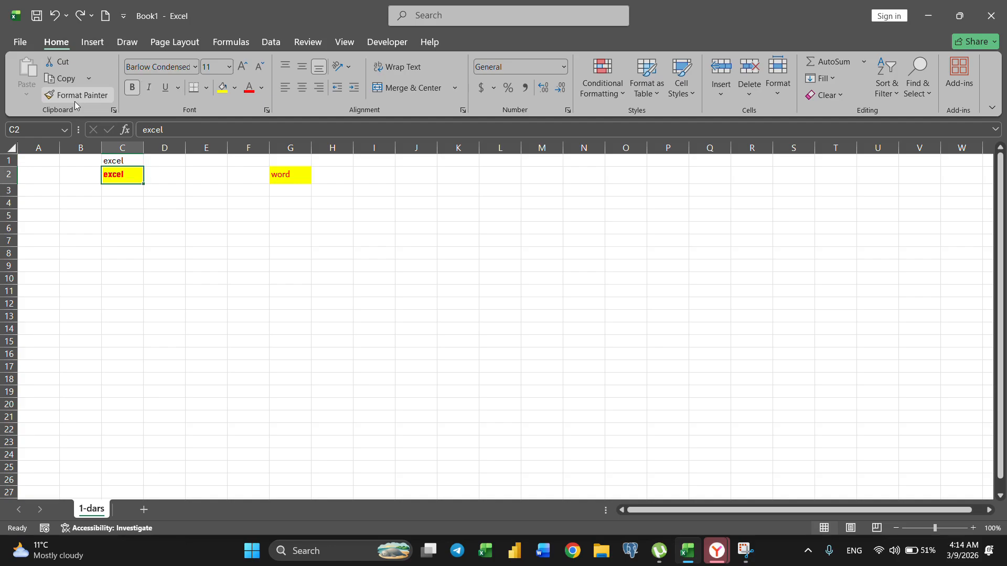
pyautogui.hotkey('ctrl', 'b')
# Enlarge the font size of cell C2 to 20 and bring it back to 11.
pyautogui.hotkey('ctrl', 'shift', '.')
pyautogui.hotkey('ctrl', 'shift', '.')
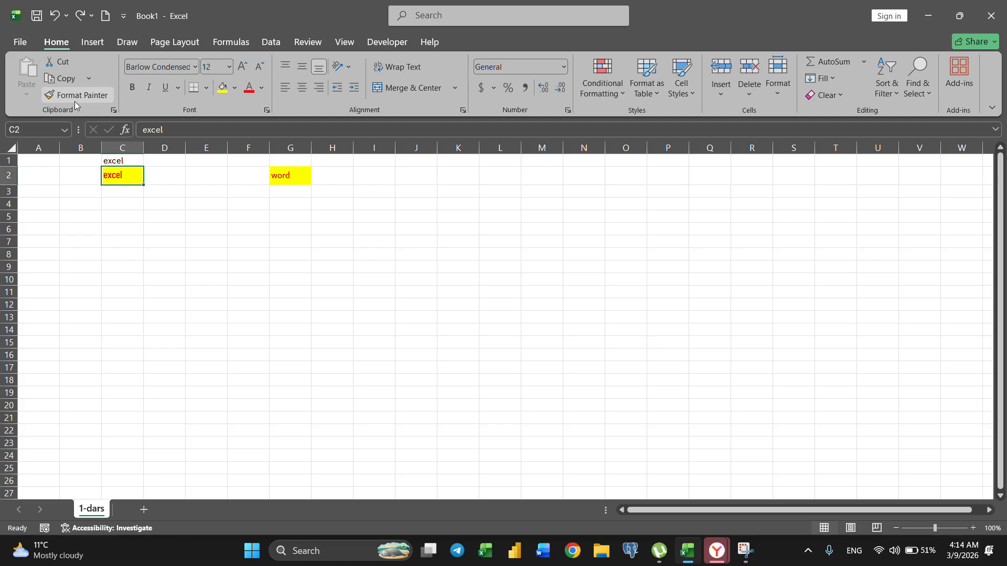
pyautogui.hotkey('ctrl', 'z')
pyautogui.hotkey('ctrl', 'z')
pyautogui.hotkey('ctrl', 'z')
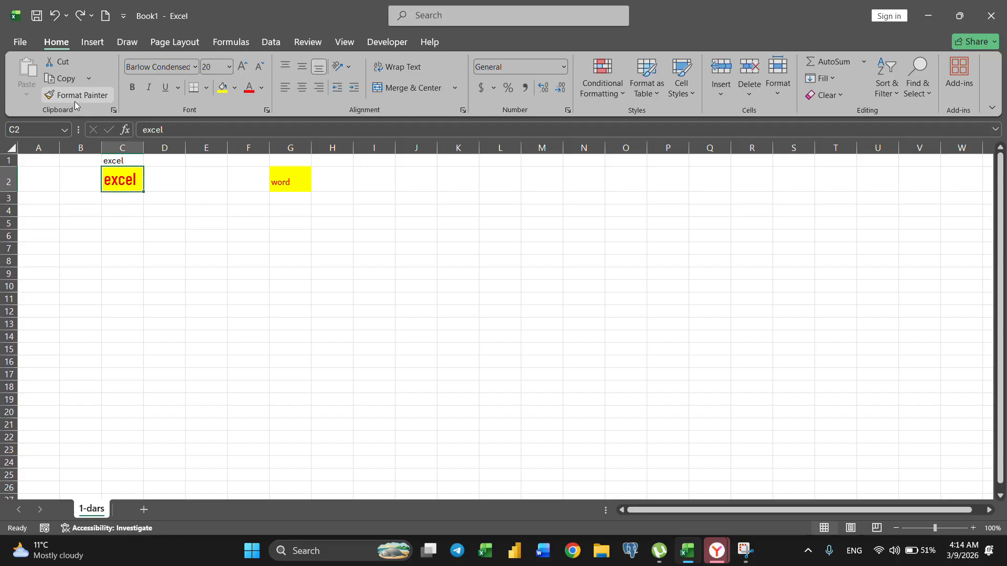
pyautogui.click(135, 228)
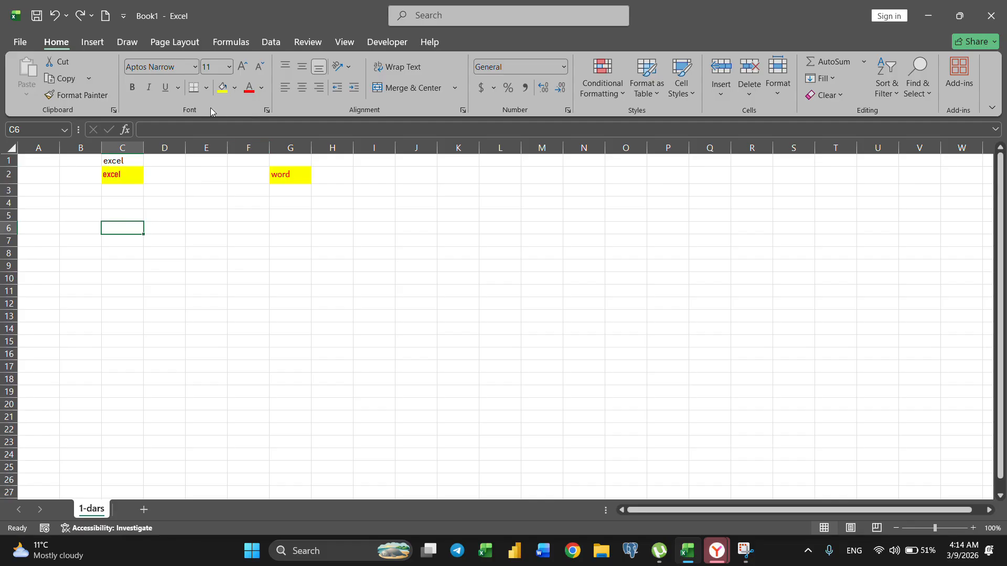
pyautogui.click(207, 216)
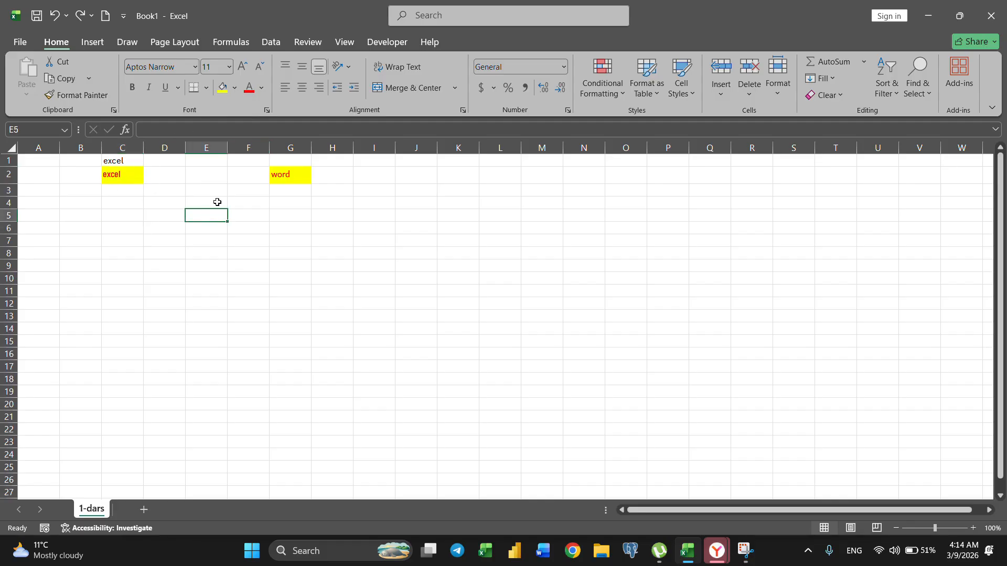
# Fill cell C1 with dark green and replace that fill with light gray.
pyautogui.click(129, 161)
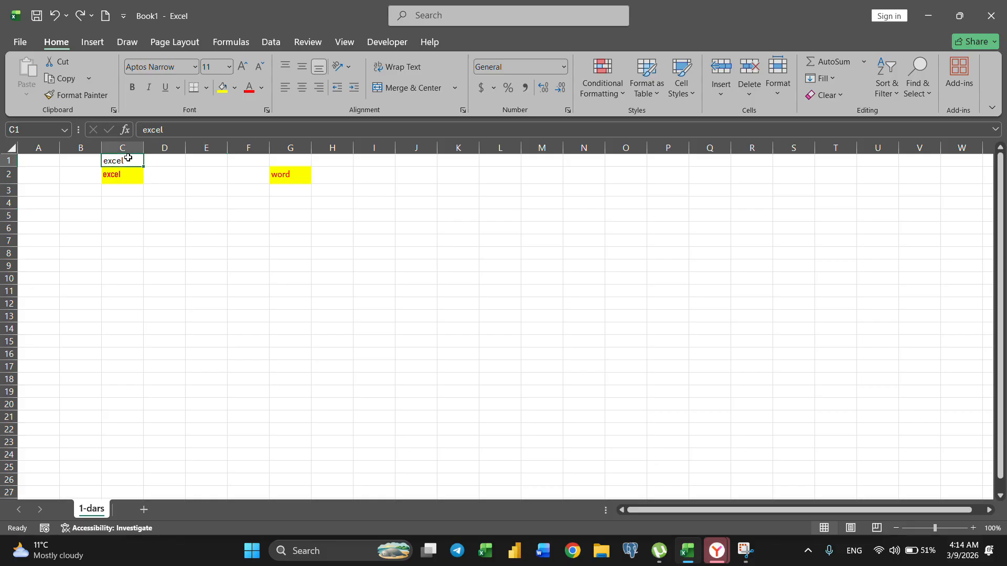
pyautogui.click(234, 92)
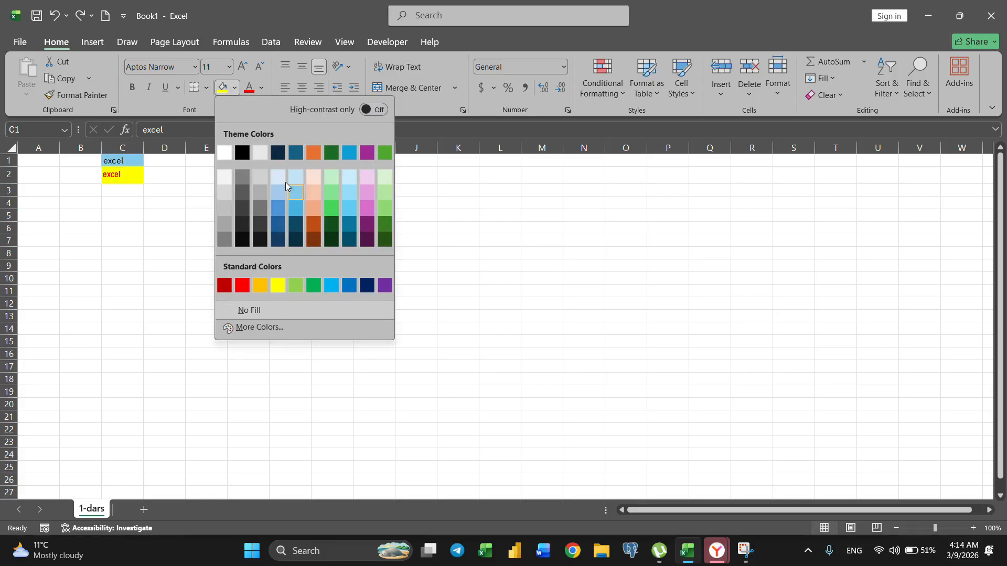
pyautogui.click(332, 153)
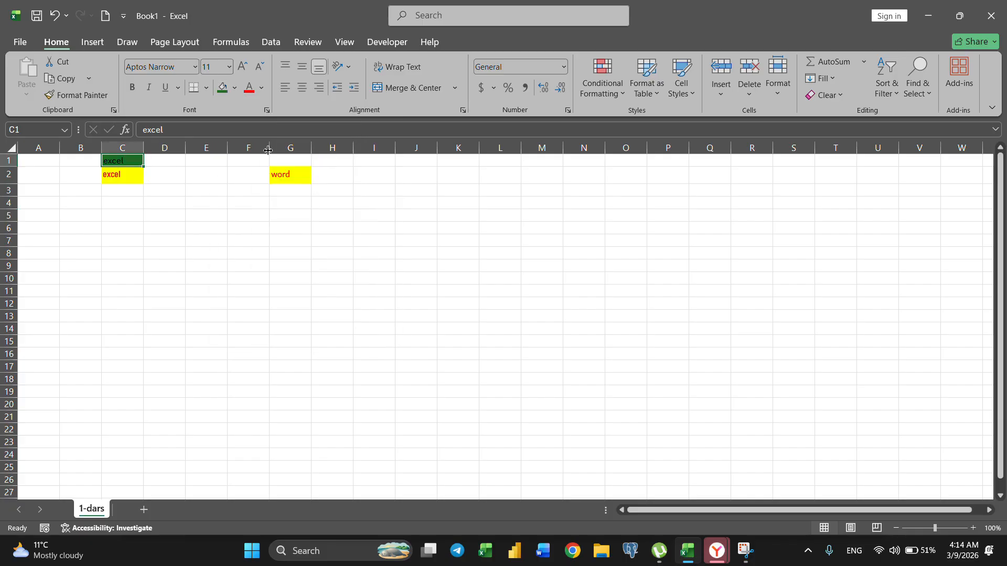
pyautogui.click(235, 90)
pyautogui.click(260, 153)
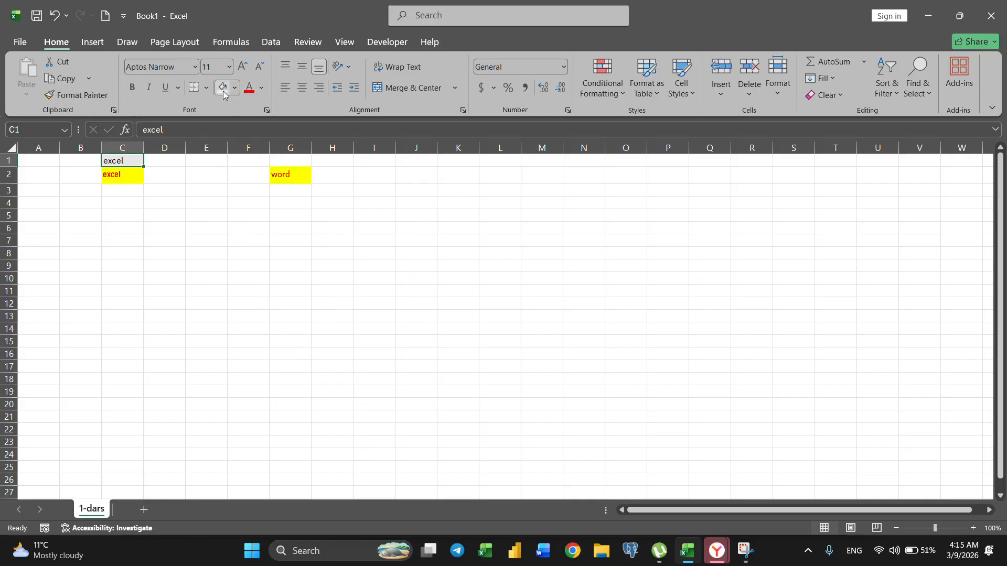
# Color the text of cell C1 dark blue and change it to orange.
pyautogui.click(261, 88)
pyautogui.click(304, 173)
pyautogui.click(264, 89)
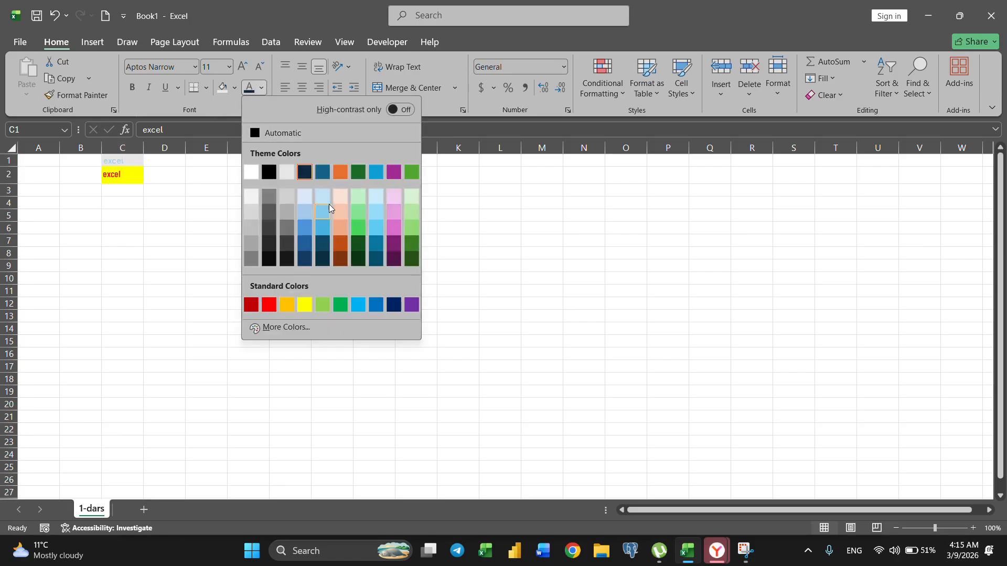
pyautogui.click(333, 173)
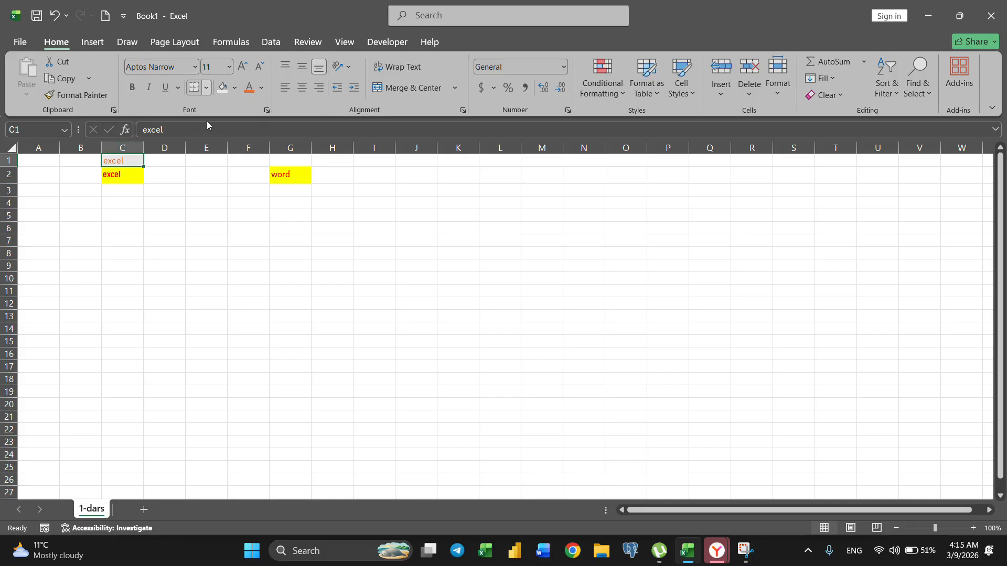
# Apply a bottom border to the range C7:G15.
pyautogui.moveTo(137, 245); pyautogui.dragTo(305, 341)
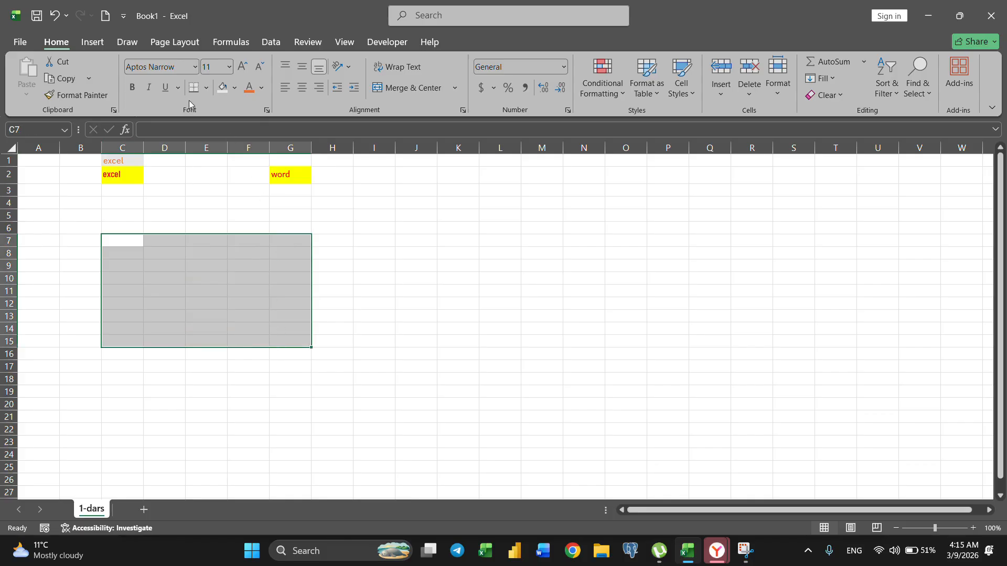
pyautogui.click(207, 88)
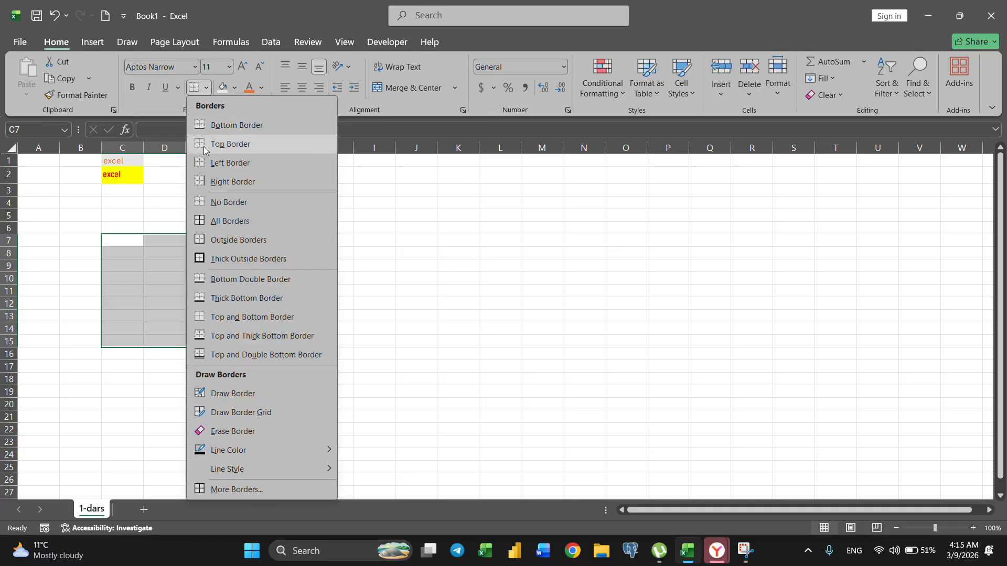
pyautogui.click(217, 124)
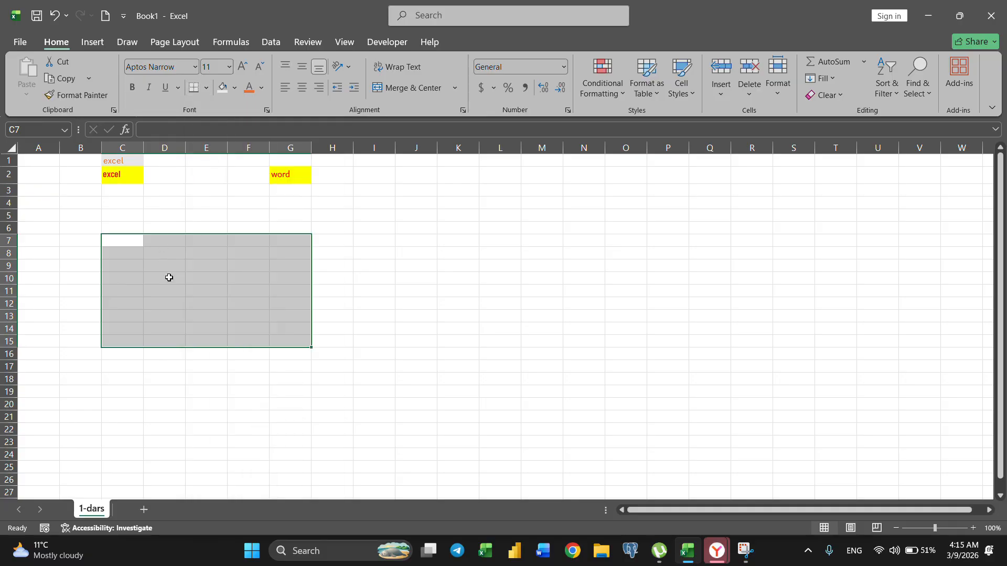
# Apply all borders to the range C8:H19.
pyautogui.click(164, 303)
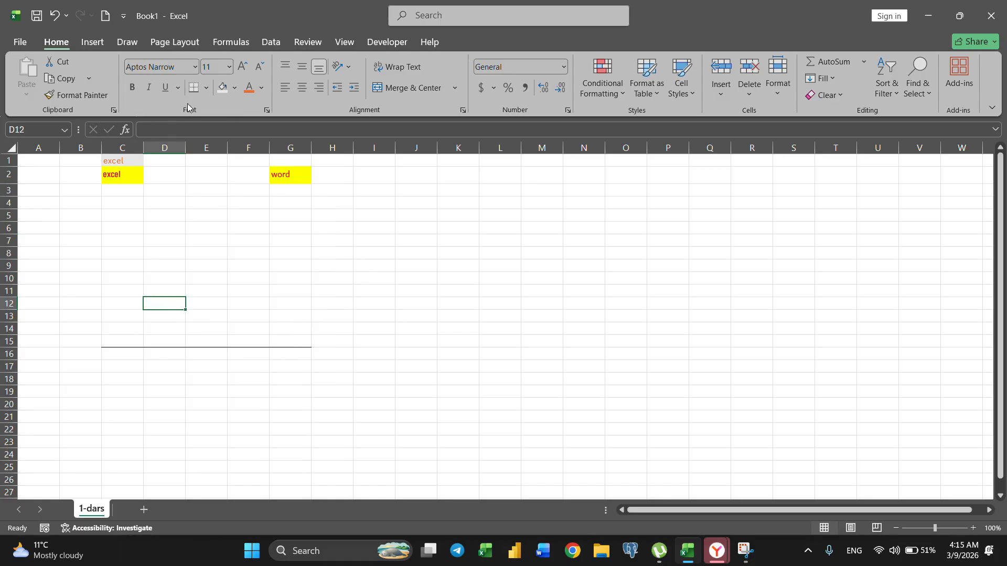
pyautogui.moveTo(115, 250); pyautogui.dragTo(351, 395)
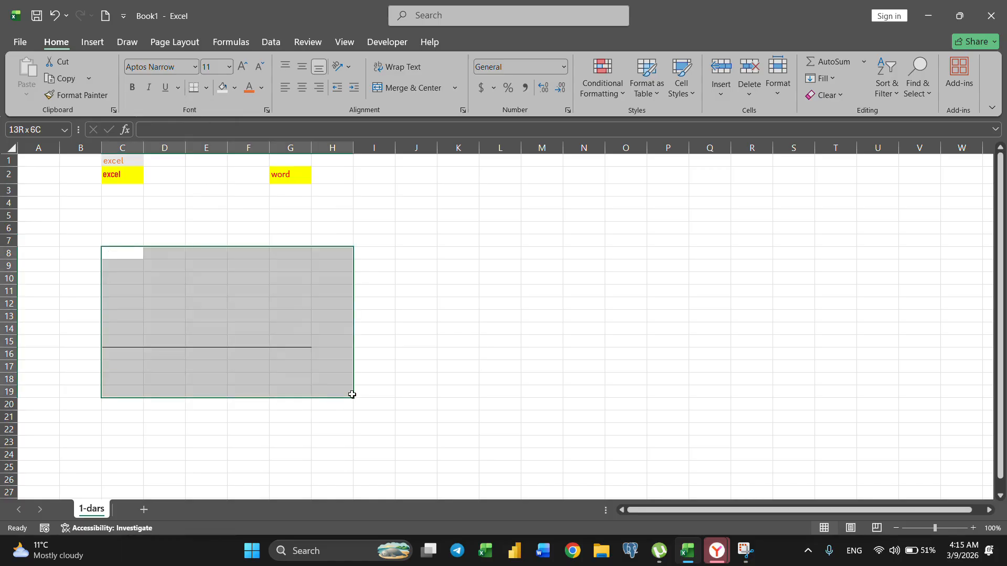
pyautogui.click(206, 88)
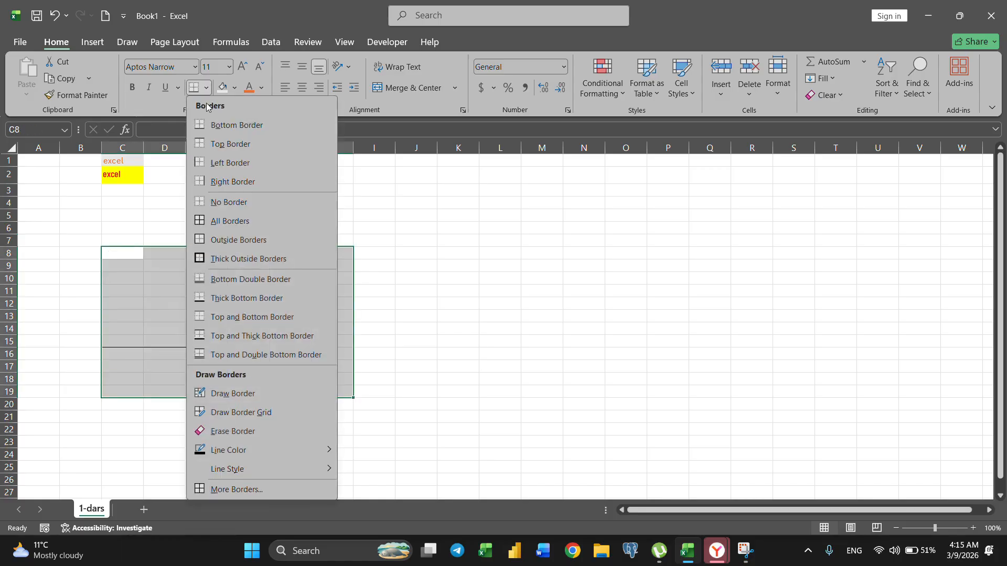
pyautogui.click(230, 222)
pyautogui.click(207, 227)
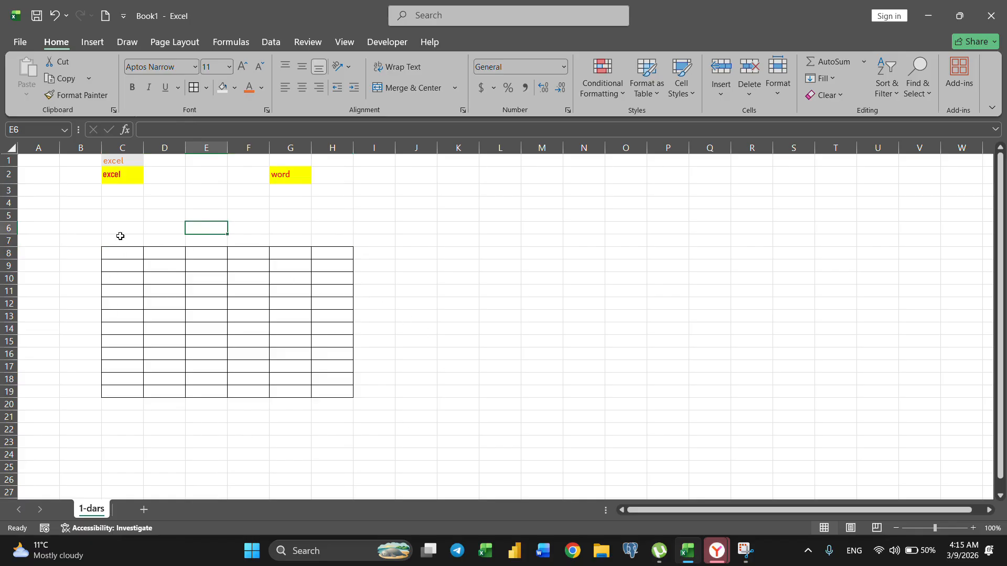
# Remove every border from the range B6:K20.
pyautogui.moveTo(98, 229); pyautogui.dragTo(470, 408)
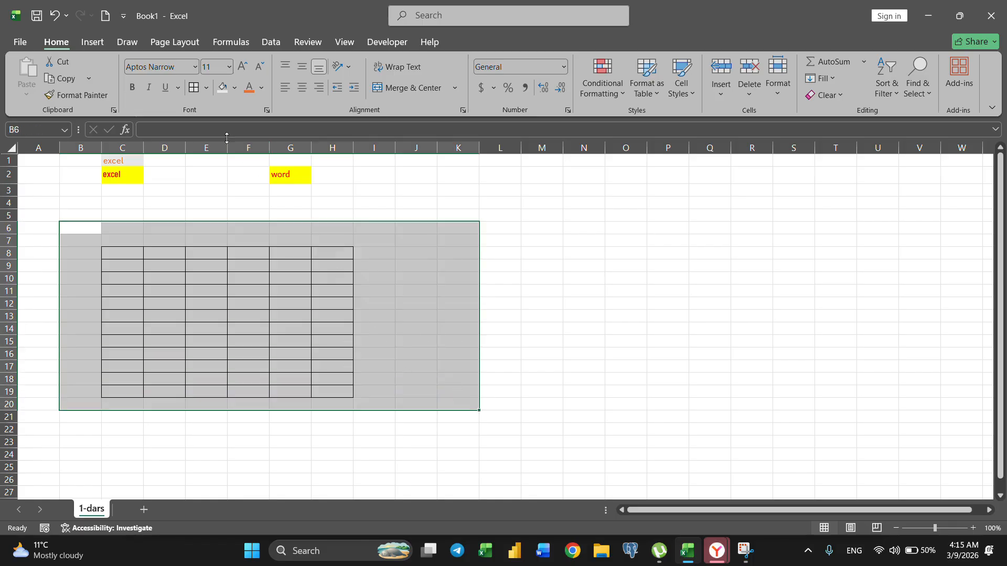
pyautogui.click(206, 88)
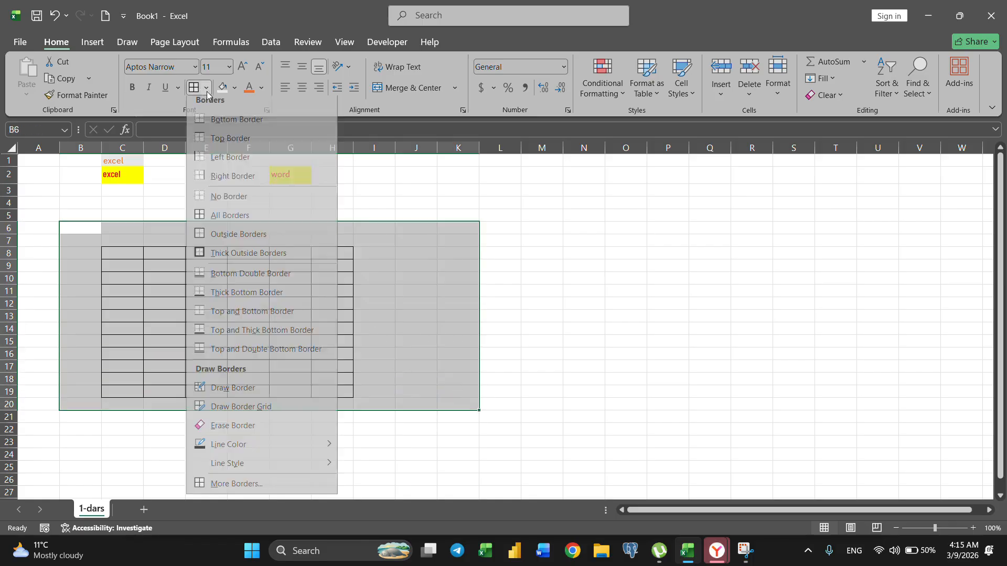
pyautogui.click(224, 207)
pyautogui.click(206, 290)
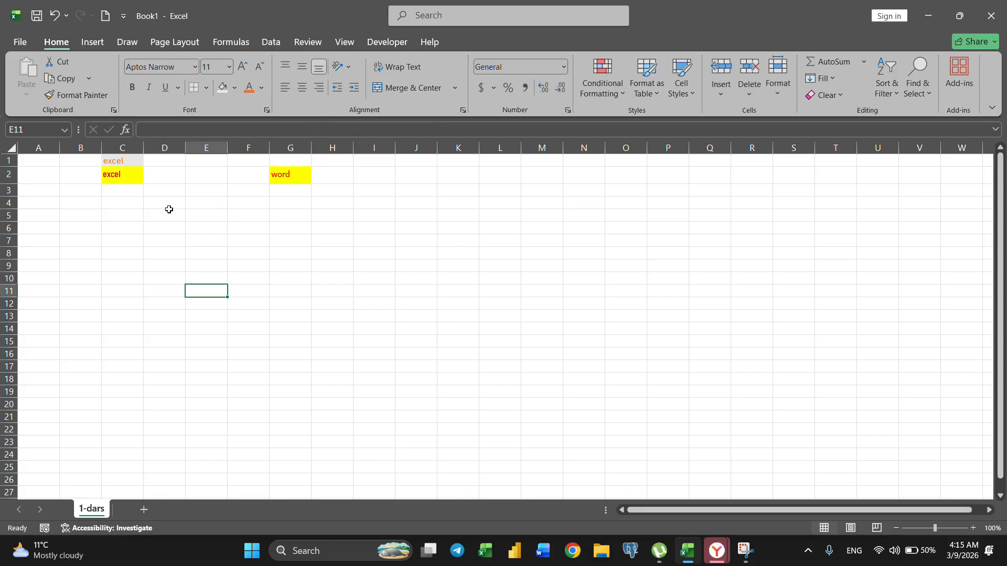
# Center the text of cells C1:C2 horizontally and change it to right alignment.
pyautogui.moveTo(122, 162); pyautogui.dragTo(131, 175)
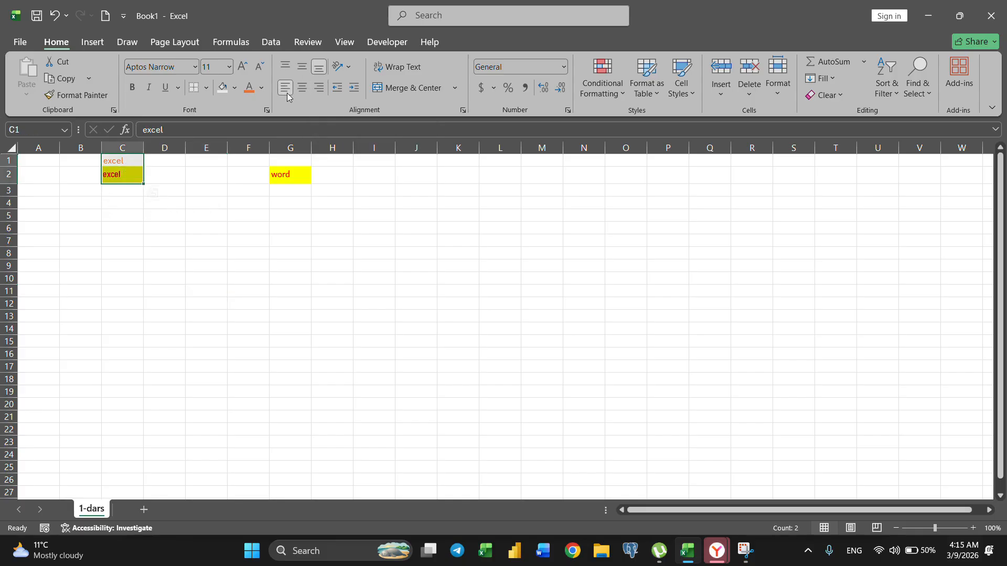
pyautogui.click(305, 91)
pyautogui.click(318, 90)
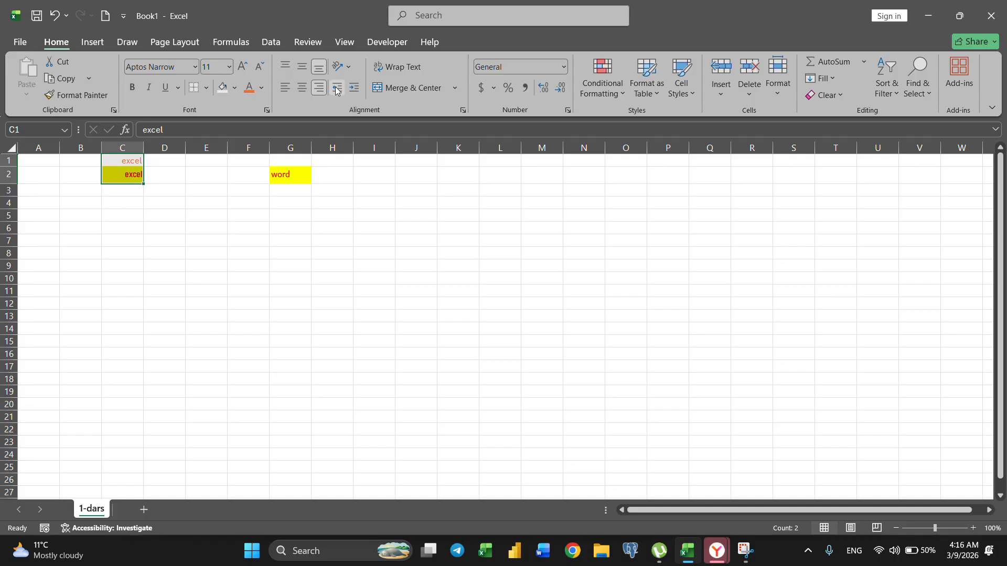
# Angle the text of cell G2 counterclockwise.
pyautogui.click(297, 174)
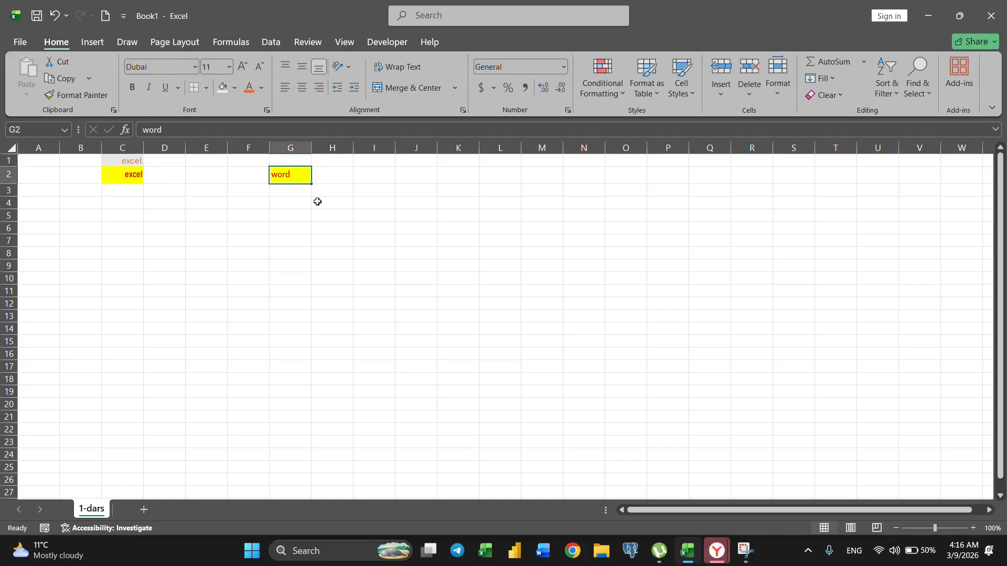
pyautogui.click(351, 70)
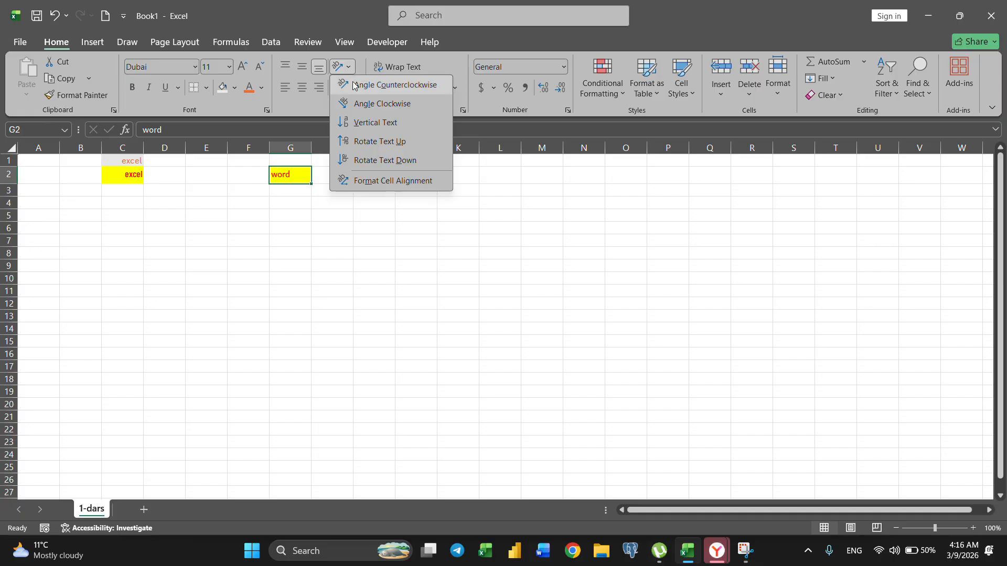
pyautogui.click(355, 86)
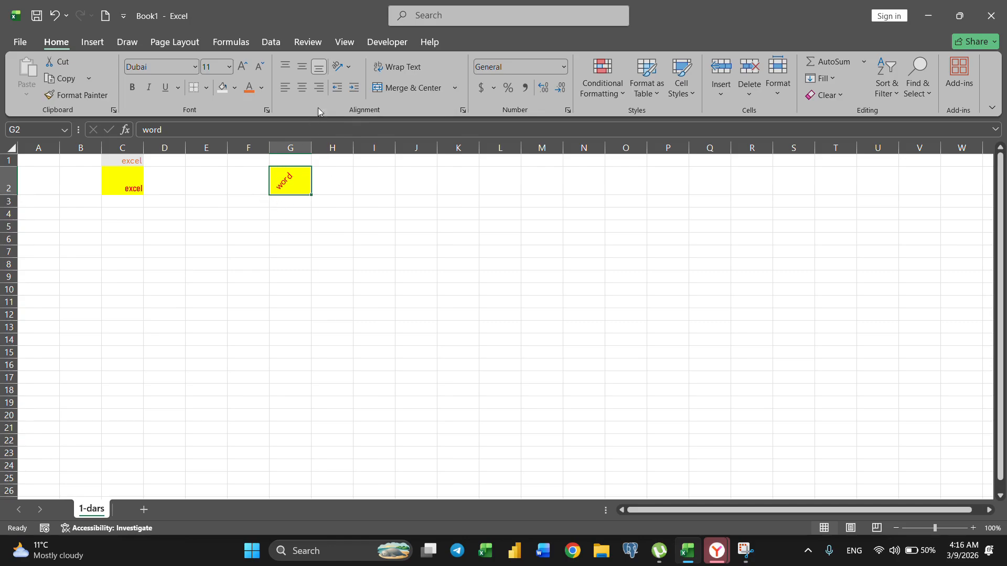
# Switch the text orientation of cell G2 to vertical and return it to the counterclockwise angle.
pyautogui.click(342, 66)
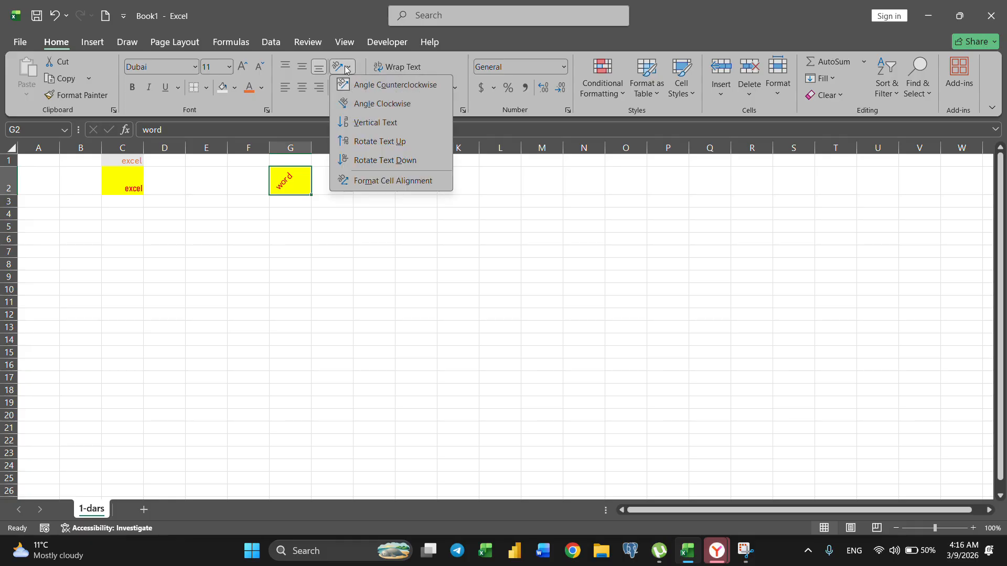
pyautogui.click(344, 124)
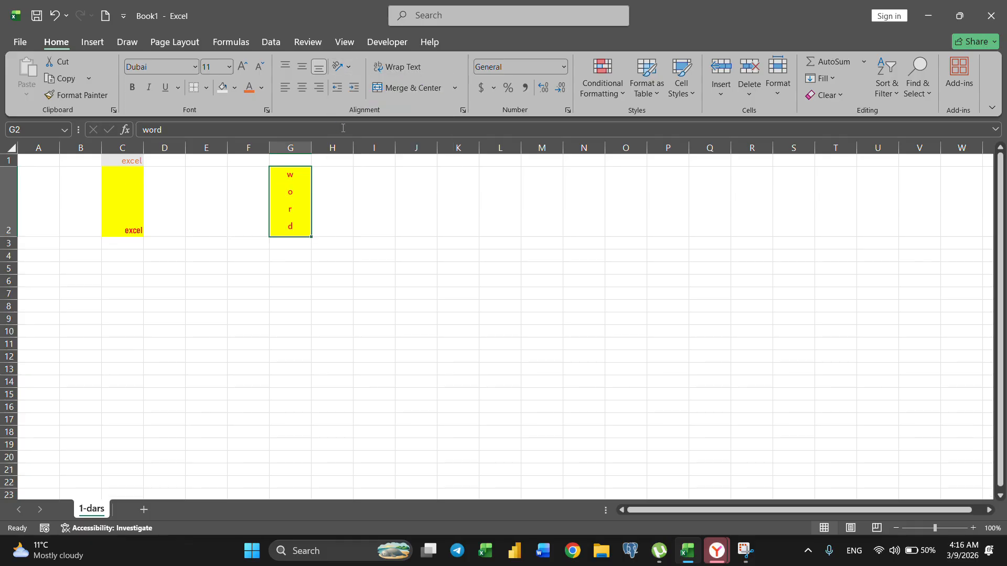
pyautogui.click(342, 66)
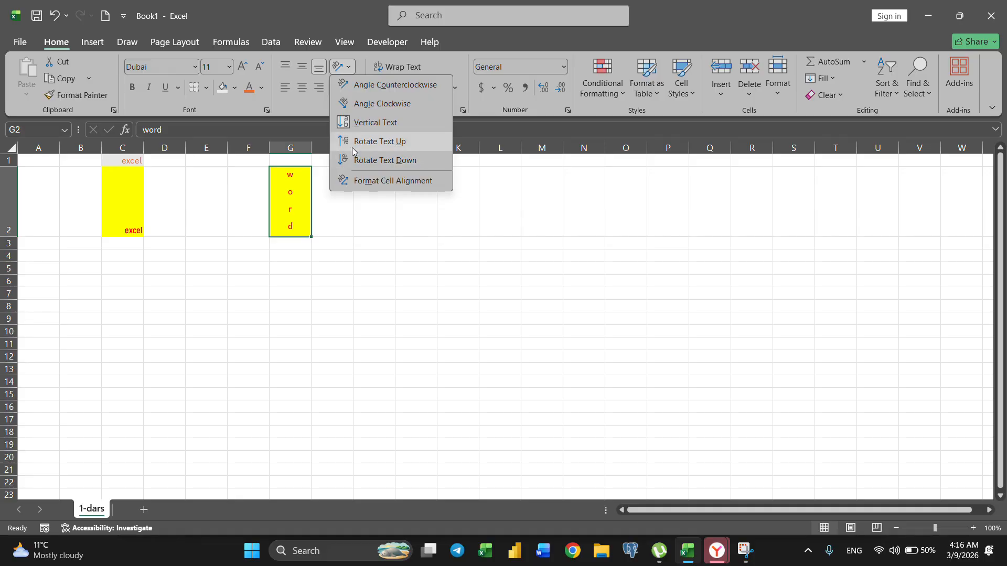
pyautogui.click(348, 90)
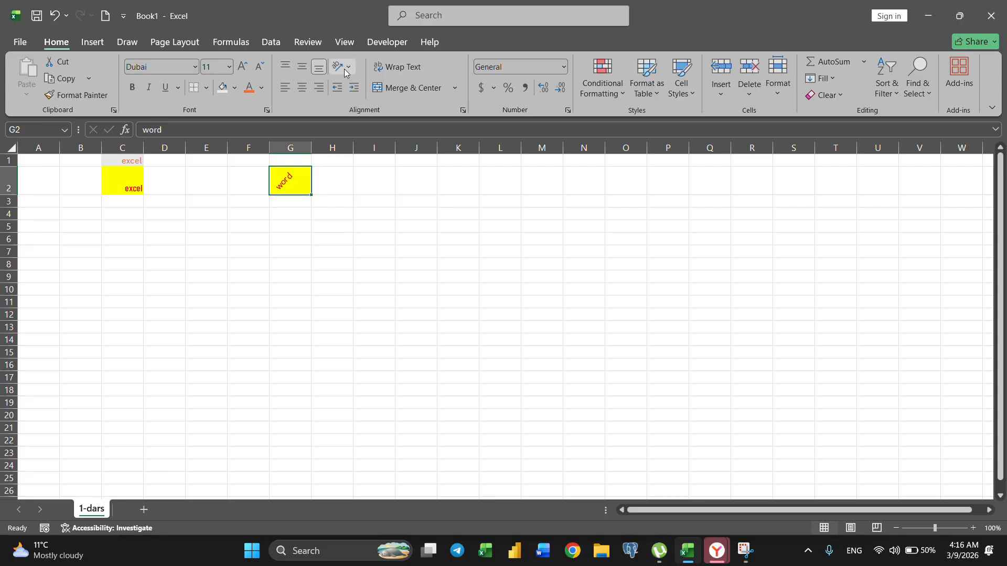
# Set the text orientation of cell G2 to 0 degrees in the cell alignment settings.
pyautogui.click(344, 70)
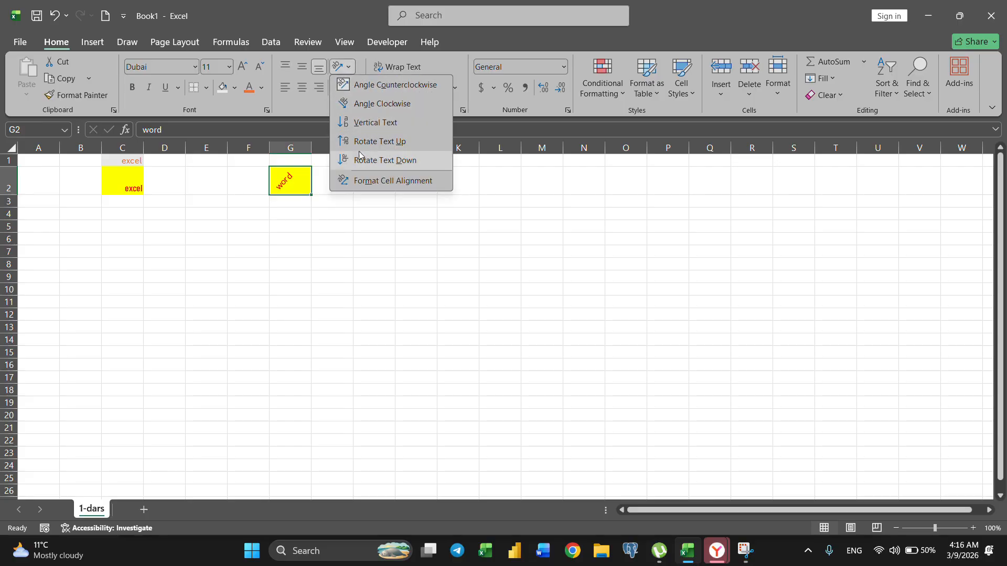
pyautogui.click(360, 178)
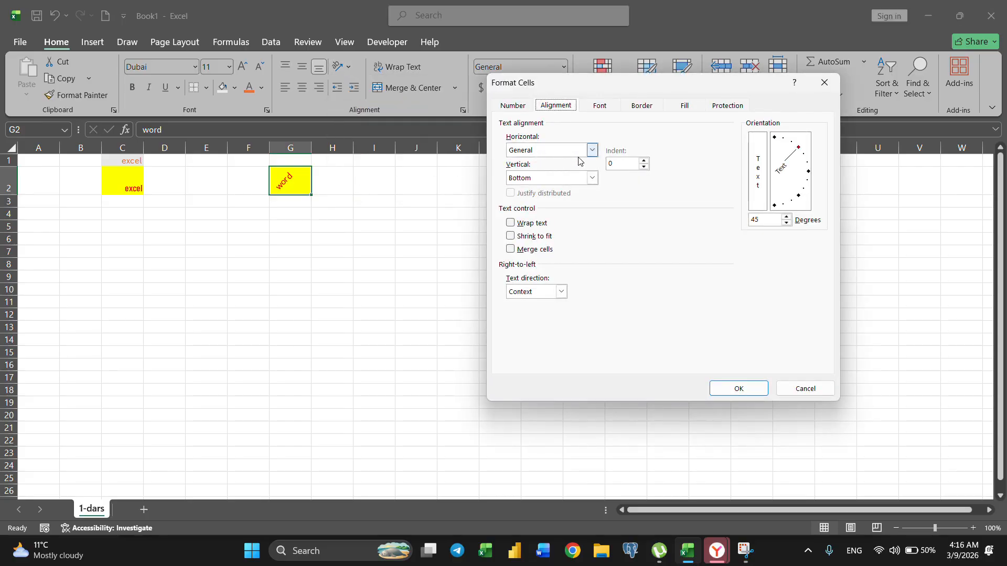
pyautogui.moveTo(800, 154); pyautogui.dragTo(797, 175)
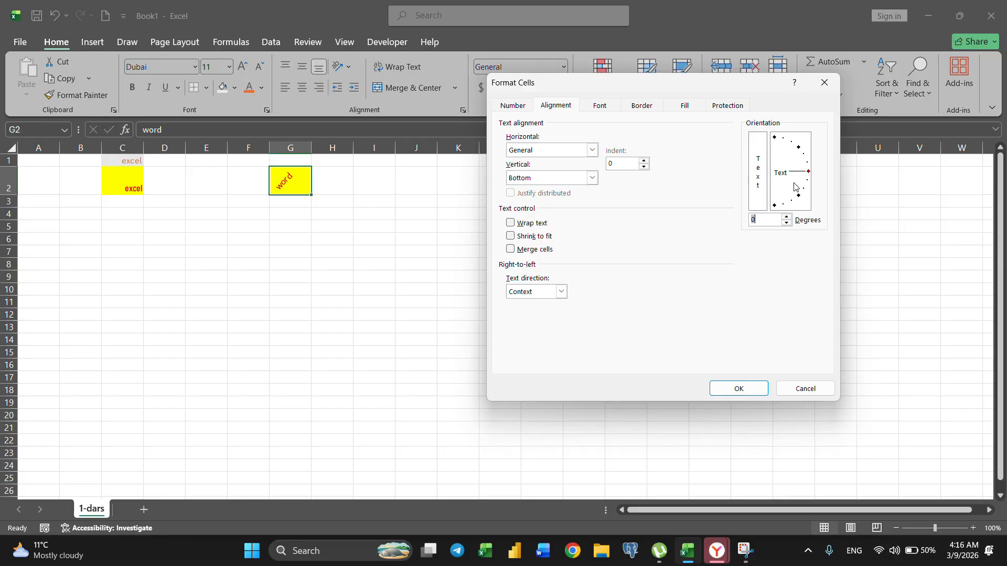
pyautogui.click(736, 389)
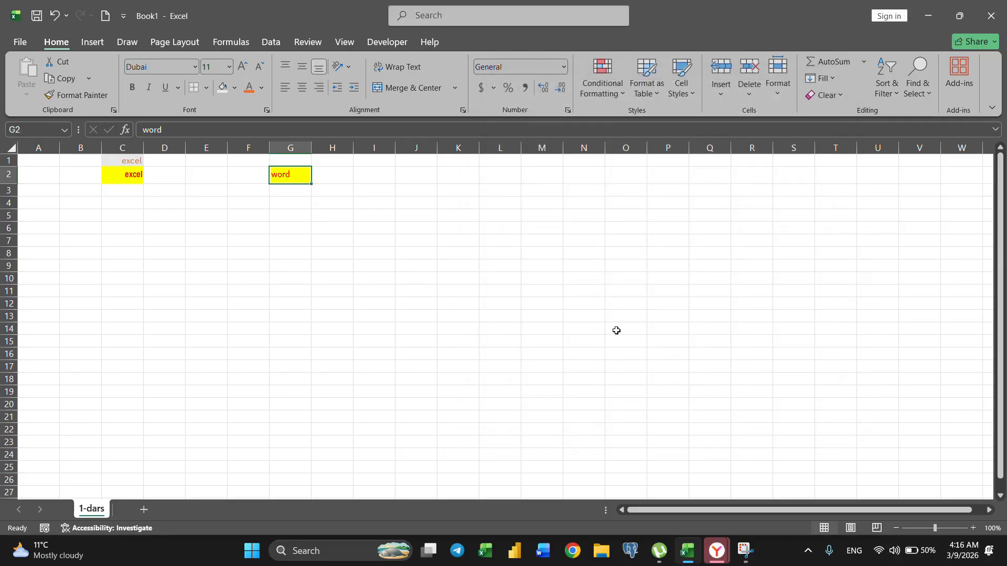
# Enter the sample text sdfsdfasasdahsdashasas in cell F10 and wrap it within the cell.
pyautogui.click(294, 244)
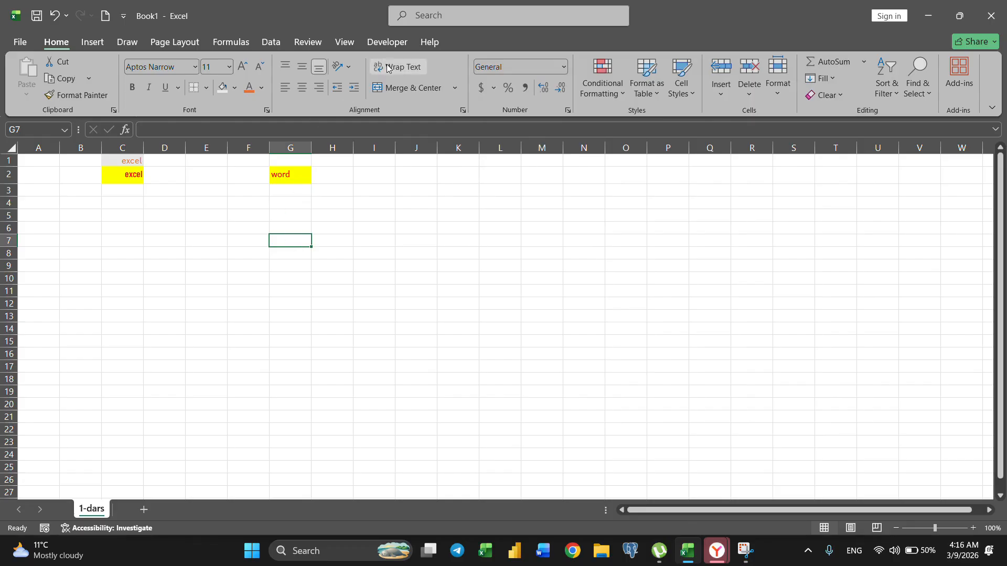
pyautogui.click(264, 274)
pyautogui.write('sdfsdfasasdahsdash')
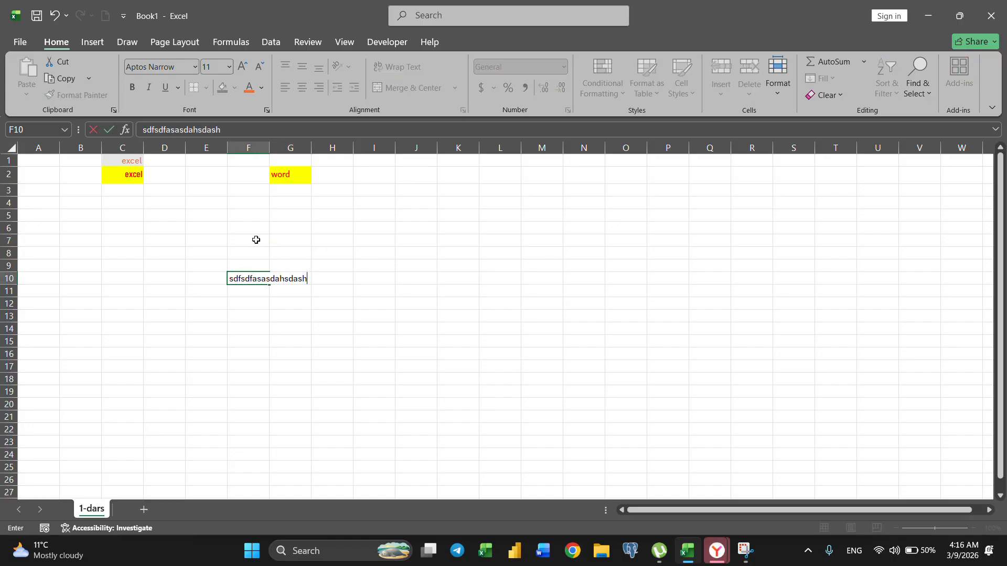
pyautogui.write('asas')
pyautogui.press('Return')
pyautogui.click(332, 227)
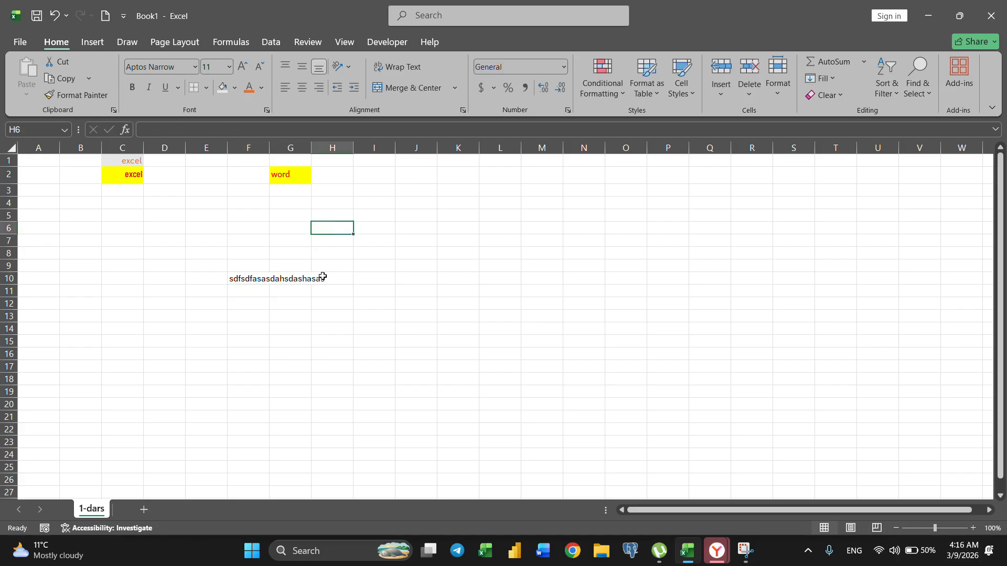
pyautogui.click(258, 283)
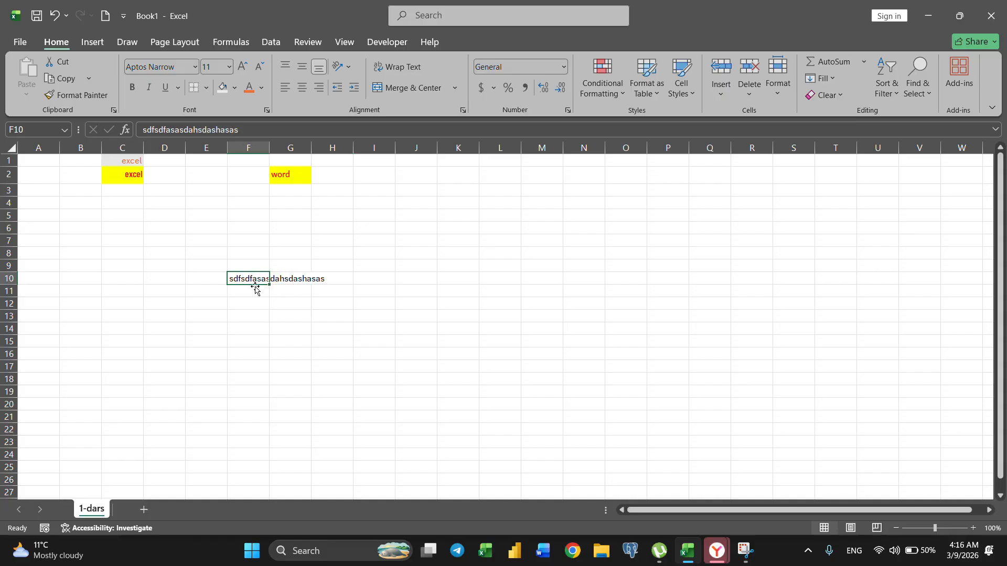
pyautogui.click(412, 67)
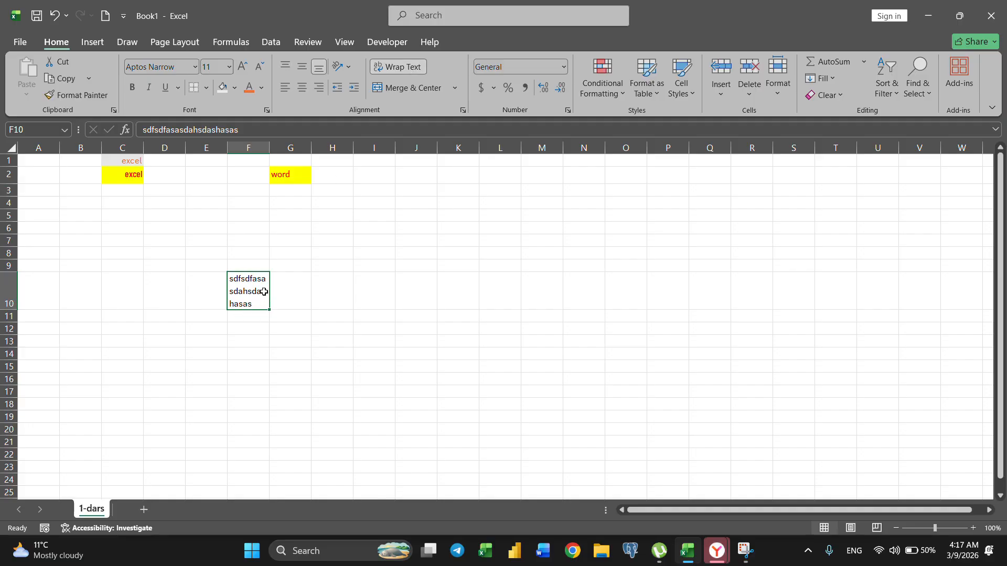
# Undo the text wrapping and the sample text entry in cell F10.
pyautogui.hotkey('ctrl', 'z')
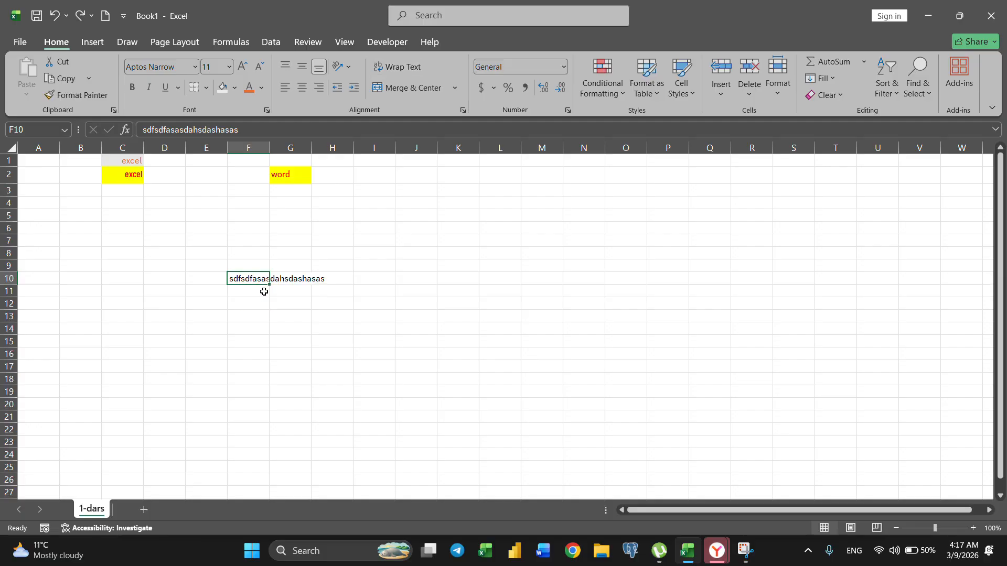
pyautogui.hotkey('ctrl', 'z')
pyautogui.click(298, 251)
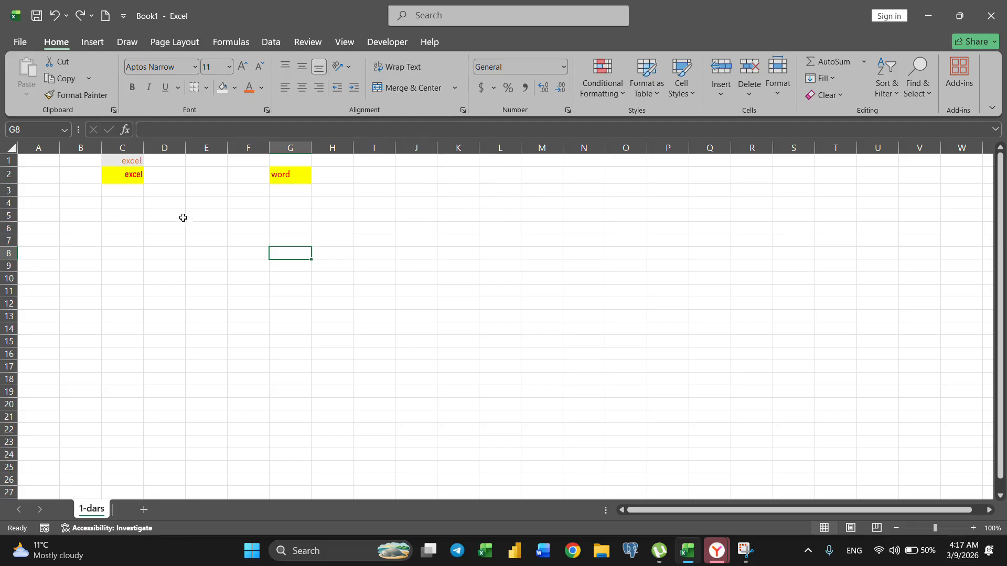
# Merge and center the cells C4:G4.
pyautogui.click(125, 202)
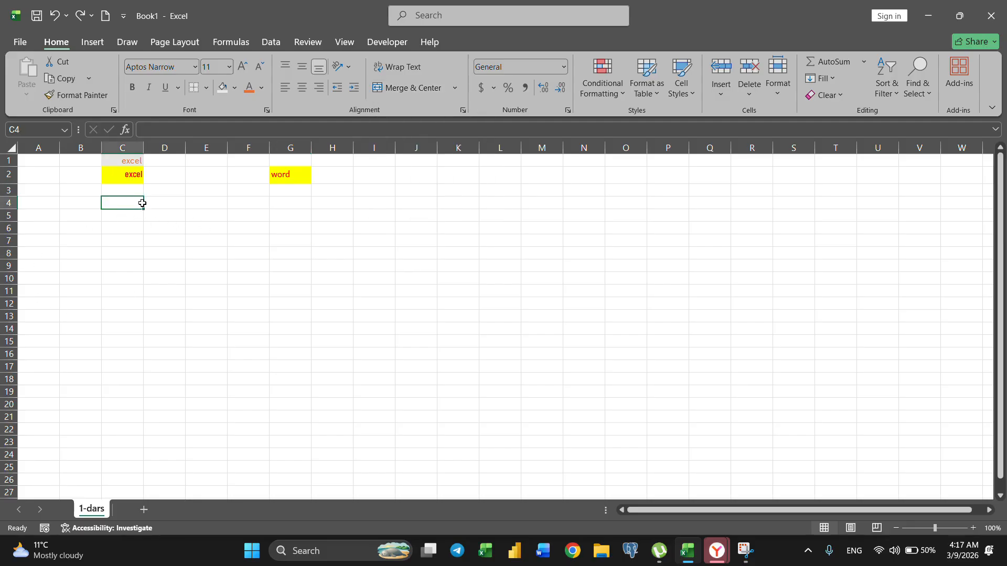
pyautogui.moveTo(142, 203); pyautogui.dragTo(281, 206)
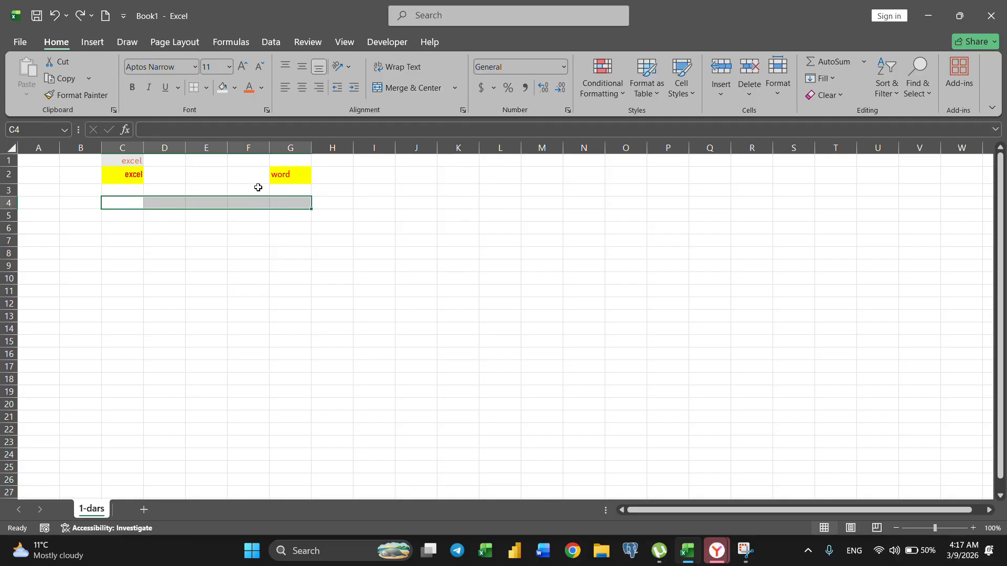
pyautogui.click(407, 88)
pyautogui.click(230, 291)
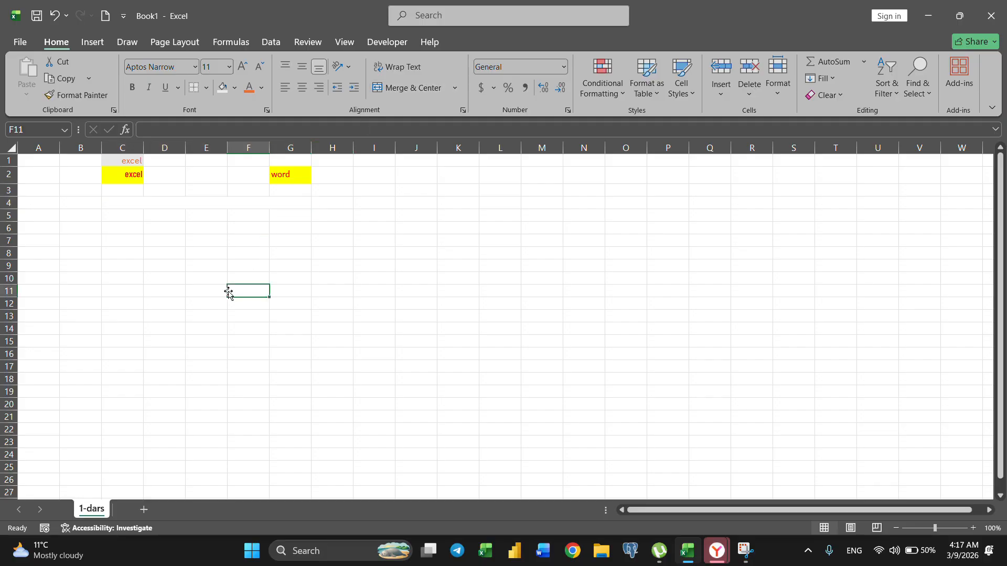
# Apply all borders to the range D7:I16.
pyautogui.moveTo(173, 243); pyautogui.dragTo(387, 354)
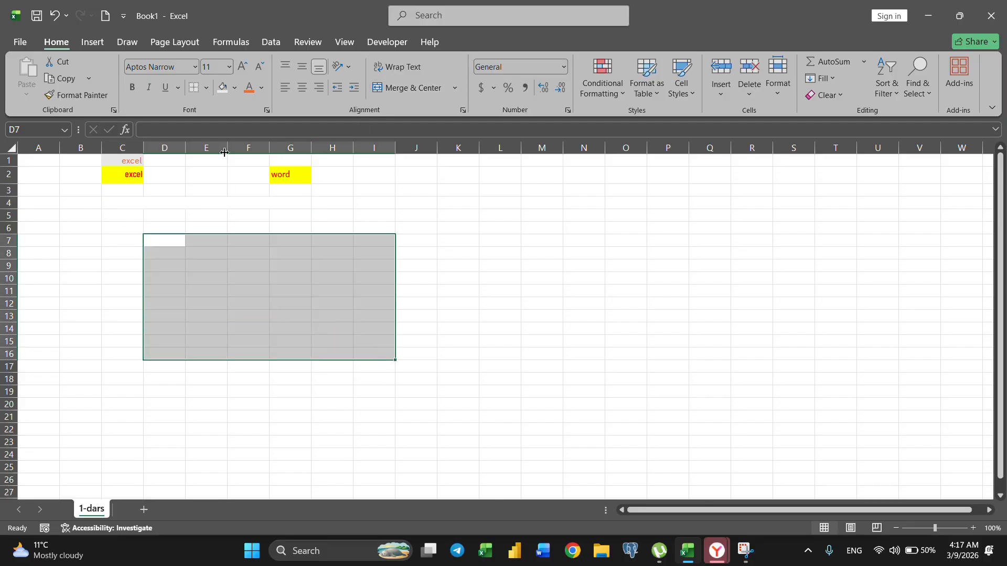
pyautogui.click(206, 87)
pyautogui.click(230, 221)
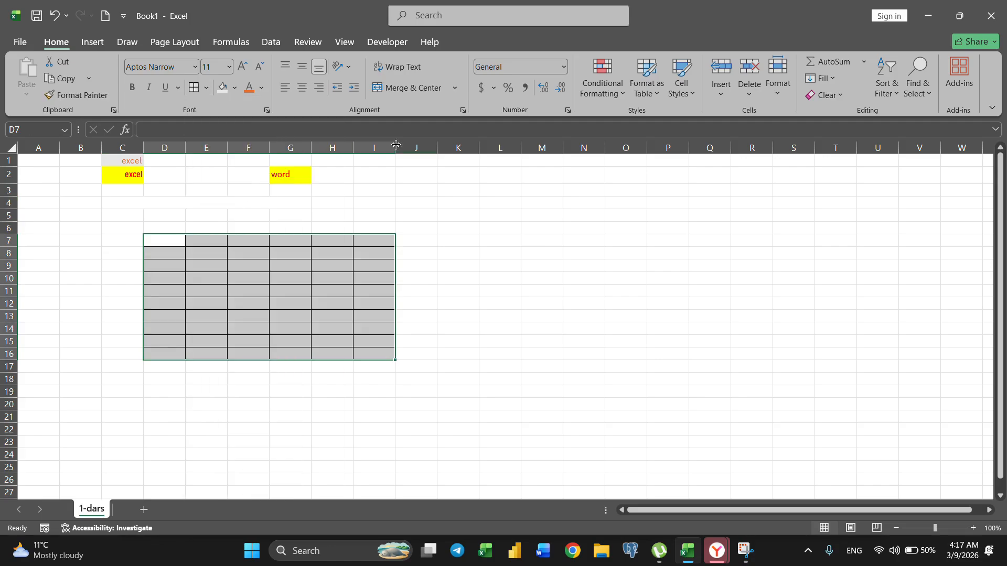
pyautogui.click(308, 268)
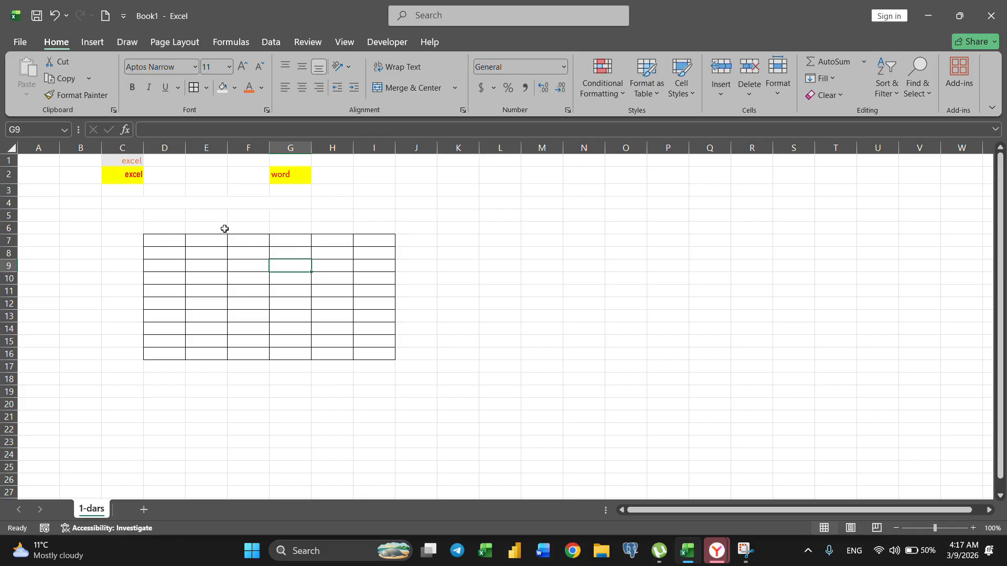
# Merge and center the bordered table's first row, D7:I7.
pyautogui.moveTo(180, 239); pyautogui.dragTo(363, 240)
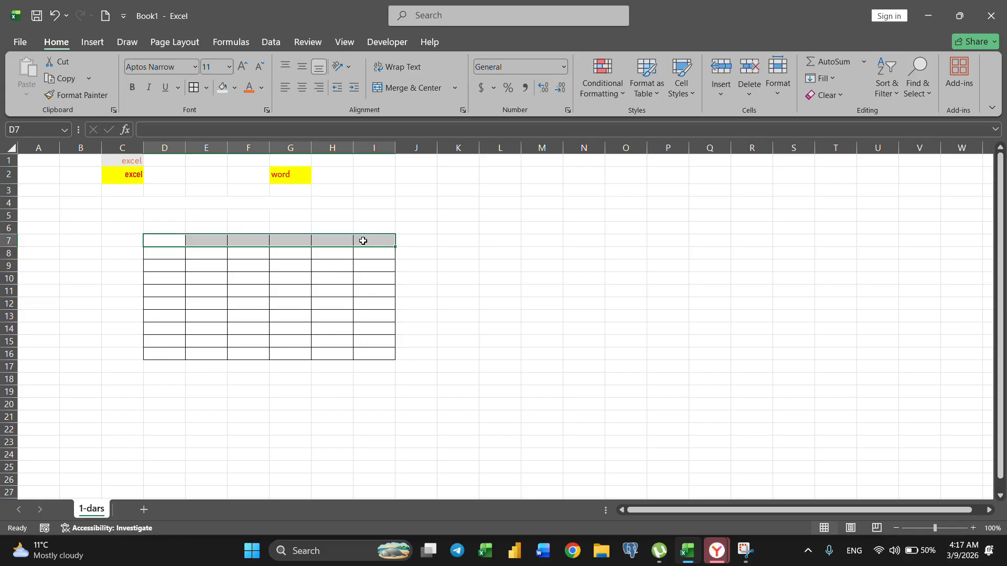
pyautogui.click(408, 90)
pyautogui.click(419, 229)
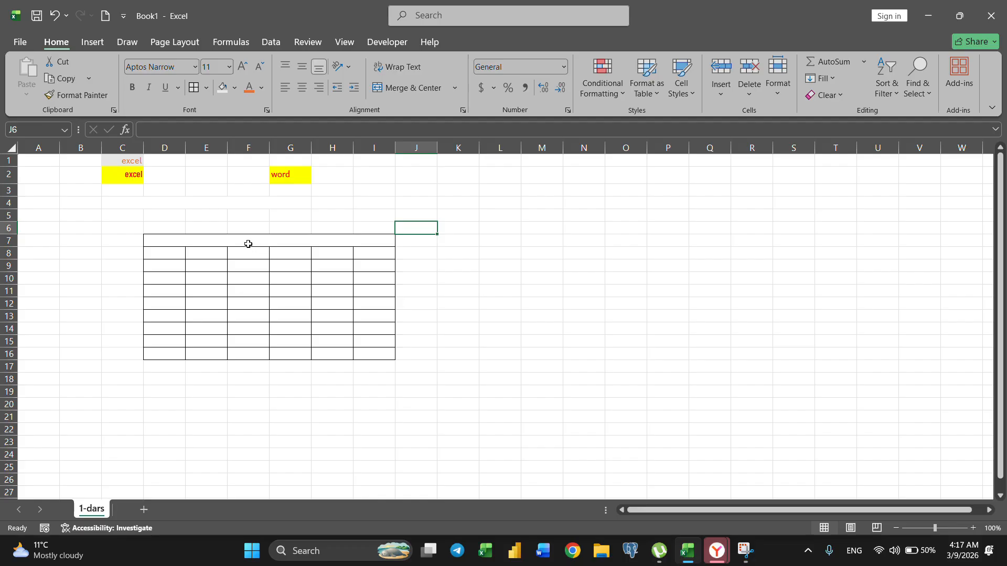
# Remove all borders from the range C5:I18, which encloses the bordered table.
pyautogui.click(246, 241)
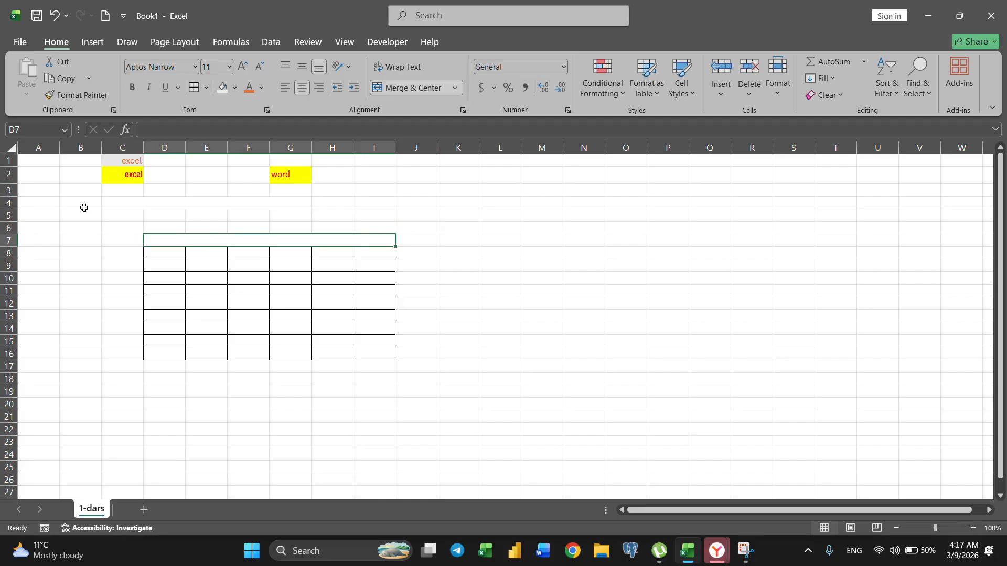
pyautogui.moveTo(164, 253); pyautogui.dragTo(415, 378)
pyautogui.moveTo(118, 216); pyautogui.dragTo(395, 374)
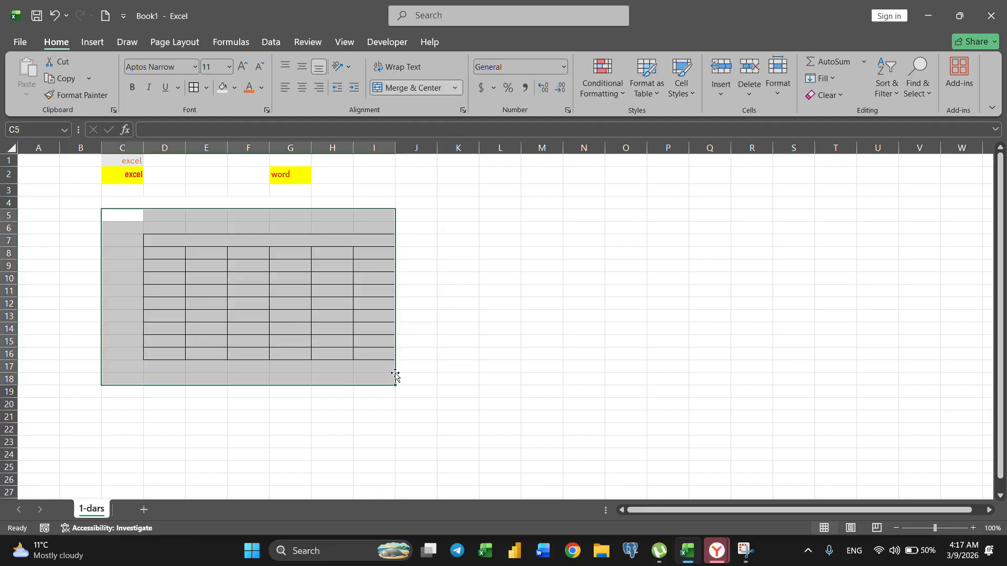
pyautogui.press('alt')
pyautogui.press('h')
pyautogui.press('b')
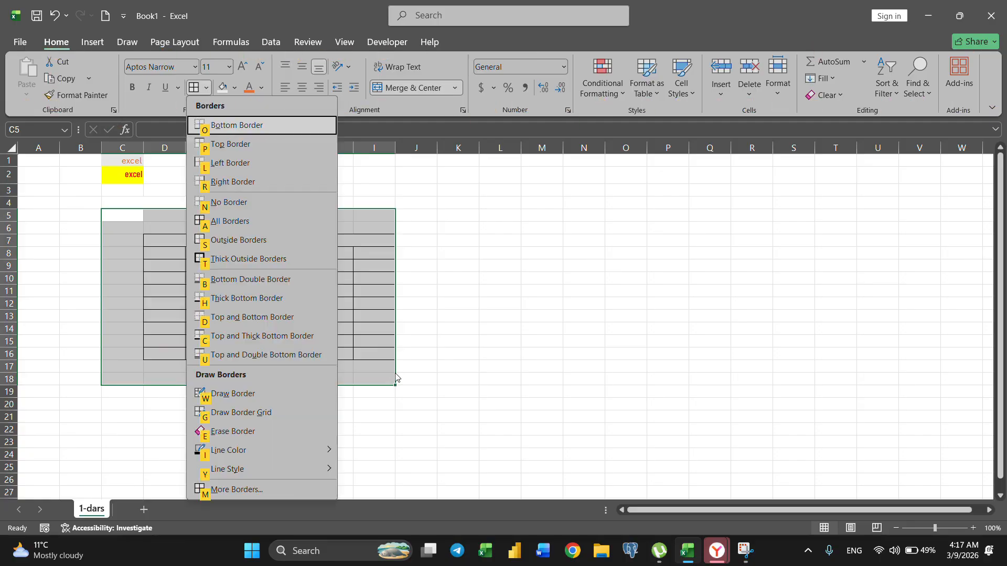
pyautogui.press('n')
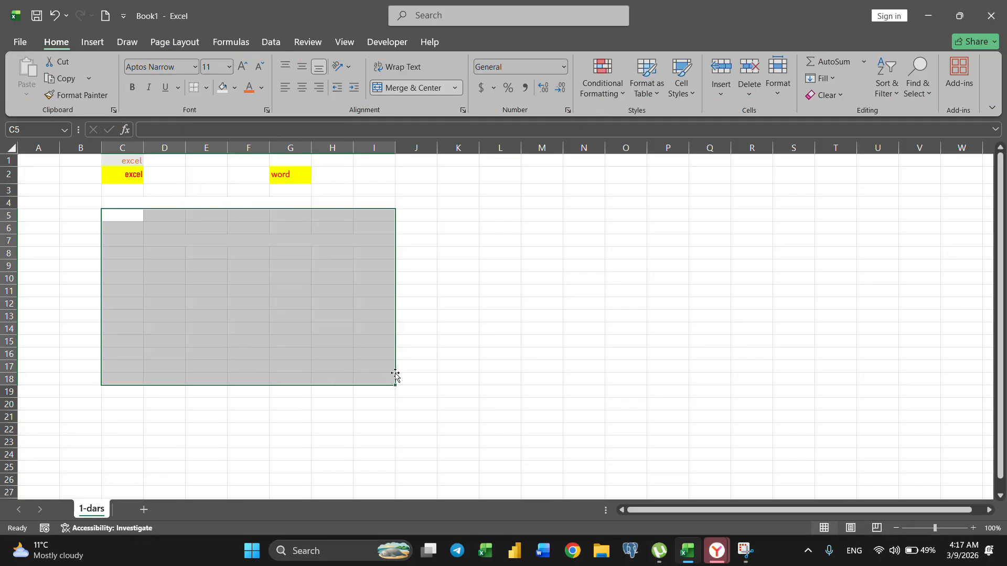
pyautogui.click(548, 291)
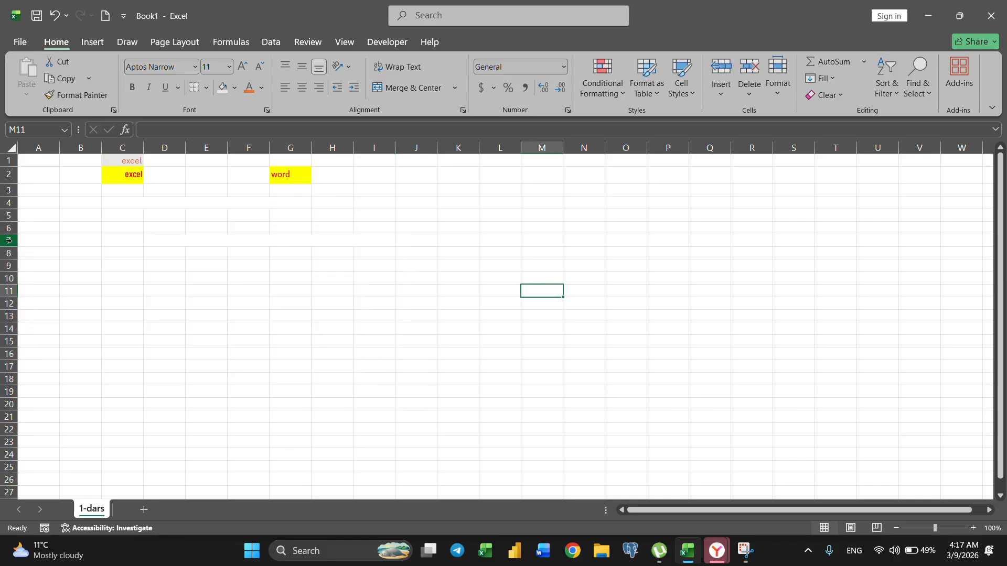
# Unmerge the merged row D7:I7 by switching off Merge & Center for the range D6:I7.
pyautogui.moveTo(152, 230); pyautogui.dragTo(335, 243)
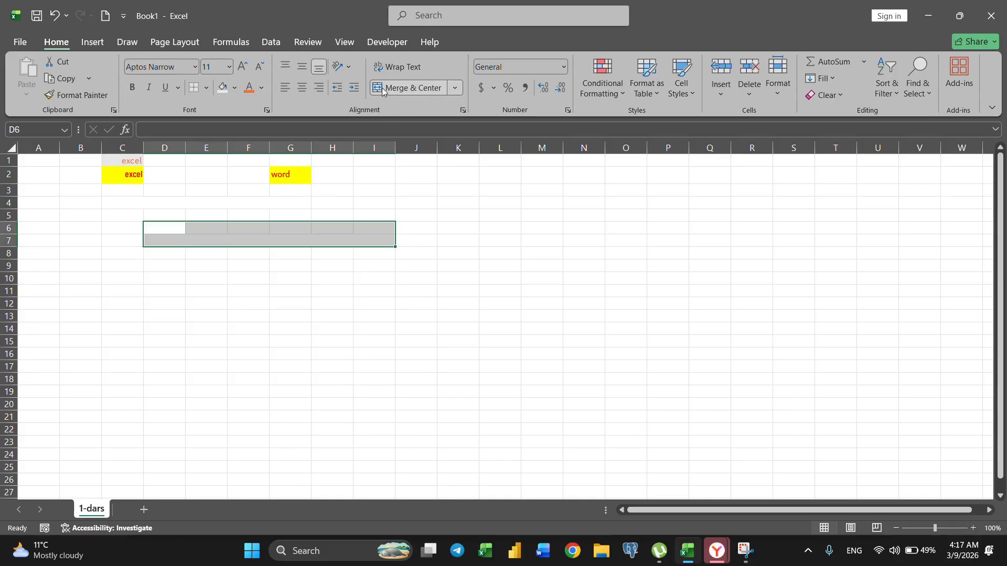
pyautogui.click(455, 296)
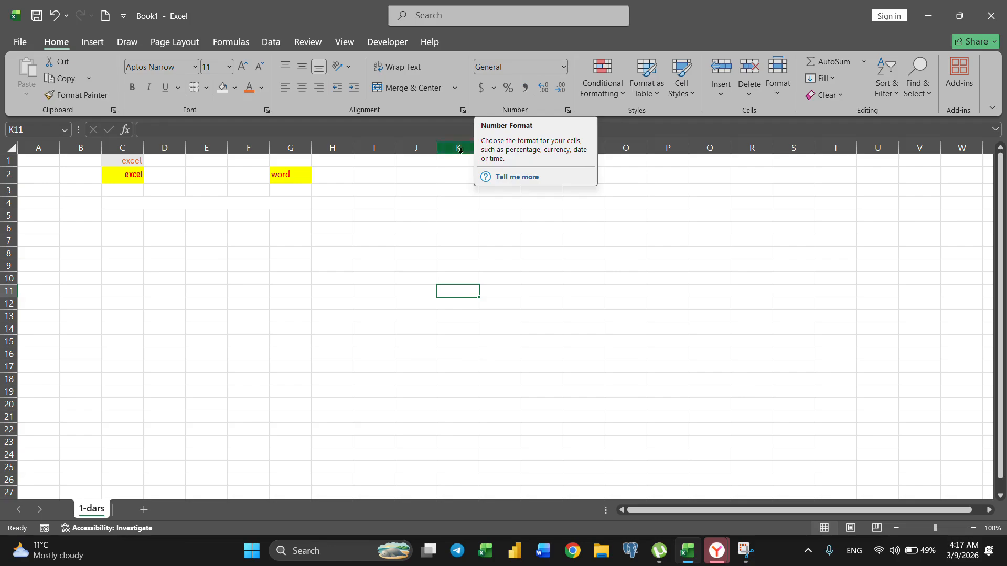
pyautogui.click(273, 302)
# Enter 12345 in cell G7 and apply the Number format to it.
pyautogui.click(299, 240)
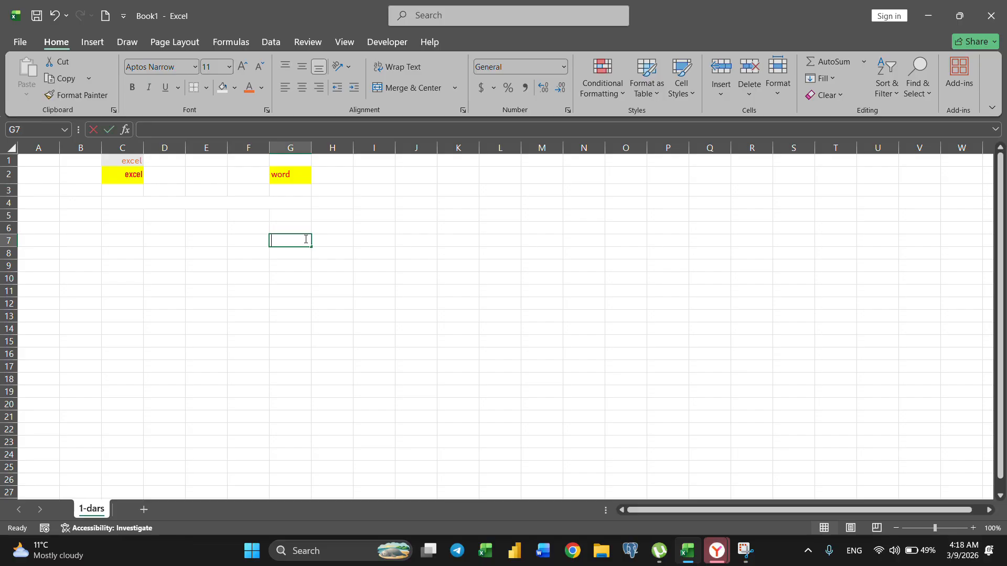
pyautogui.write('12345')
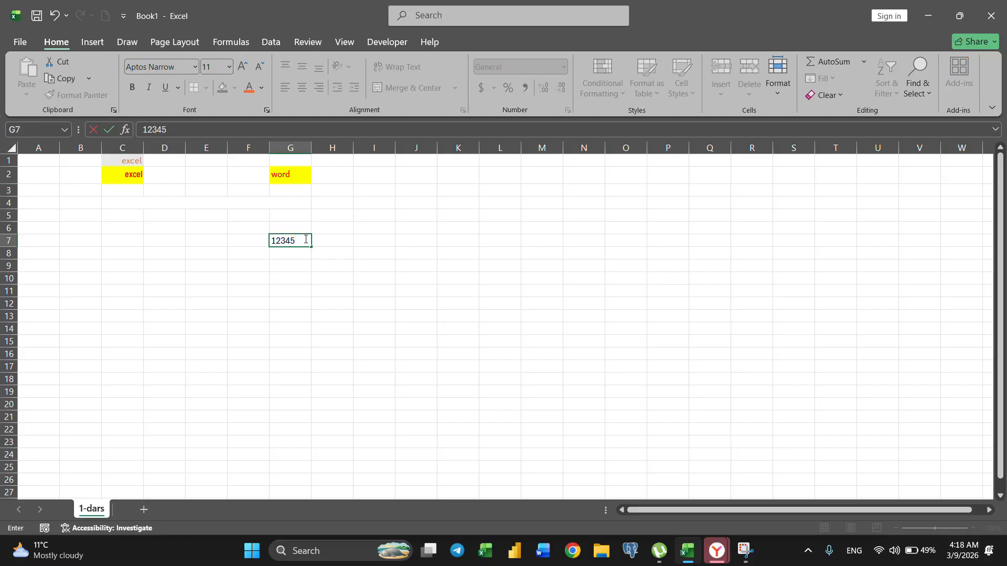
pyautogui.click(357, 302)
pyautogui.click(303, 240)
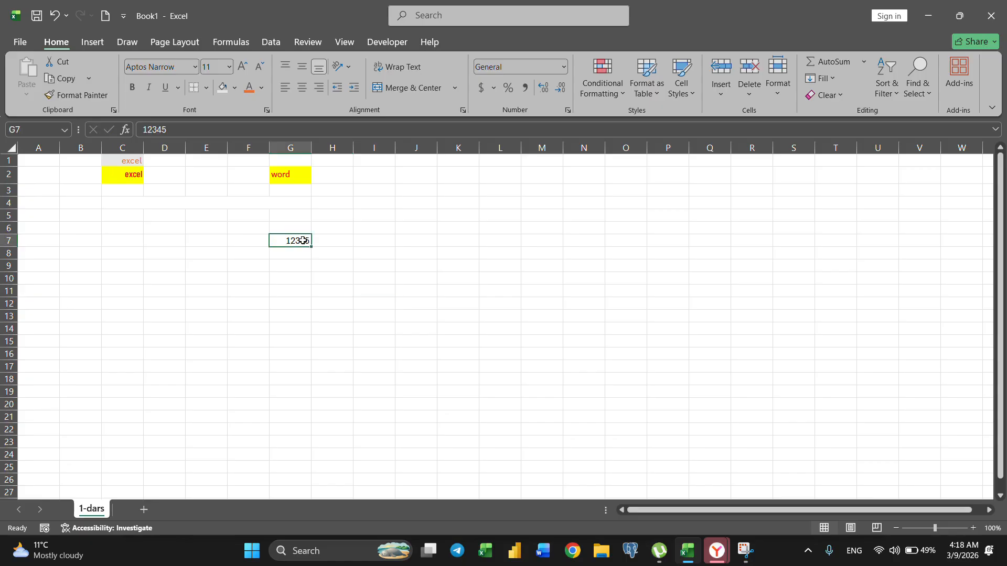
pyautogui.click(564, 67)
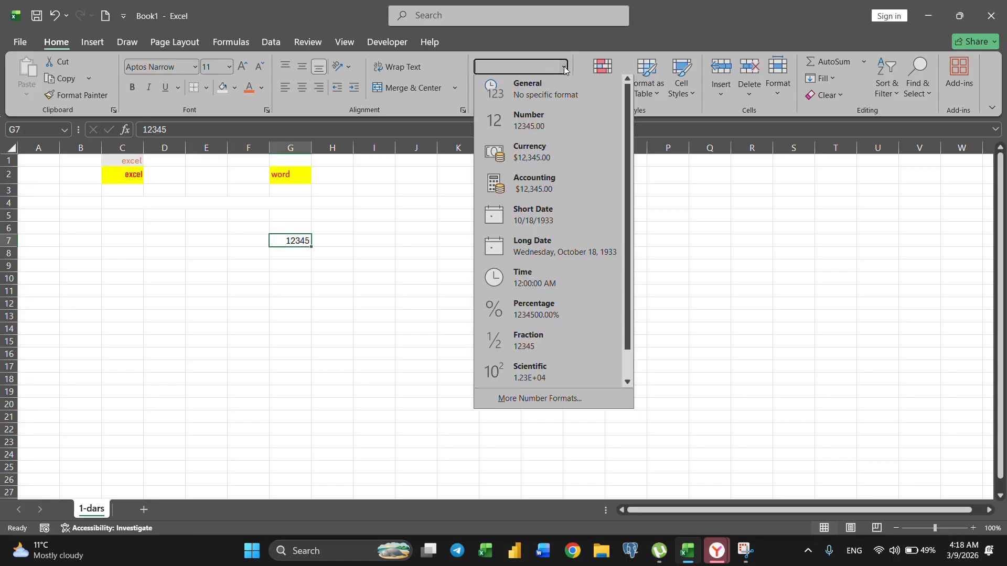
pyautogui.click(503, 124)
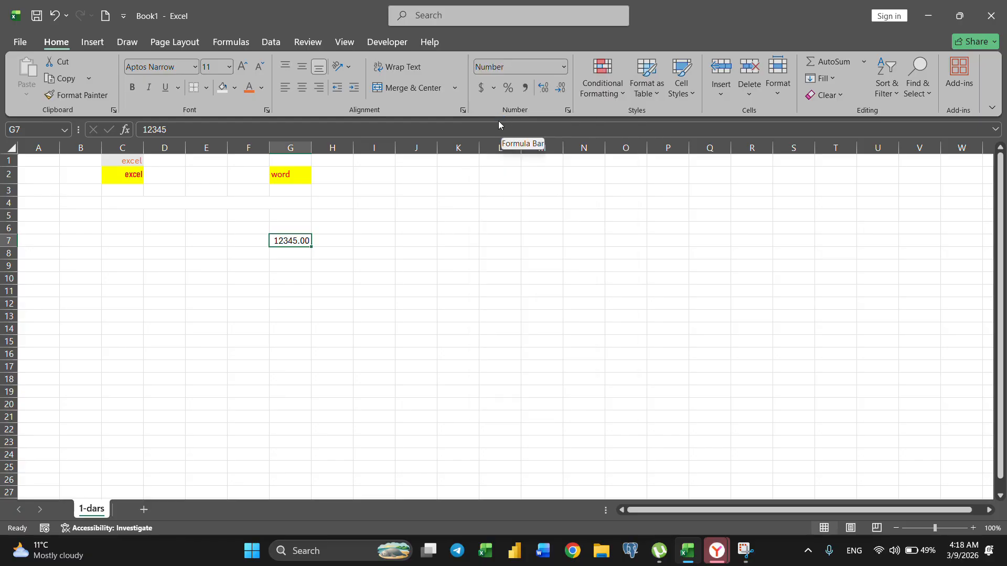
# Switch cell G7 to the Currency format and from there to the Accounting format.
pyautogui.click(564, 66)
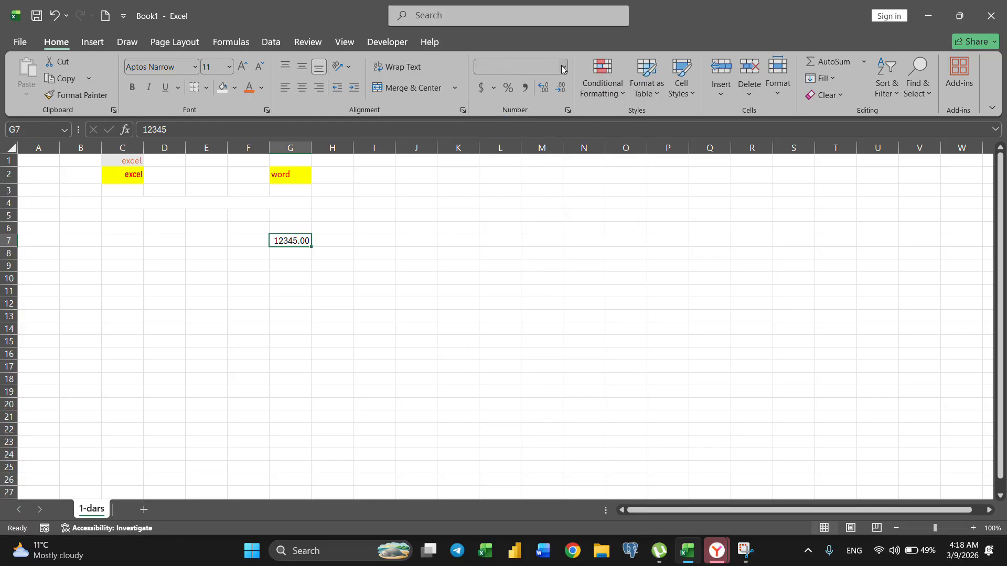
pyautogui.click(494, 149)
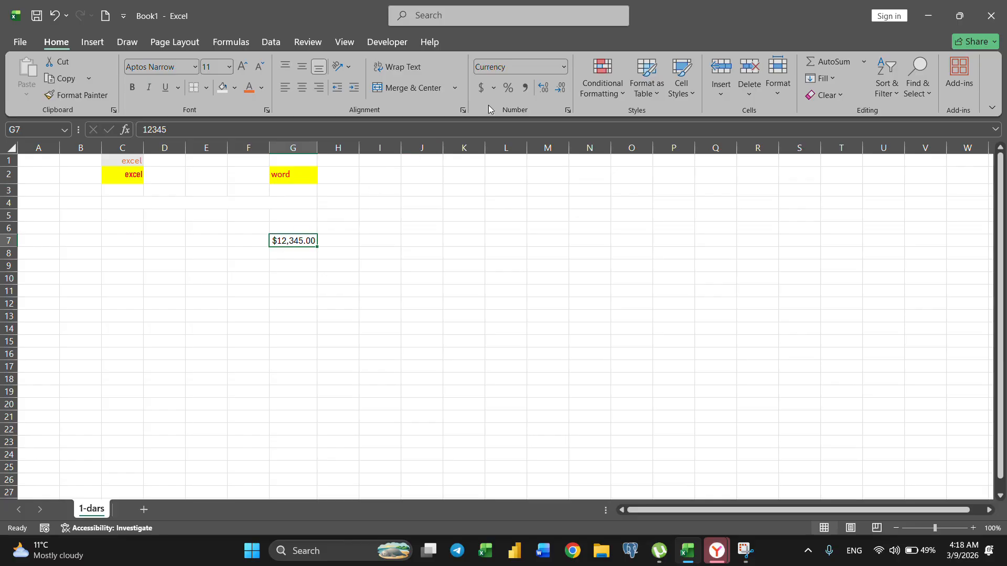
pyautogui.click(564, 67)
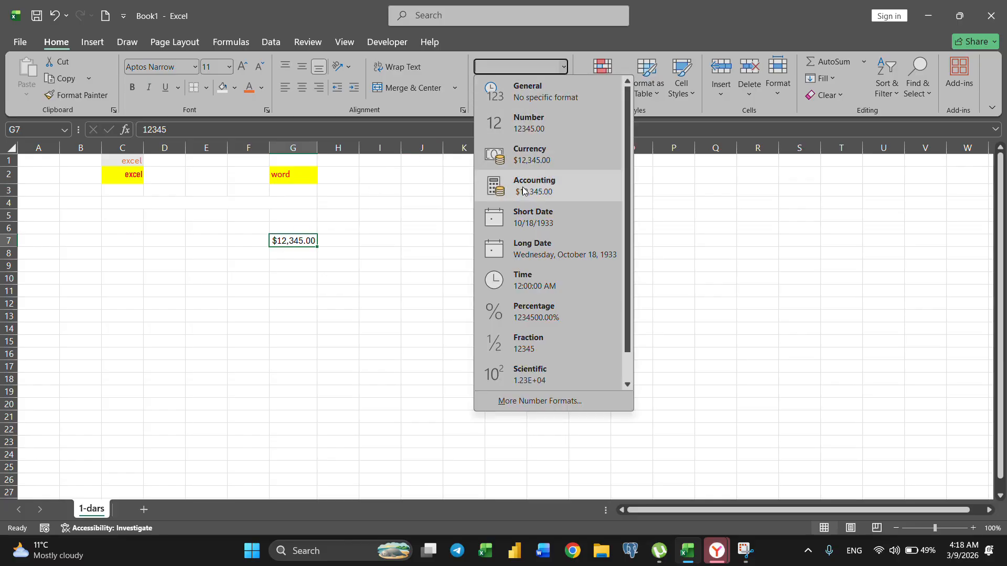
pyautogui.click(520, 190)
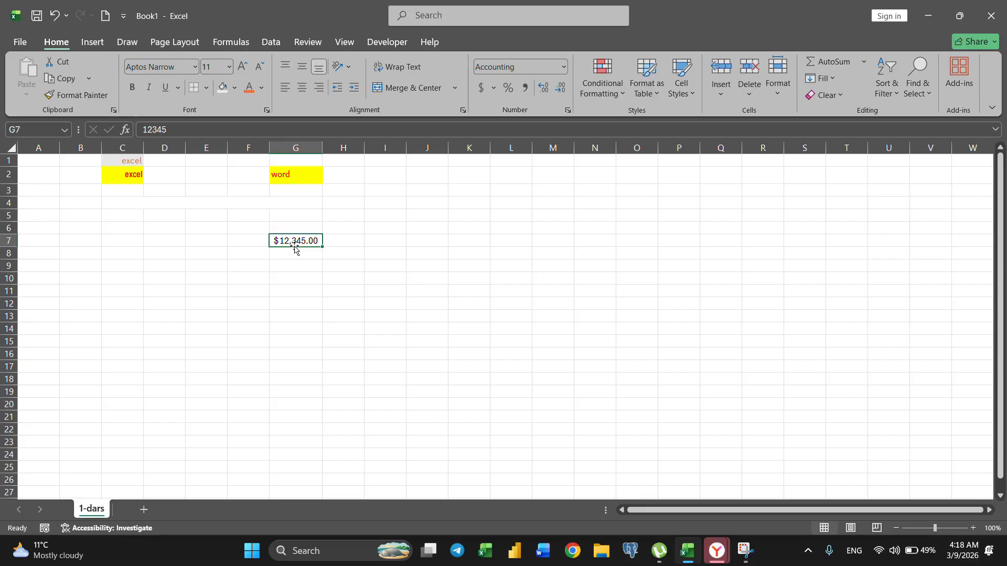
# Enter 12345678 in cell F13 and apply the comma style with thousands separators.
pyautogui.click(244, 314)
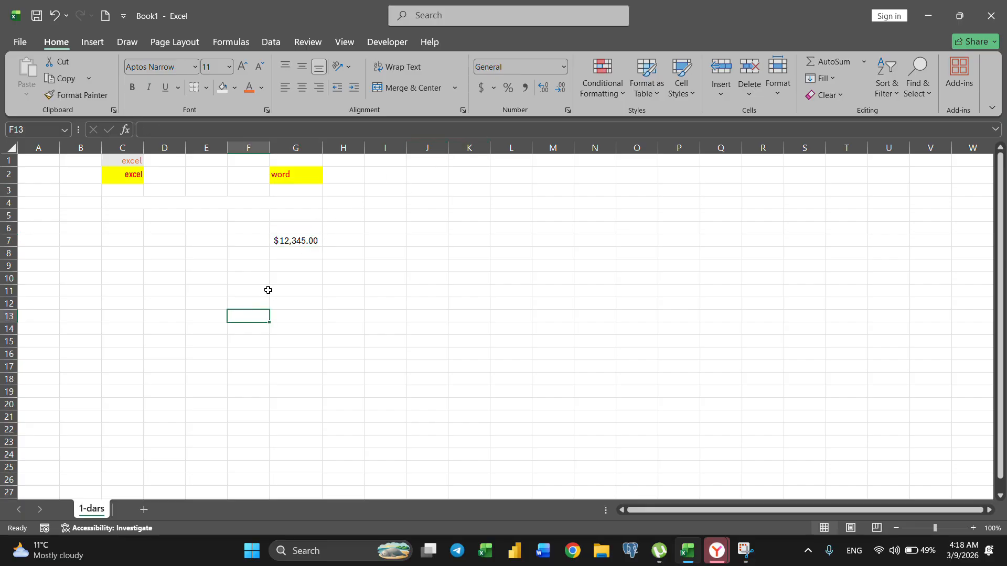
pyautogui.write('1234567')
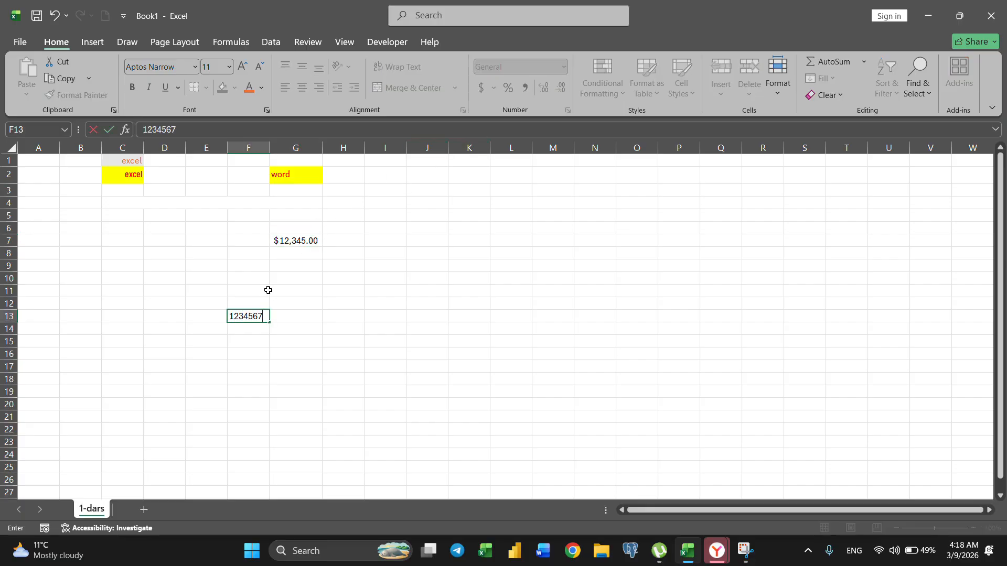
pyautogui.write('8')
pyautogui.click(285, 337)
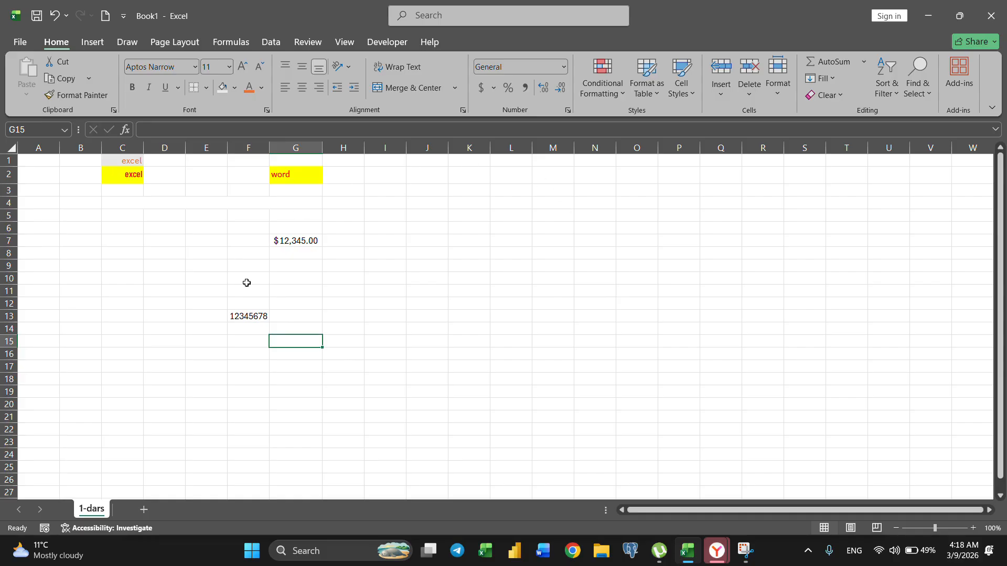
pyautogui.click(243, 317)
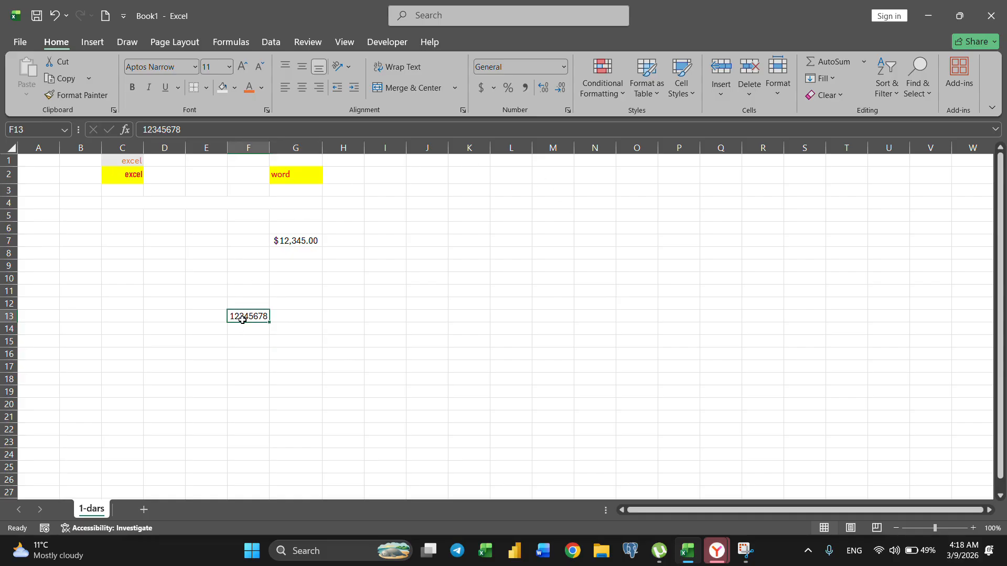
pyautogui.click(525, 88)
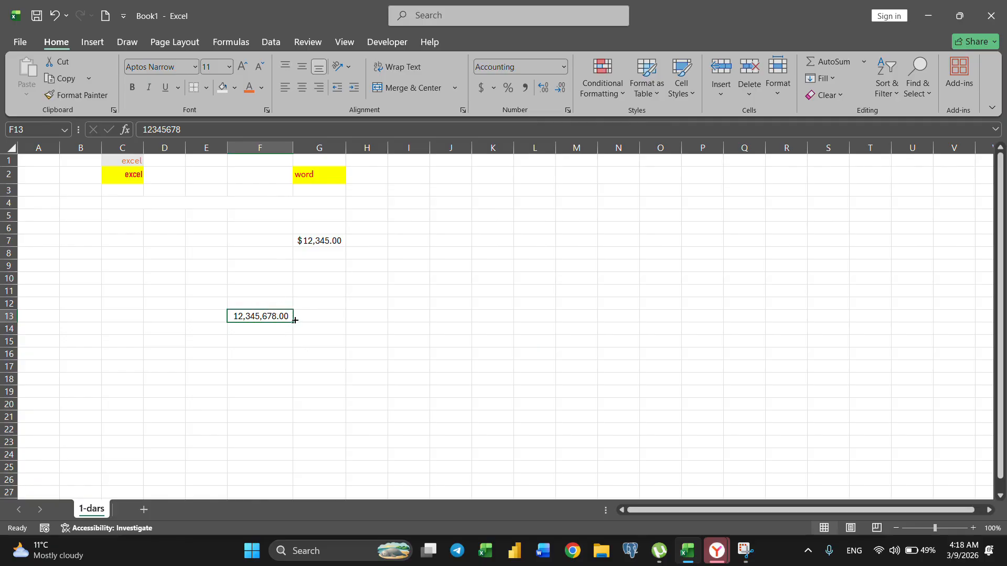
# Decrease the number in F13 to no decimal places and increase it back to two.
pyautogui.click(560, 88)
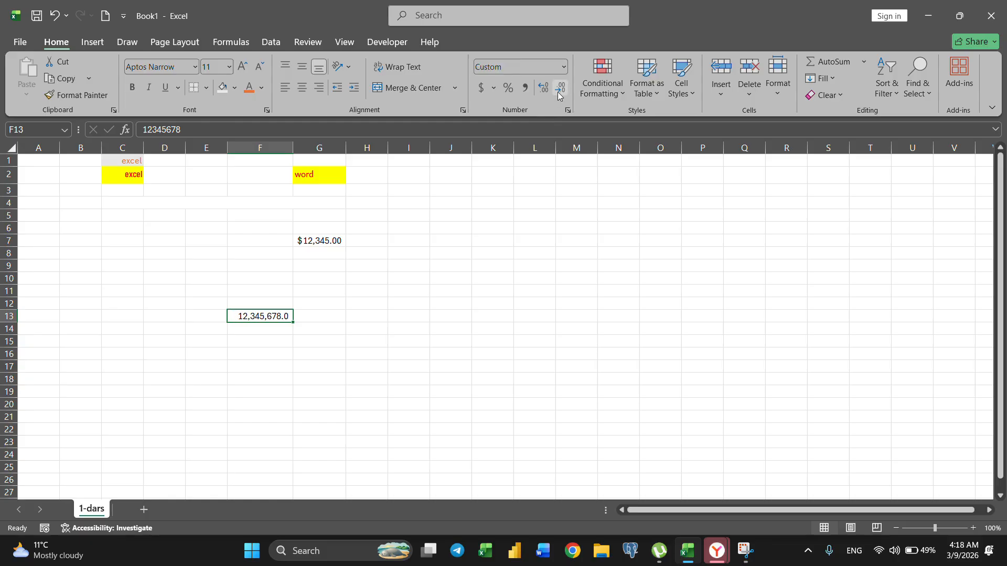
pyautogui.click(560, 88)
pyautogui.click(545, 88)
pyautogui.click(544, 88)
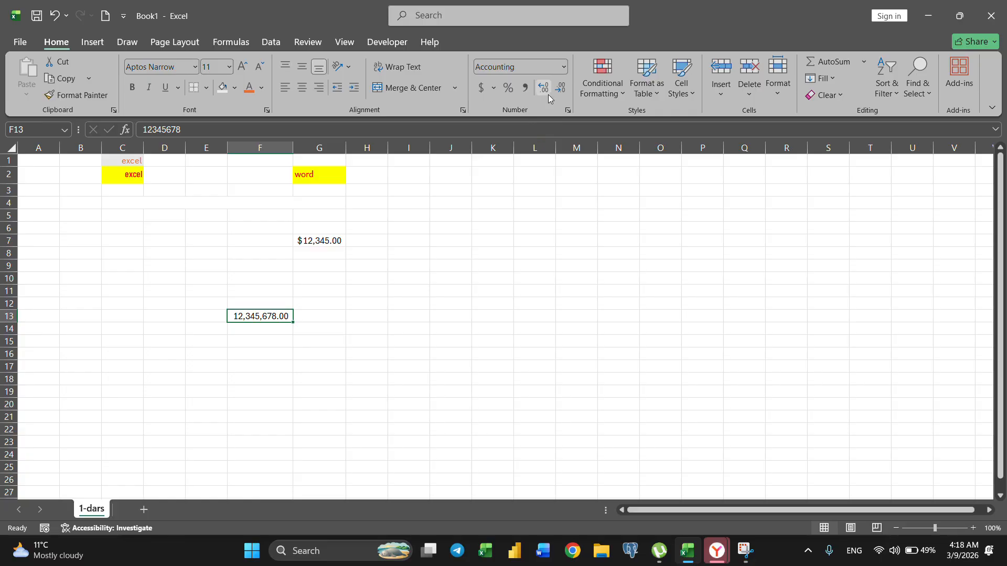
# Reduce the number in cell F13 to zero decimal places, keeping the thousands separators.
pyautogui.click(560, 88)
pyautogui.click(561, 88)
pyautogui.click(466, 309)
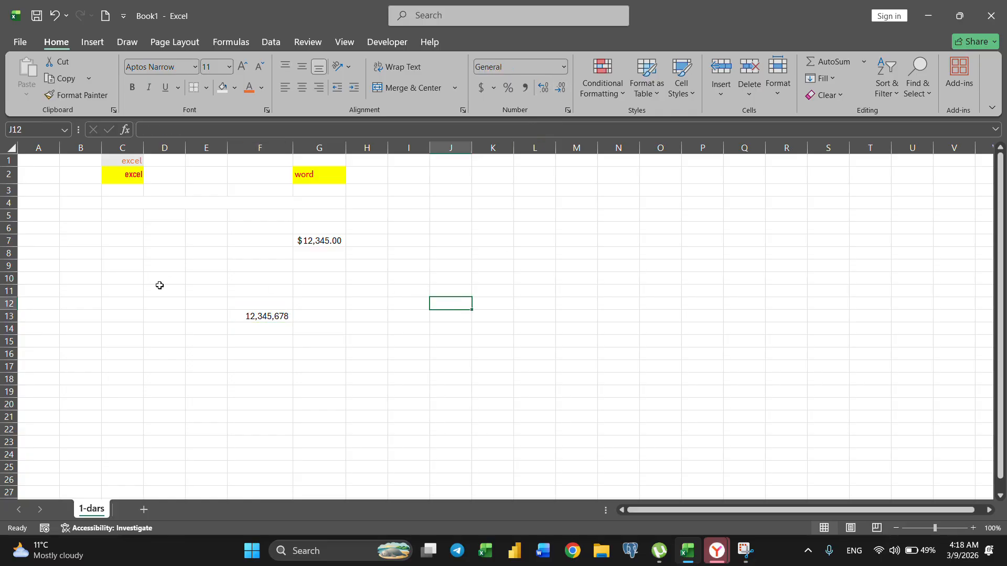
# Clear the contents of the range E5:H14 and undo the deletion.
pyautogui.moveTo(201, 219); pyautogui.dragTo(350, 328)
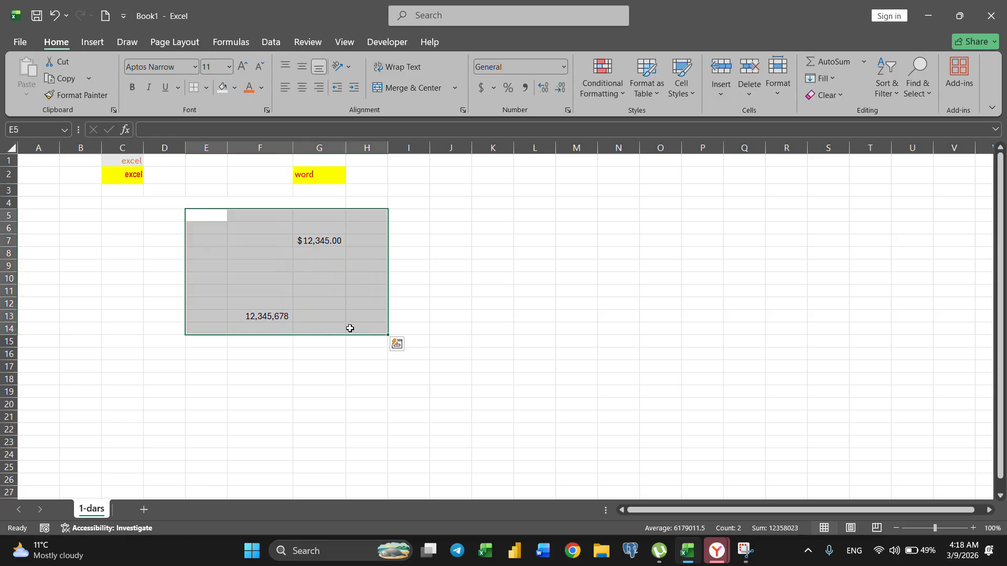
pyautogui.press('Delete')
pyautogui.click(350, 343)
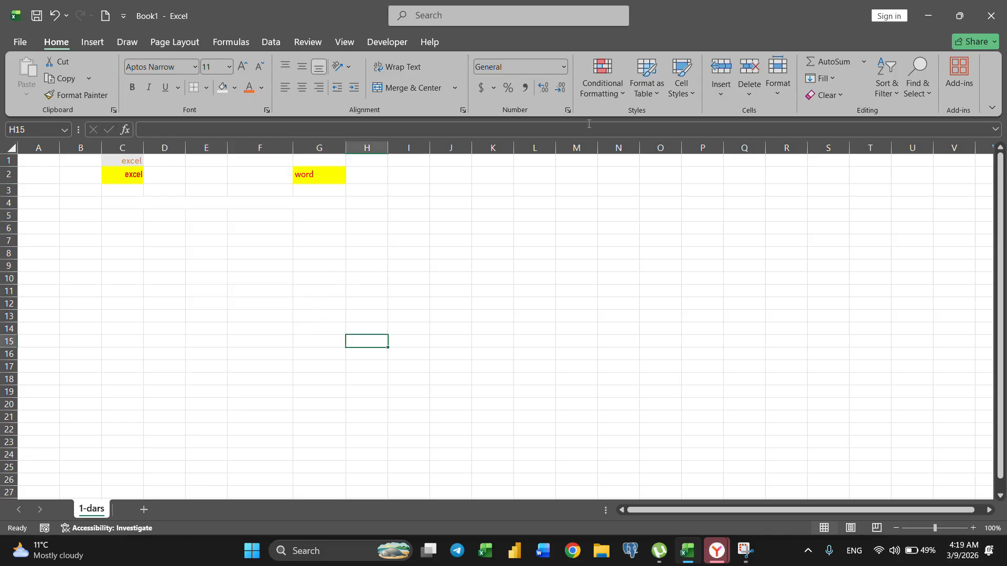
pyautogui.click(305, 304)
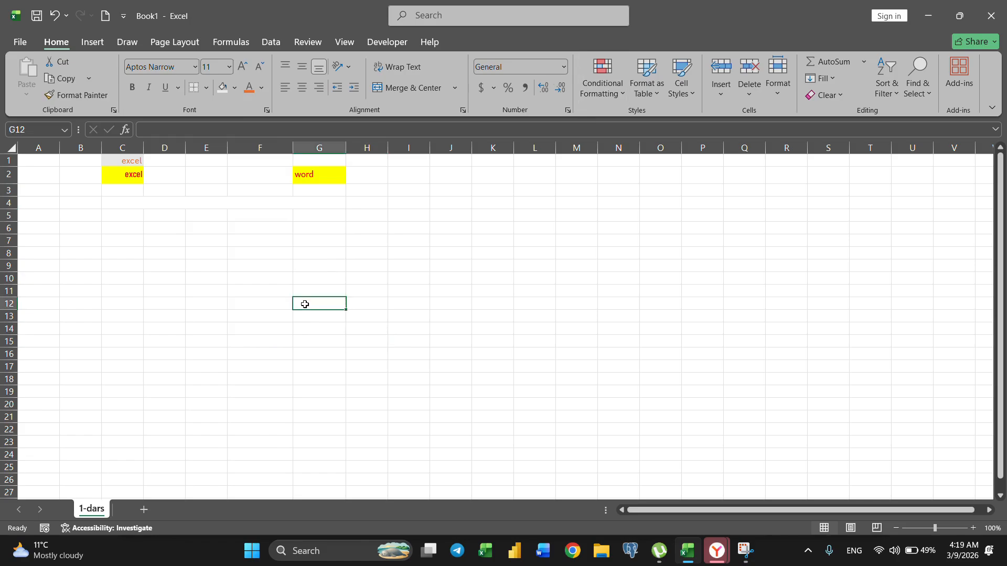
pyautogui.hotkey('ctrl', 'z')
# Format cell G7 as Percentage with no decimal places.
pyautogui.click(310, 253)
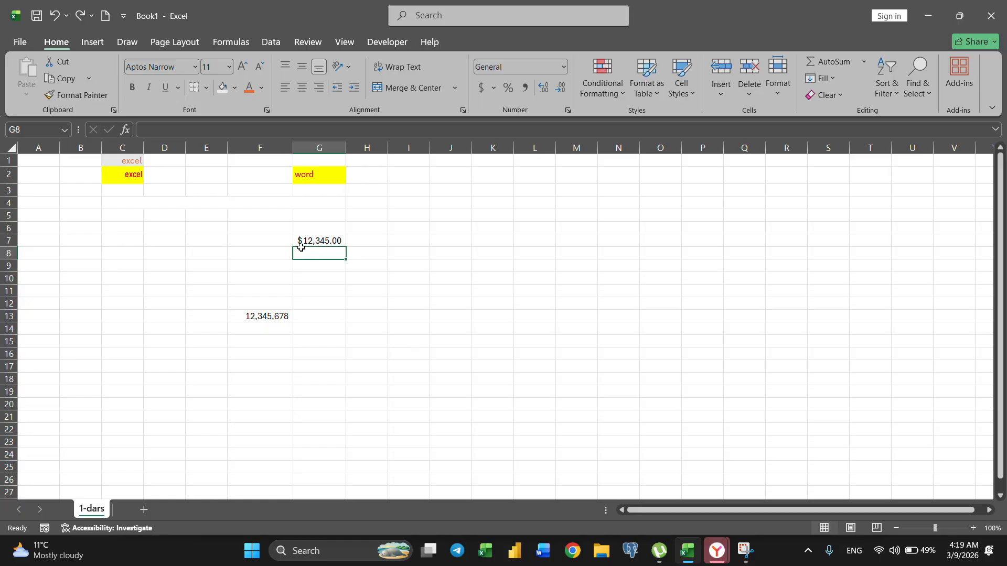
pyautogui.click(311, 239)
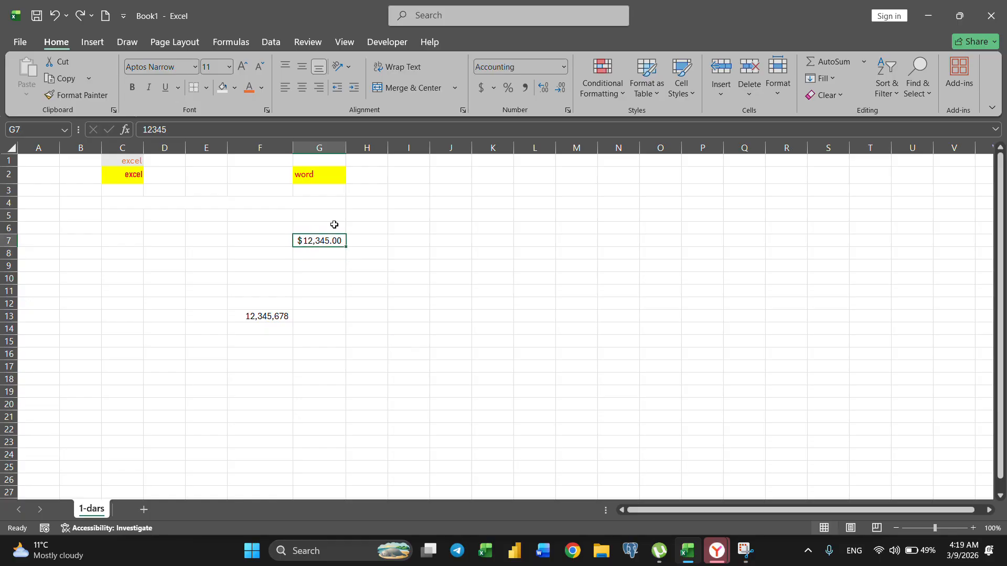
pyautogui.click(564, 68)
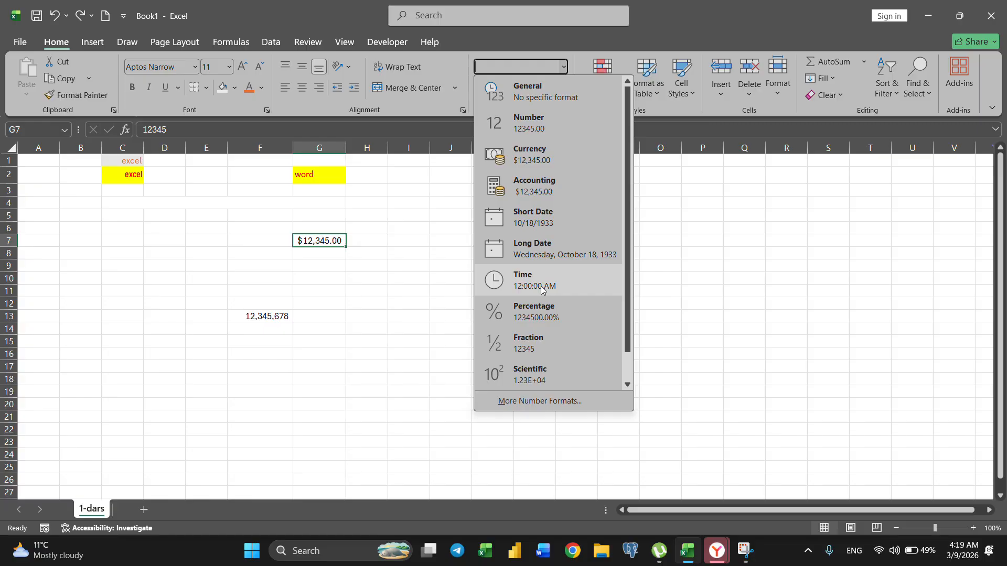
pyautogui.click(531, 311)
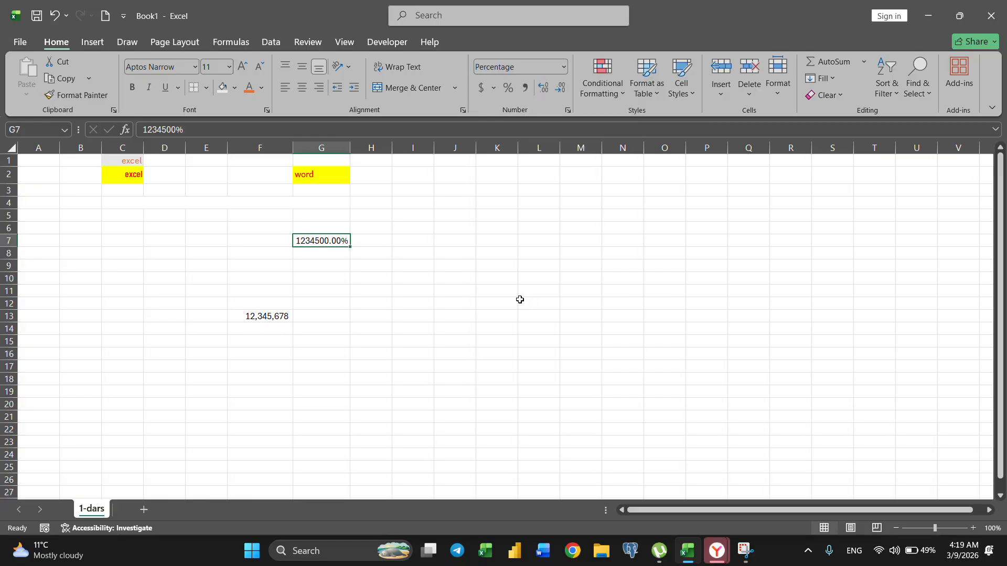
pyautogui.click(560, 87)
pyautogui.click(560, 87)
# Enter the number 344 in cell I11.
pyautogui.click(396, 288)
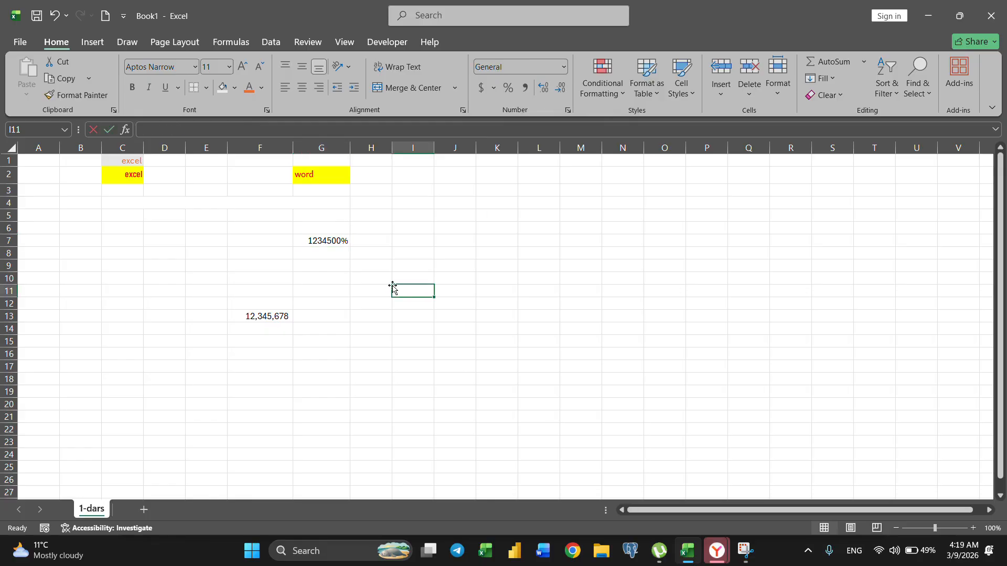
pyautogui.write('sdf')
pyautogui.press('BackSpace')
pyautogui.press('BackSpace')
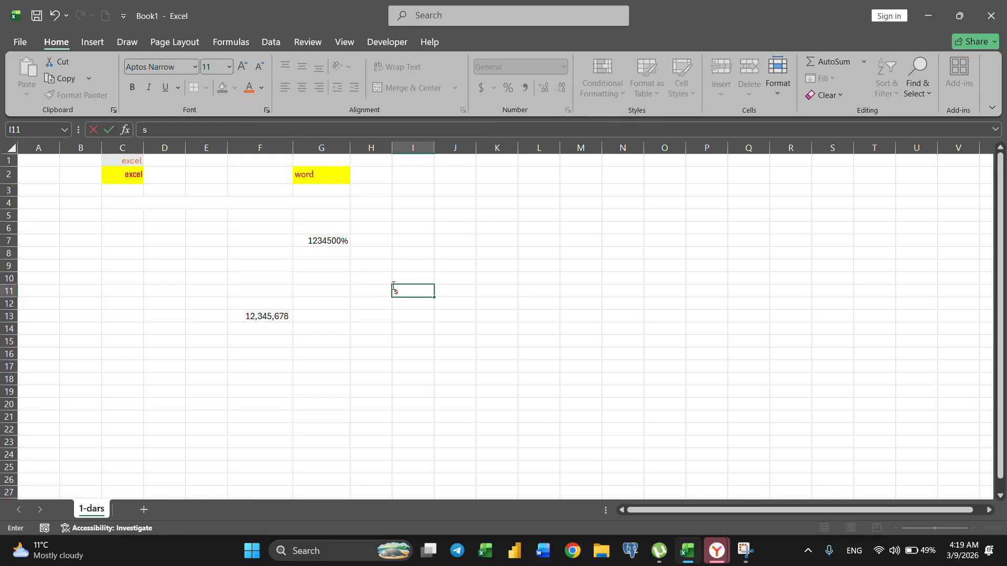
pyautogui.write('344')
pyautogui.press('Return')
# Apply the Percentage number format to cell I11.
pyautogui.click(396, 292)
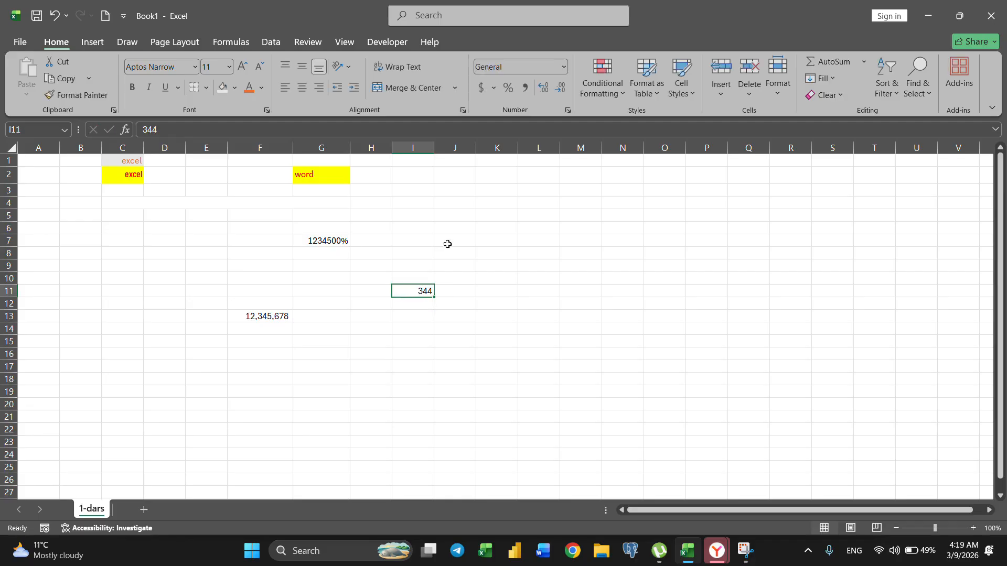
pyautogui.click(564, 67)
pyautogui.click(515, 309)
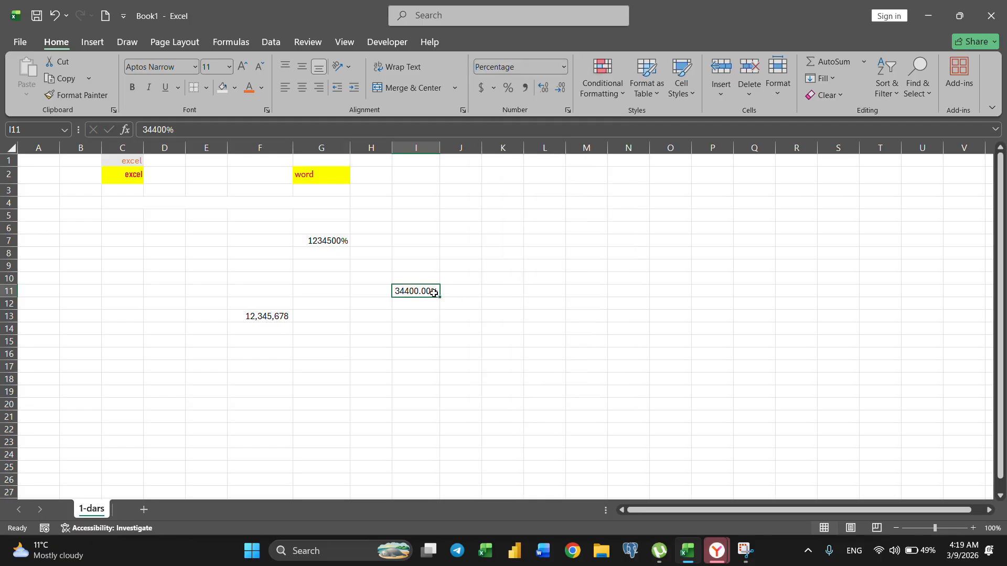
# Apply the Text number format to cell I11.
pyautogui.click(564, 67)
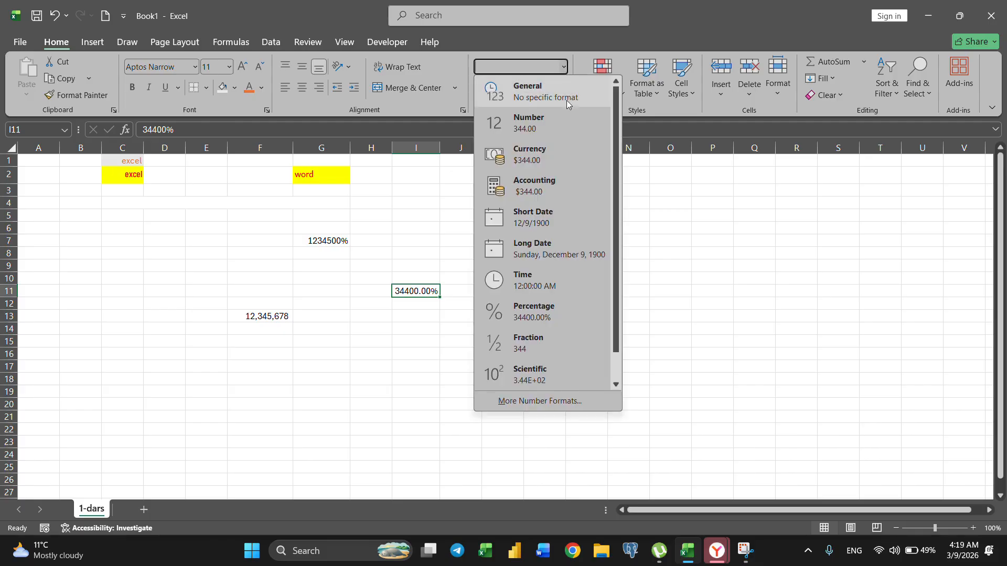
pyautogui.scroll(-1, 519, 339)
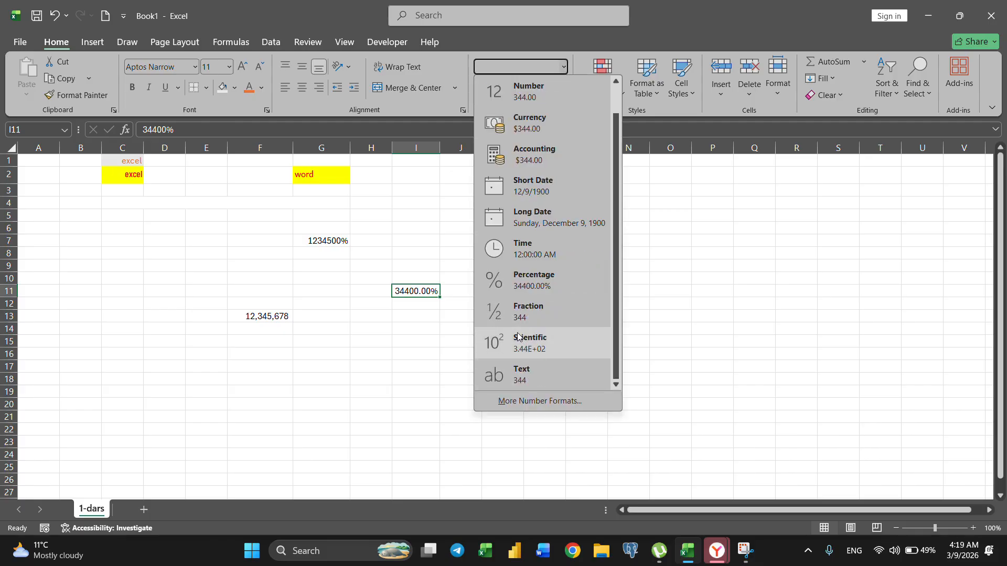
pyautogui.click(516, 374)
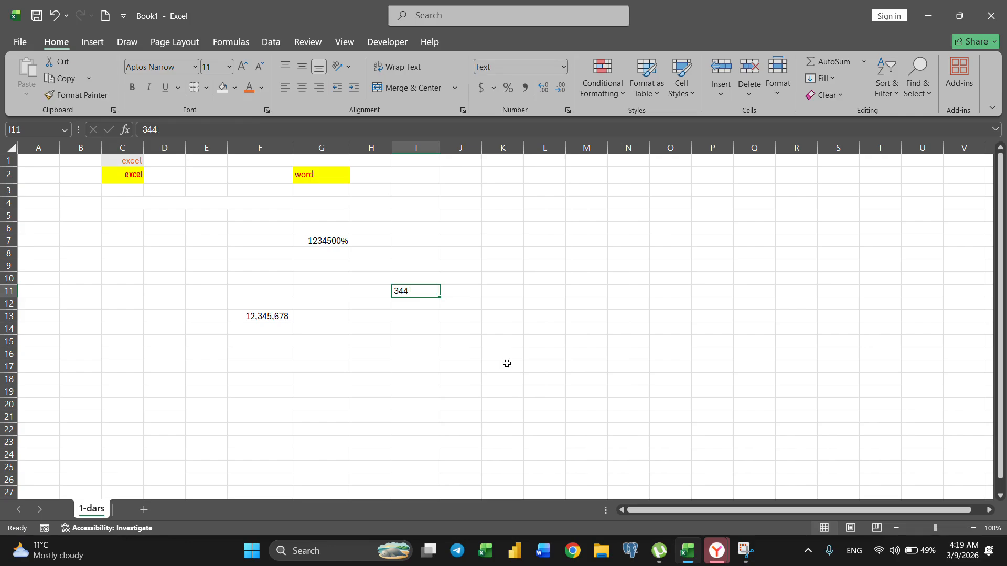
pyautogui.click(455, 353)
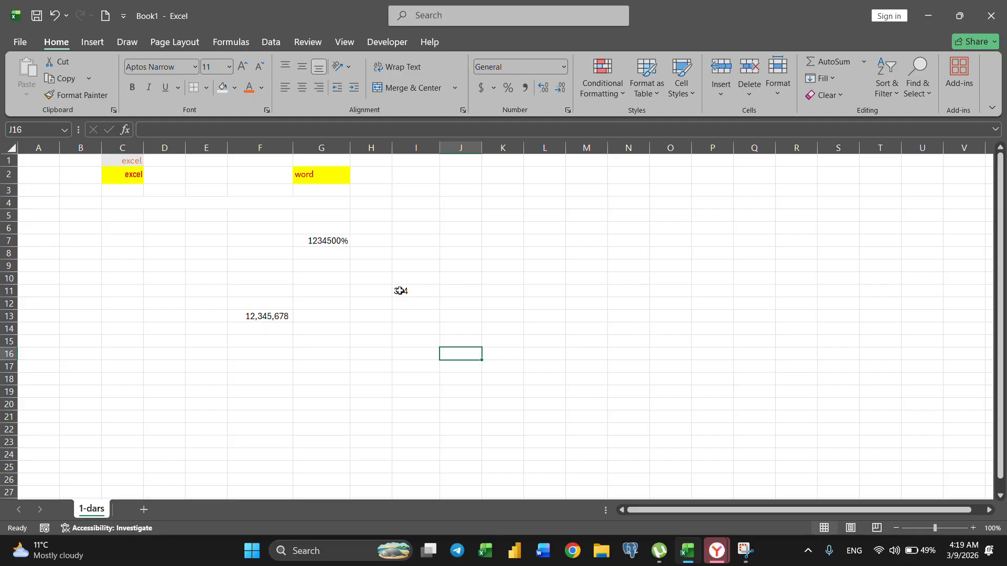
# Clear the contents of the range F6:I22.
pyautogui.moveTo(232, 227); pyautogui.dragTo(440, 403)
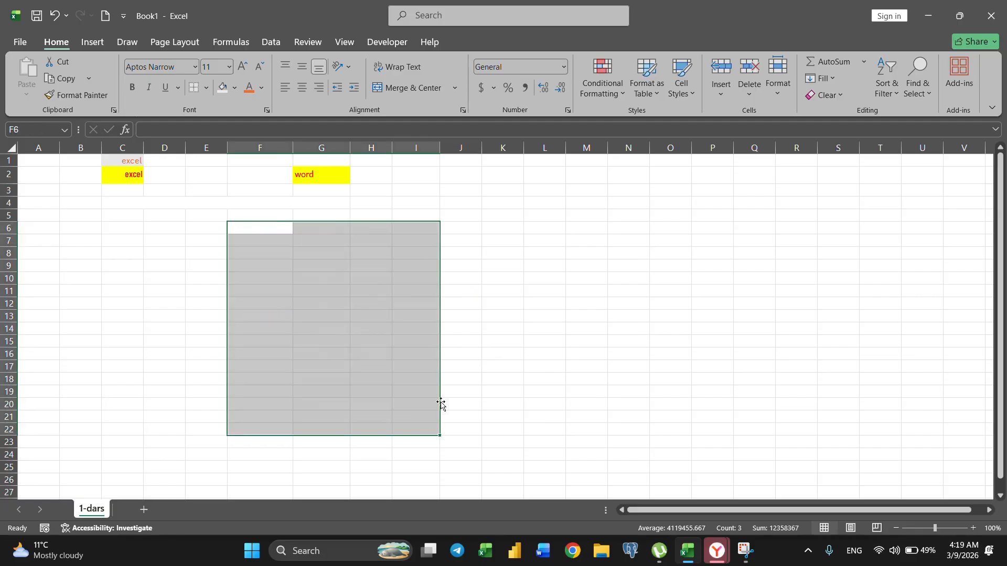
pyautogui.click(488, 329)
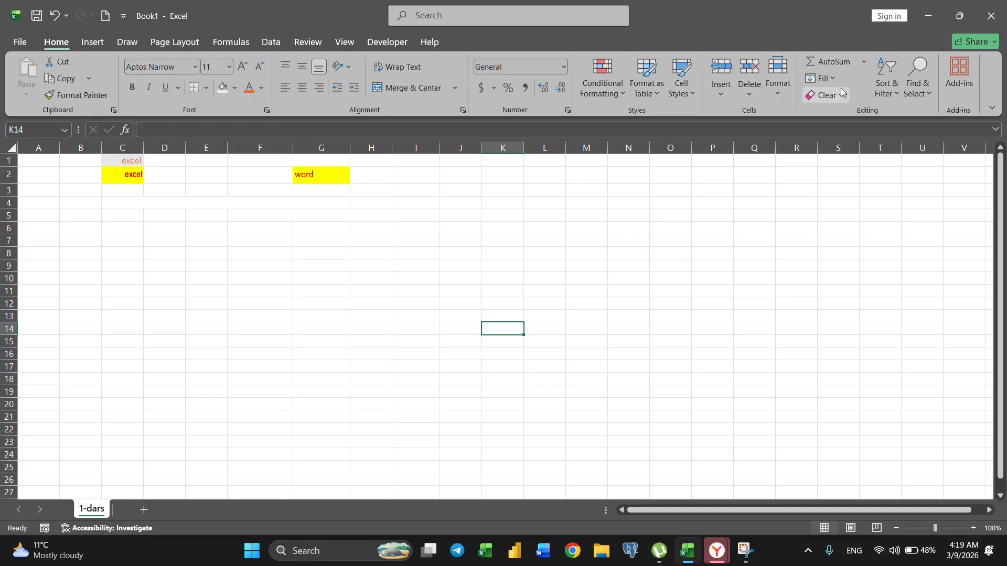
# Enter a list of five first names in cells F7 to F11, one per row.
pyautogui.click(898, 94)
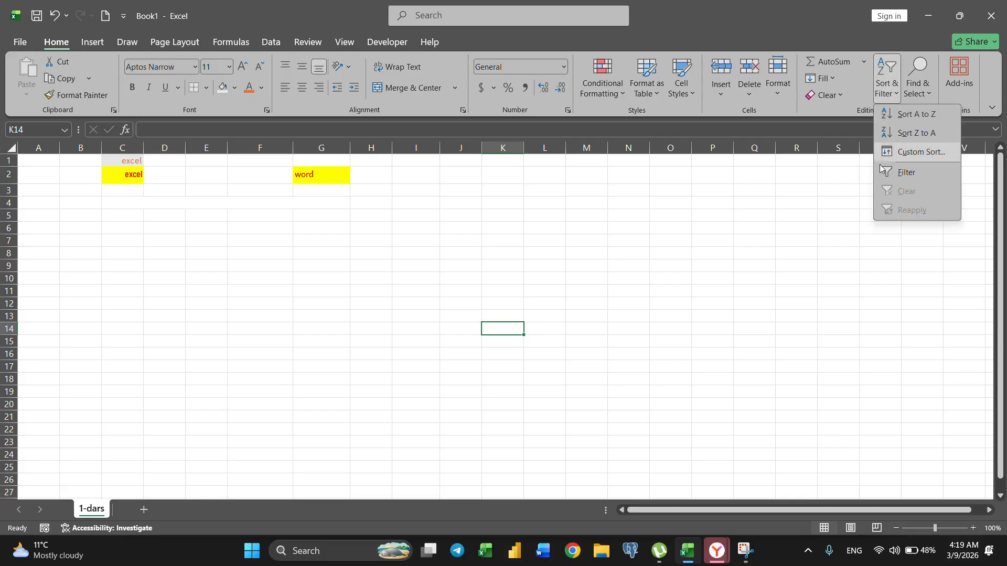
pyautogui.click(255, 272)
pyautogui.click(248, 243)
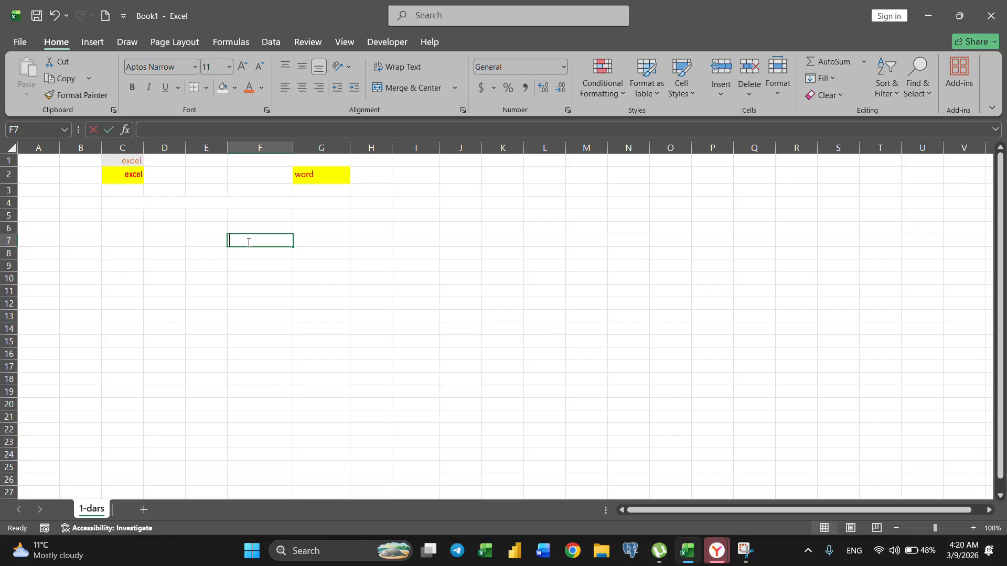
pyautogui.write('ruta')
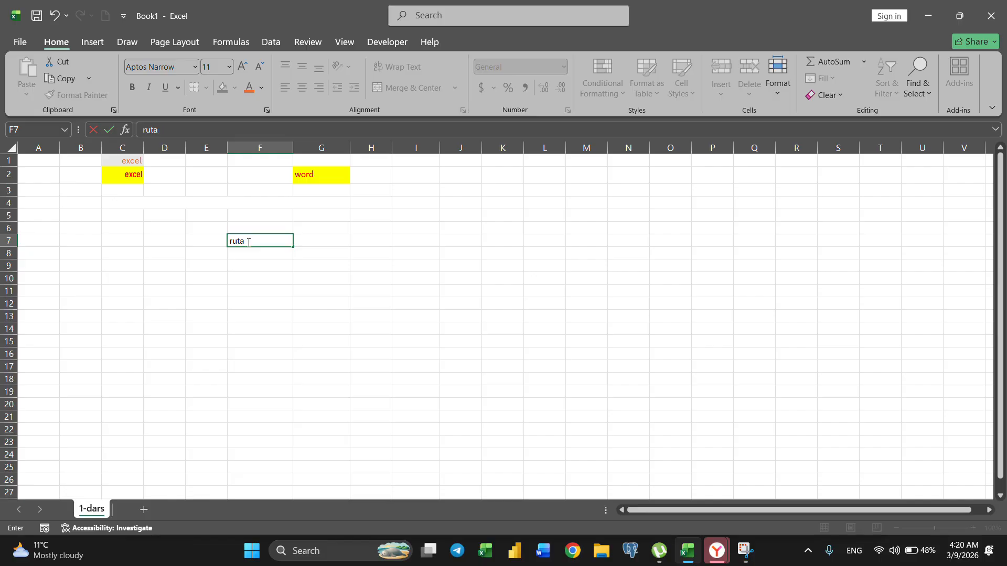
pyautogui.write('mam')
pyautogui.press('Return')
pyautogui.write('b')
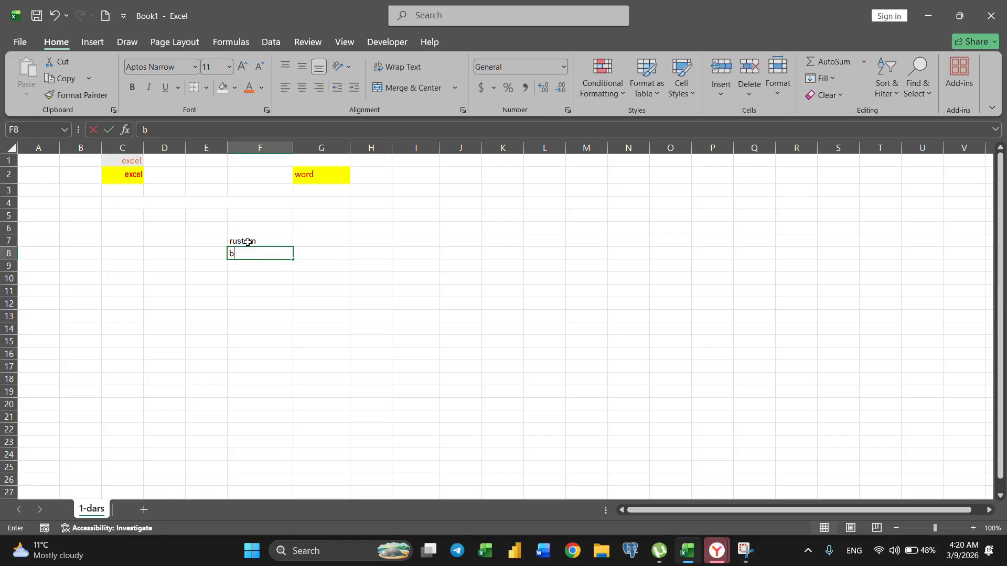
pyautogui.write('ahrom')
pyautogui.press('Return')
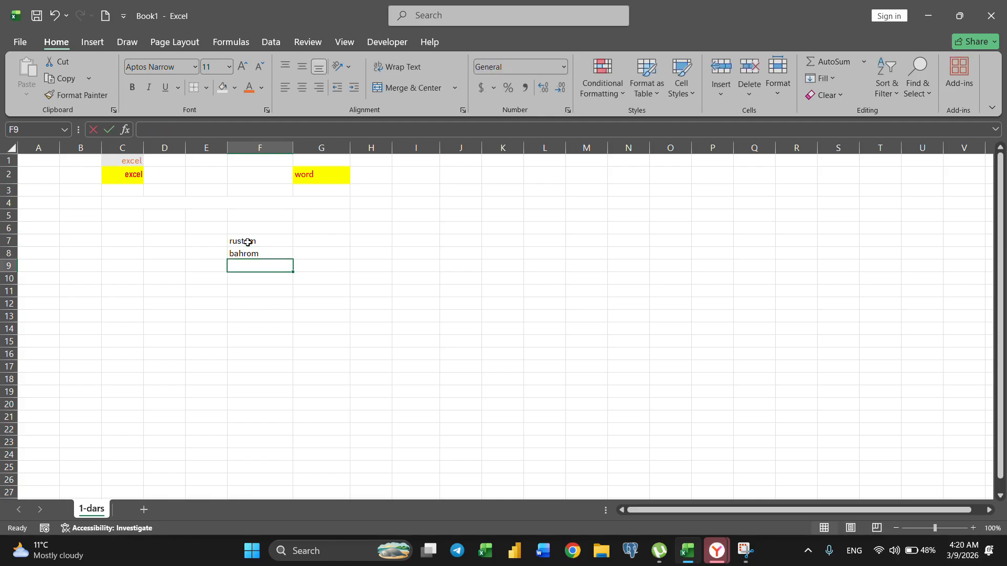
pyautogui.write('a ')
pyautogui.write('var')
pyautogui.press('Return')
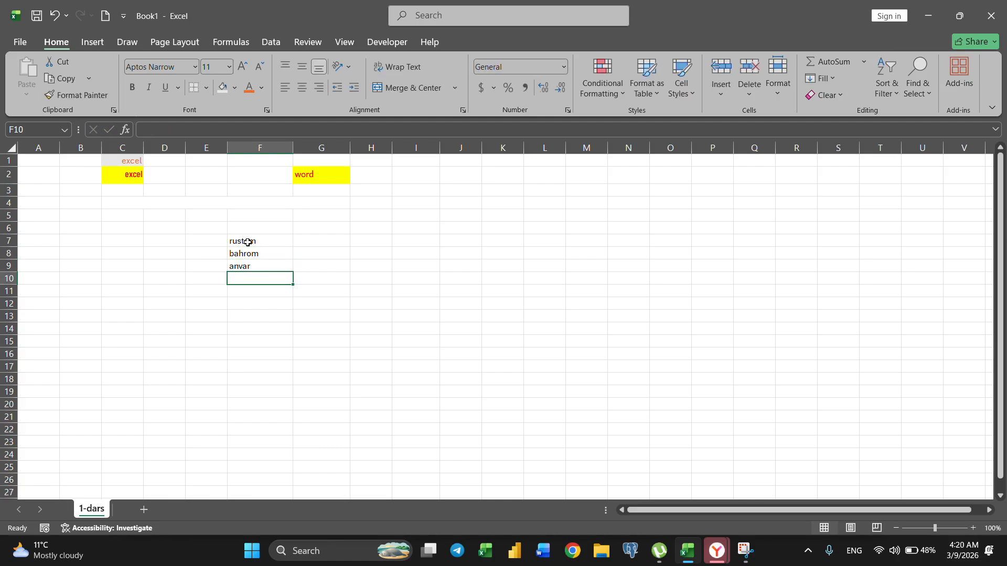
pyautogui.write('n')
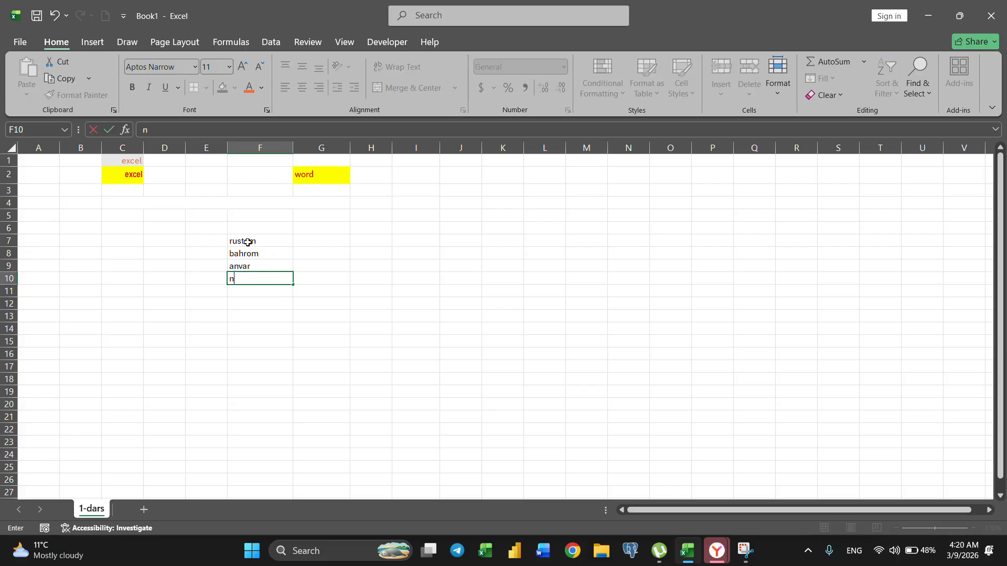
pyautogui.write('odir')
pyautogui.press('Return')
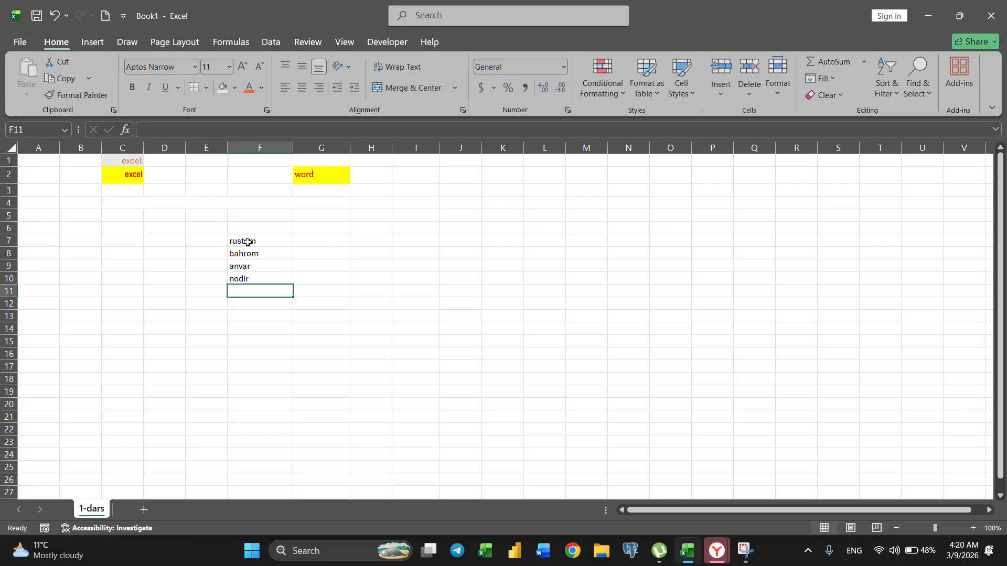
pyautogui.write('xurshid')
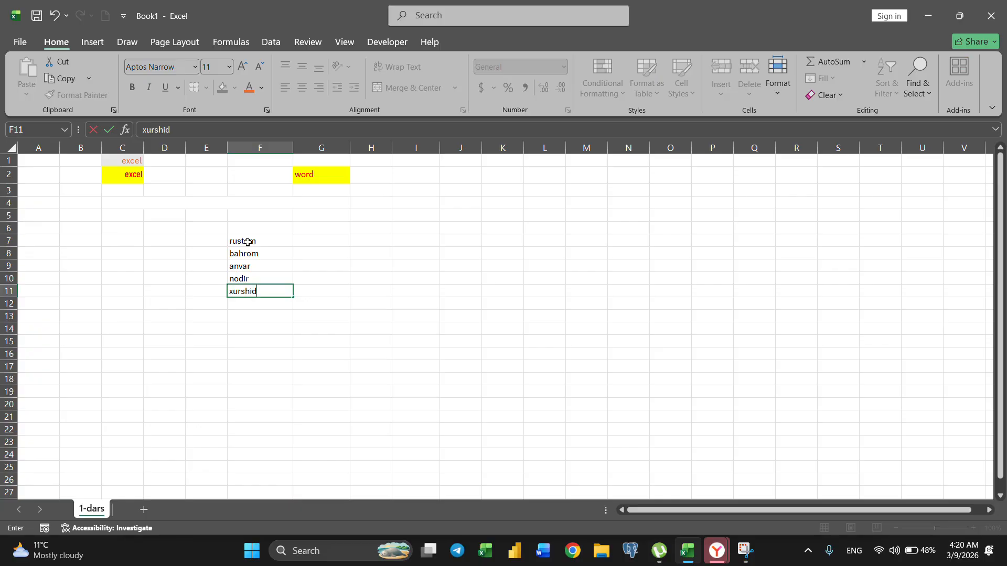
pyautogui.press('Return')
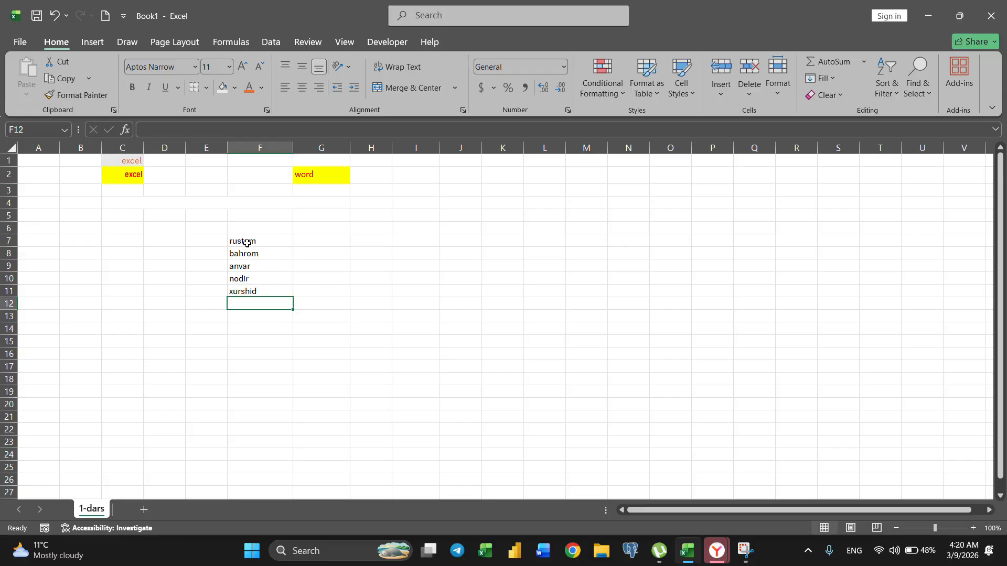
# Sort the names in F7:F11 from A to Z and re-sort them from Z to A.
pyautogui.moveTo(240, 241); pyautogui.dragTo(252, 290)
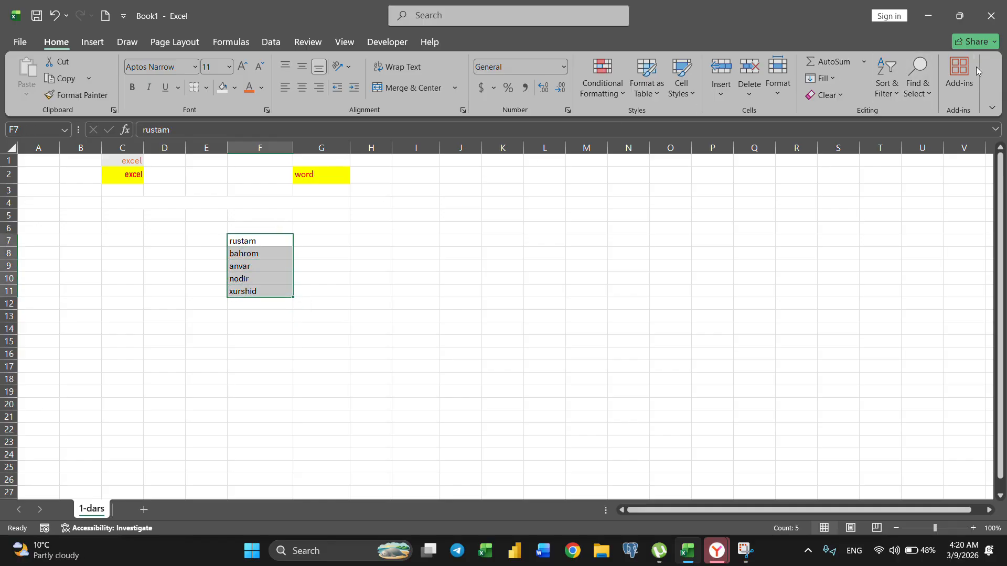
pyautogui.click(895, 93)
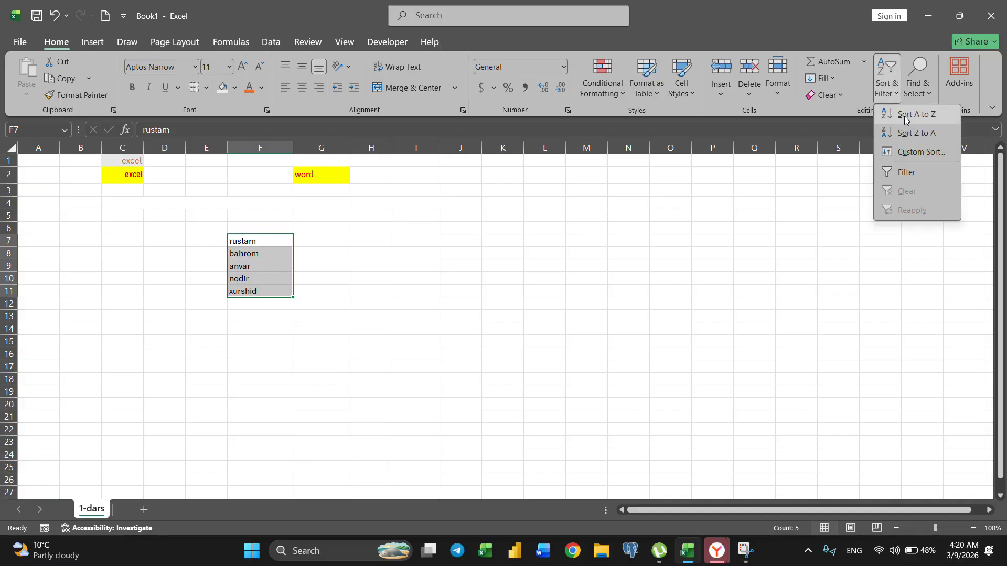
pyautogui.click(918, 115)
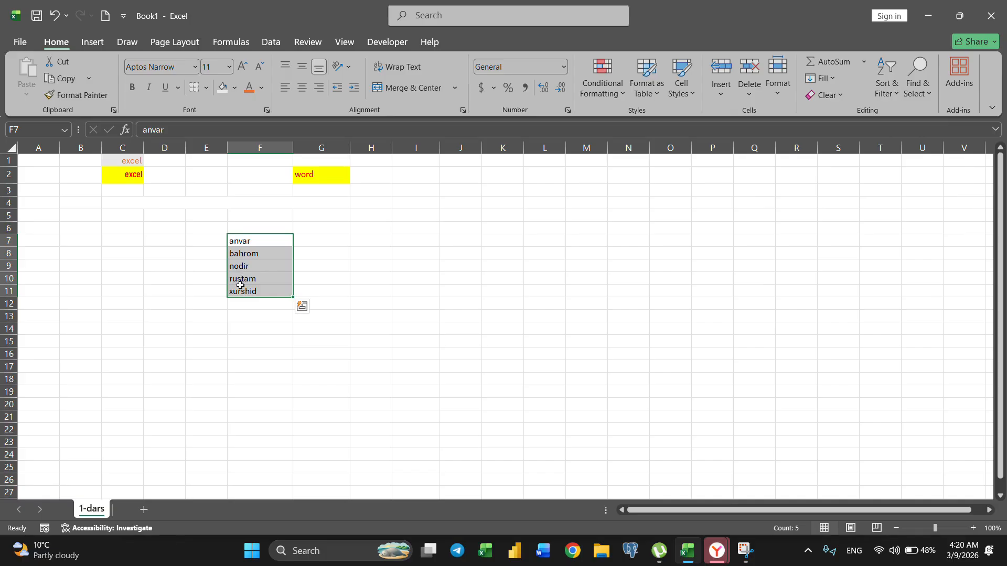
pyautogui.click(896, 96)
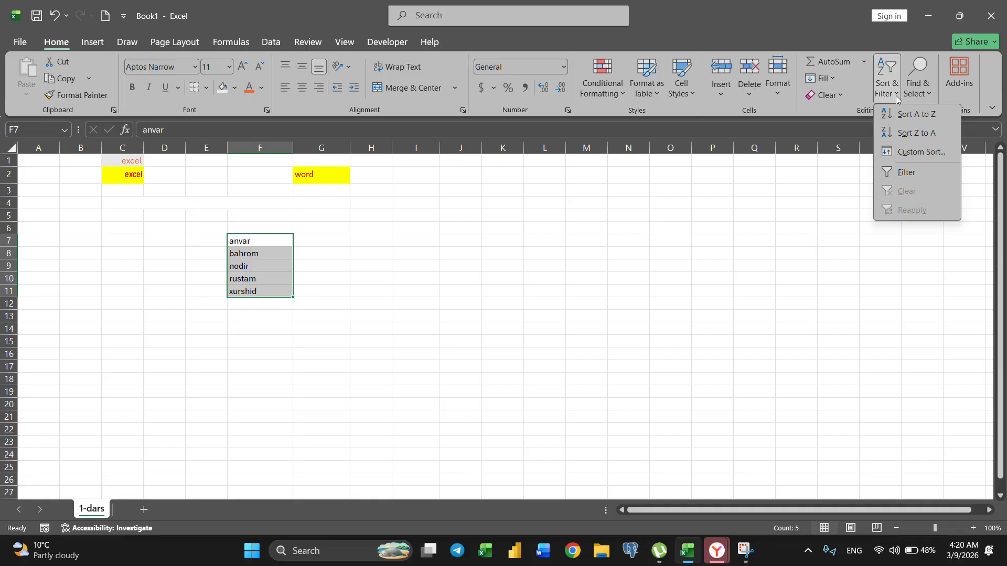
pyautogui.click(923, 133)
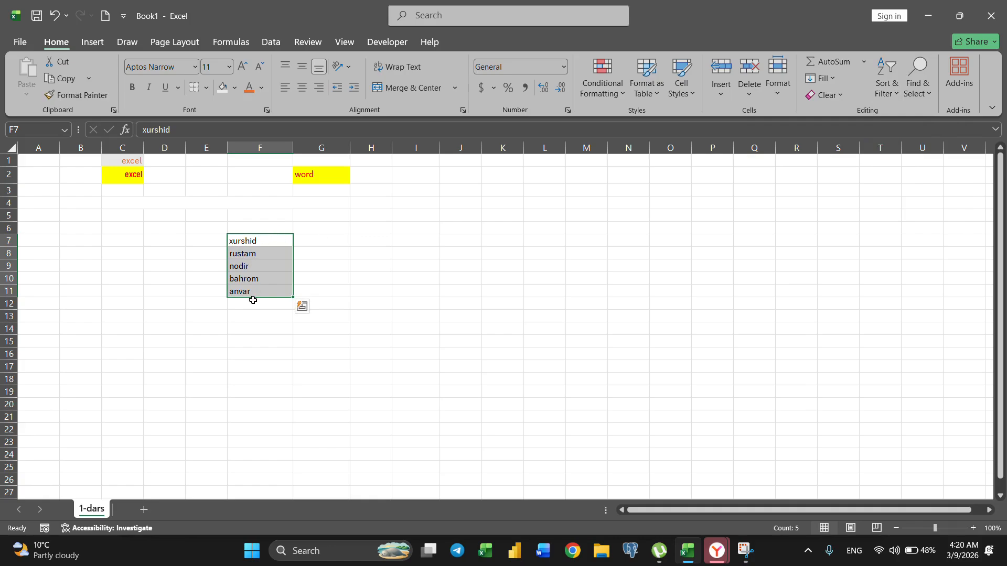
# Turn on filtering for the name list in F7:F11 and deselect the list.
pyautogui.click(895, 92)
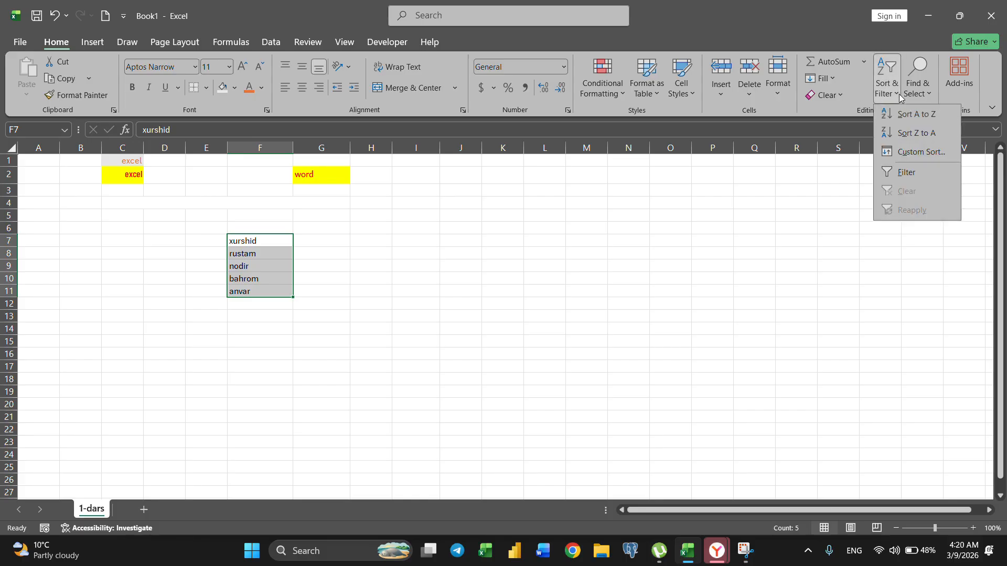
pyautogui.click(899, 174)
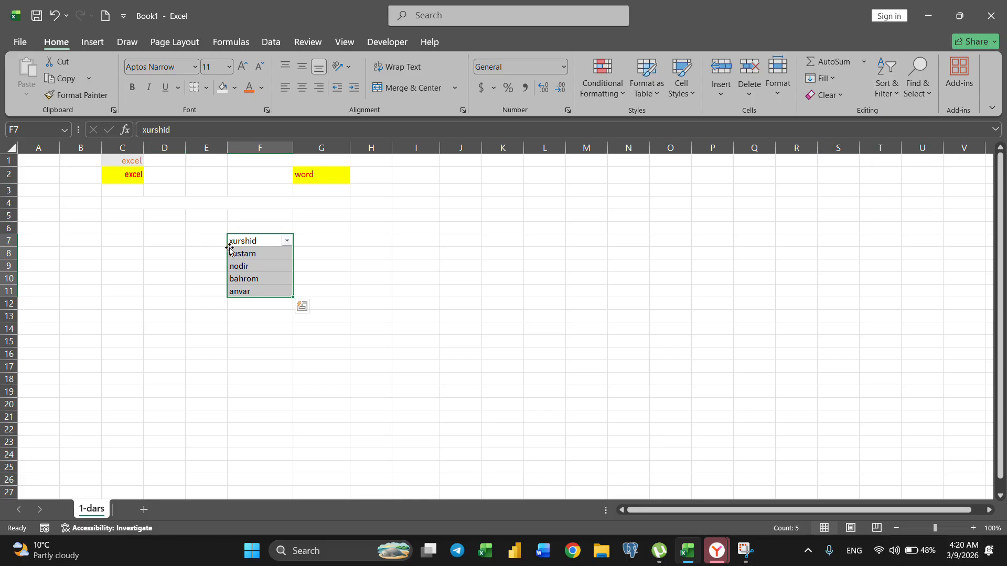
pyautogui.click(292, 203)
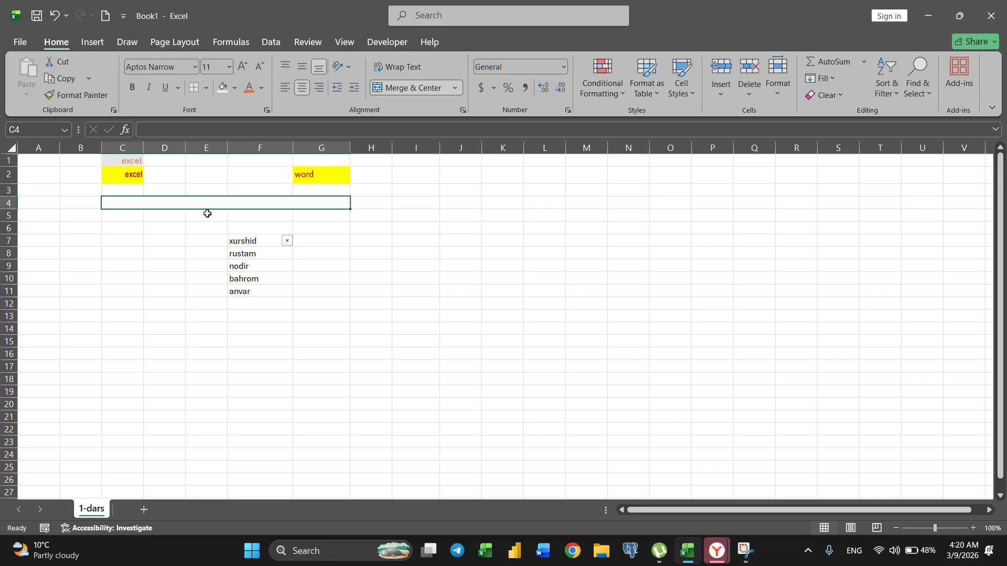
pyautogui.scroll(-7, 33, 231)
pyautogui.scroll(7, 32, 231)
pyautogui.scroll(-7, 43, 290)
pyautogui.scroll(7, 41, 292)
# Filter the name list to hide the entries in F8 and F10.
pyautogui.click(287, 240)
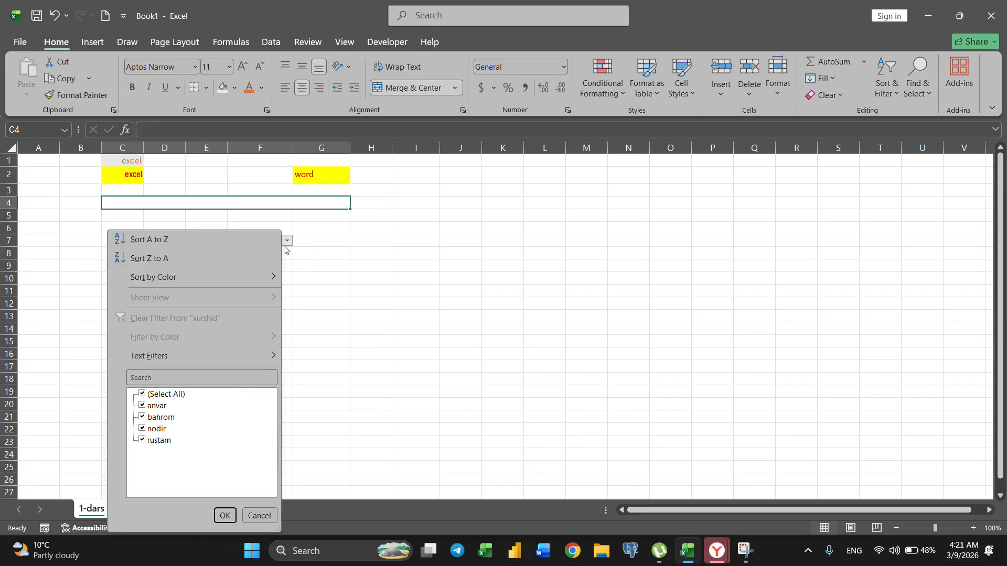
pyautogui.click(142, 418)
pyautogui.click(142, 440)
pyautogui.click(225, 515)
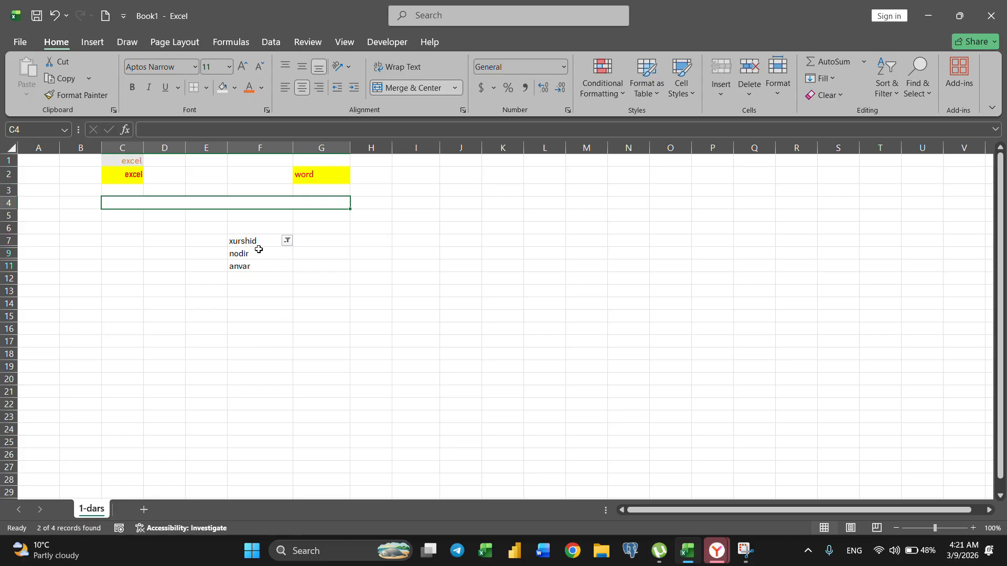
# Reselect all entries in the list's filter so that every name is shown.
pyautogui.click(287, 240)
pyautogui.click(142, 394)
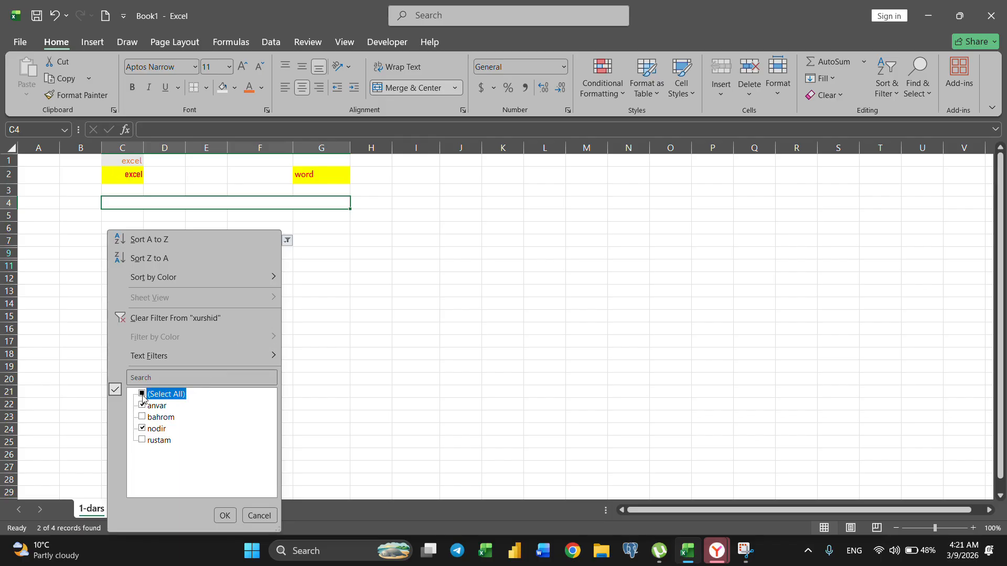
pyautogui.click(226, 516)
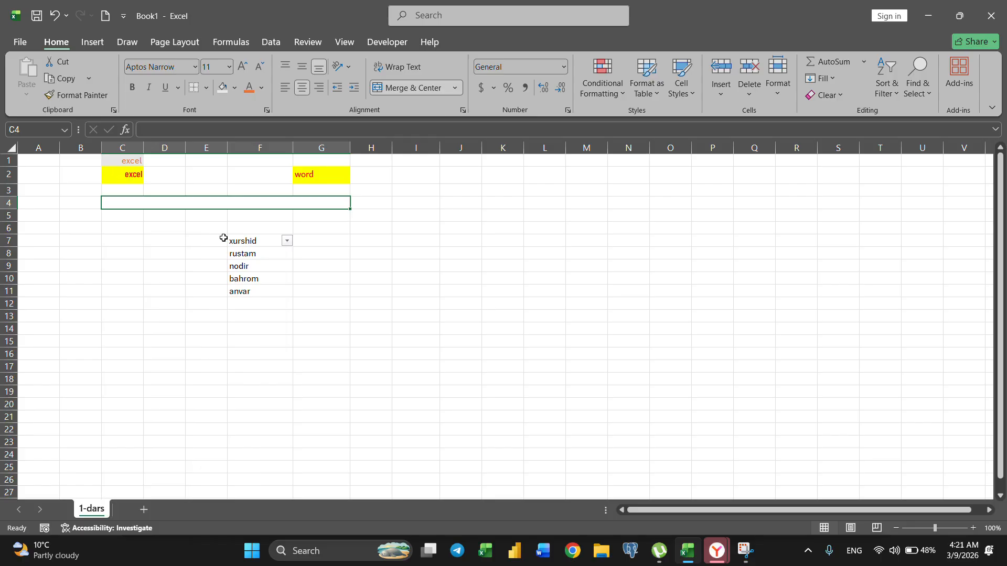
# Turn off filtering for the name list and deselect the range.
pyautogui.moveTo(224, 233); pyautogui.dragTo(310, 302)
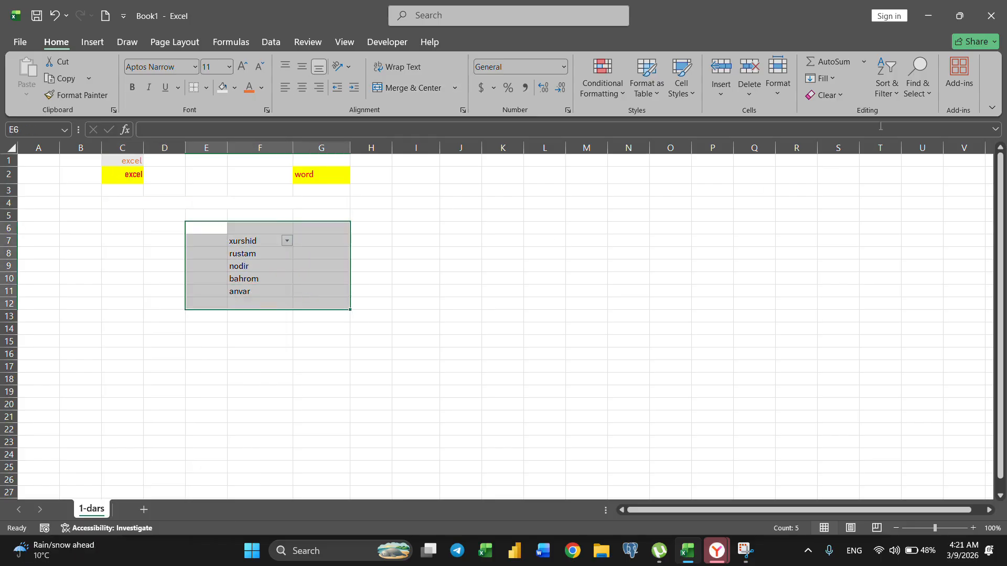
pyautogui.click(926, 92)
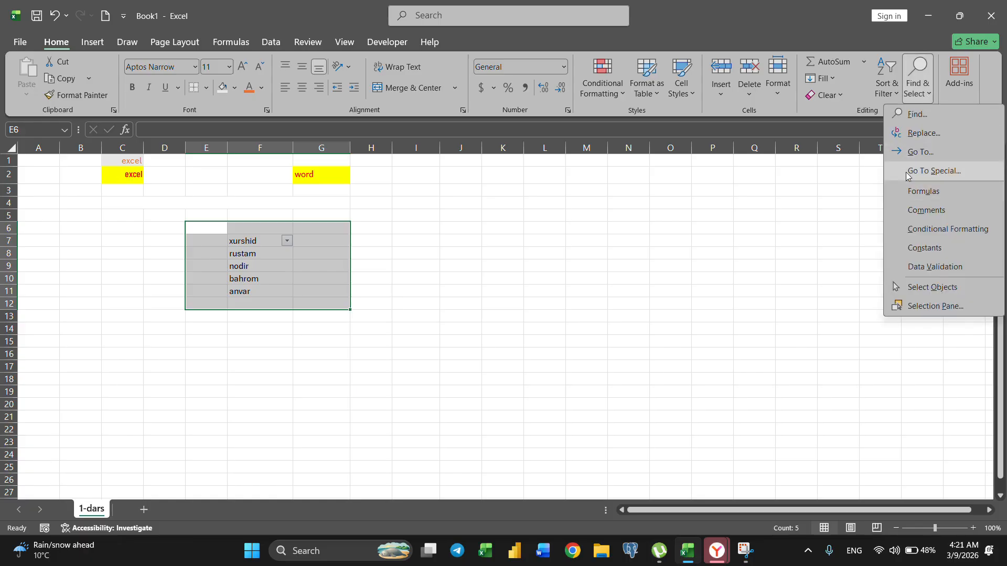
pyautogui.click(898, 82)
pyautogui.click(896, 91)
pyautogui.click(894, 172)
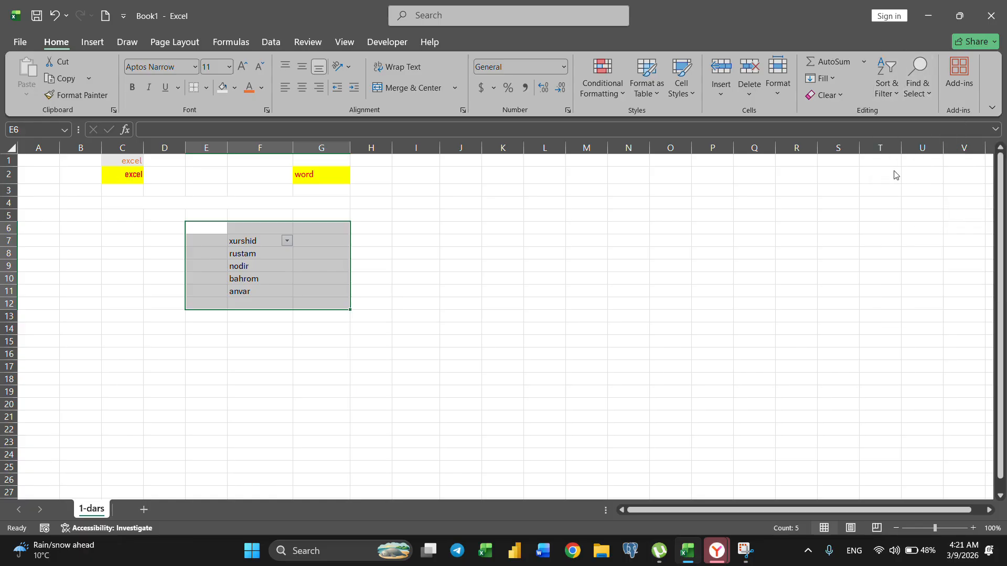
pyautogui.click(494, 257)
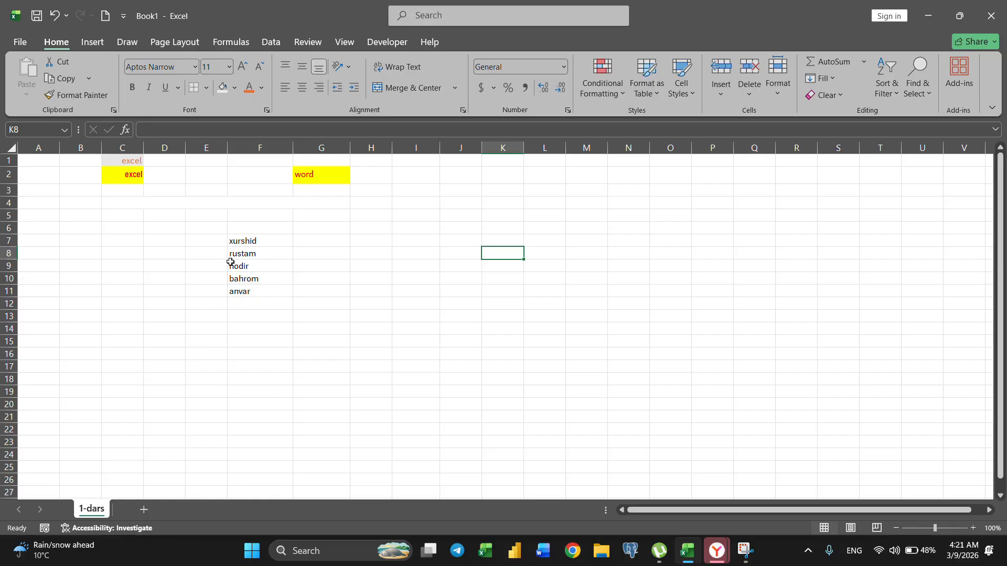
# Search the worksheet for the third name in the list using Find.
pyautogui.click(917, 88)
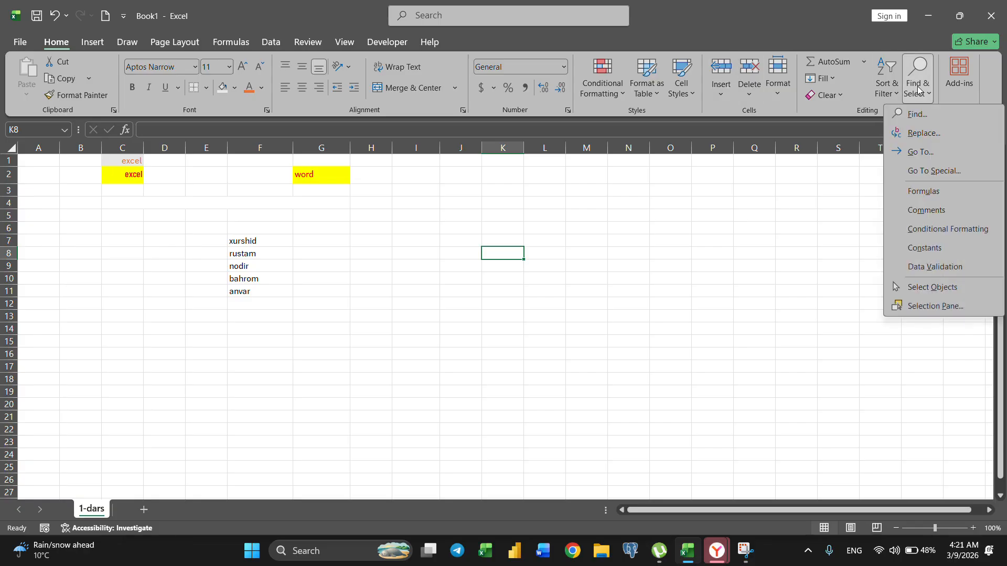
pyautogui.click(918, 108)
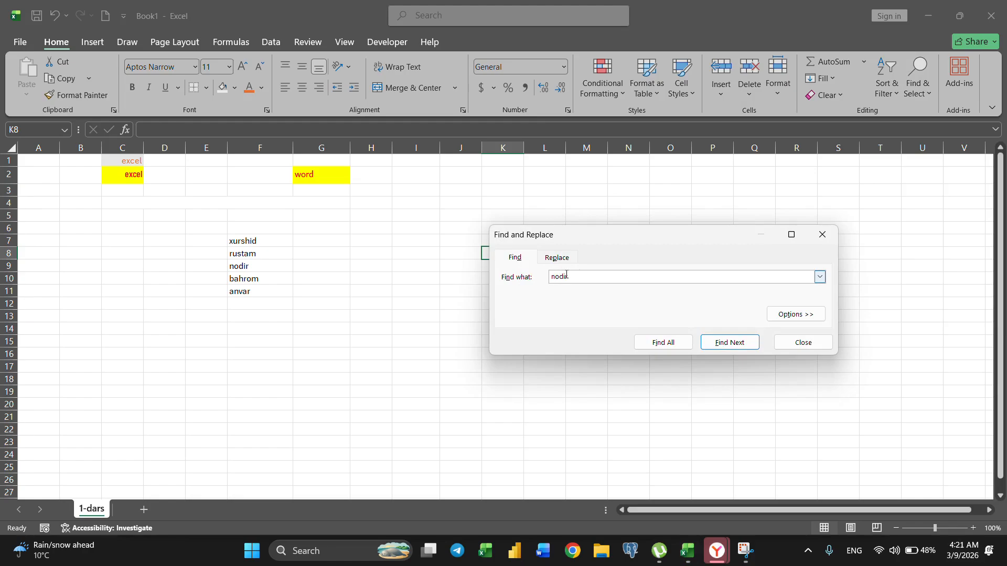
pyautogui.press('Return')
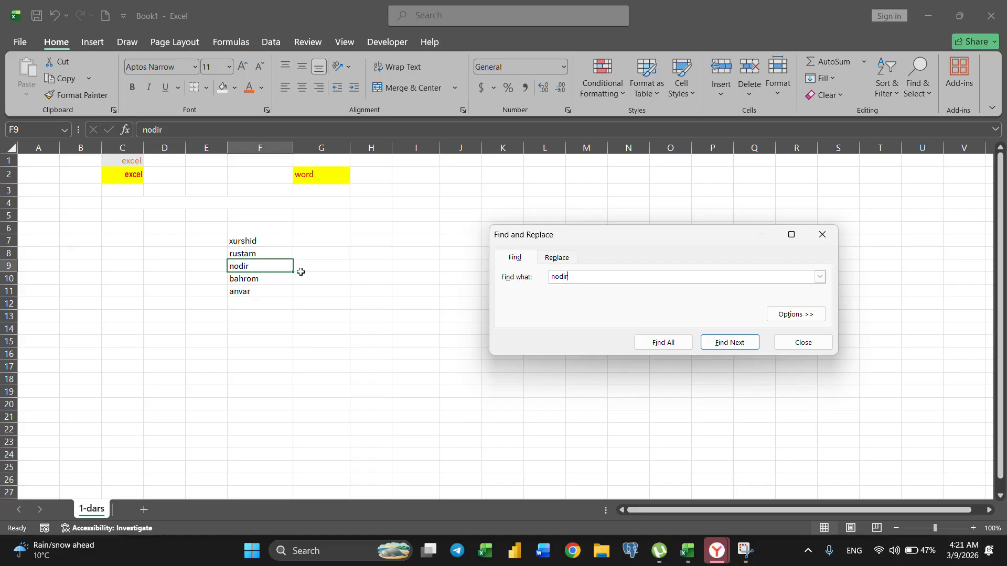
# Close the Find and Replace dialog and look over the available sort and filter options.
pyautogui.click(822, 234)
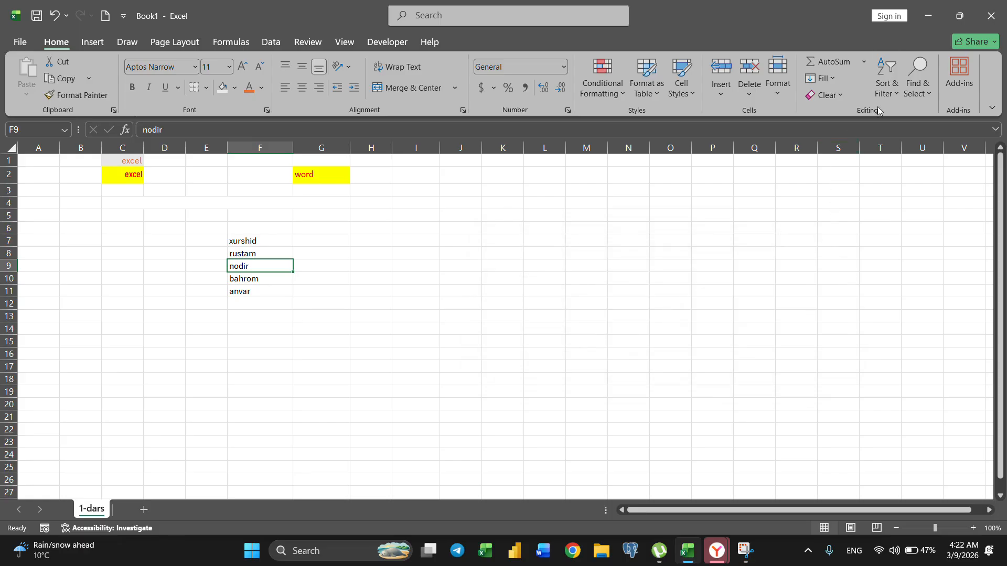
pyautogui.click(887, 84)
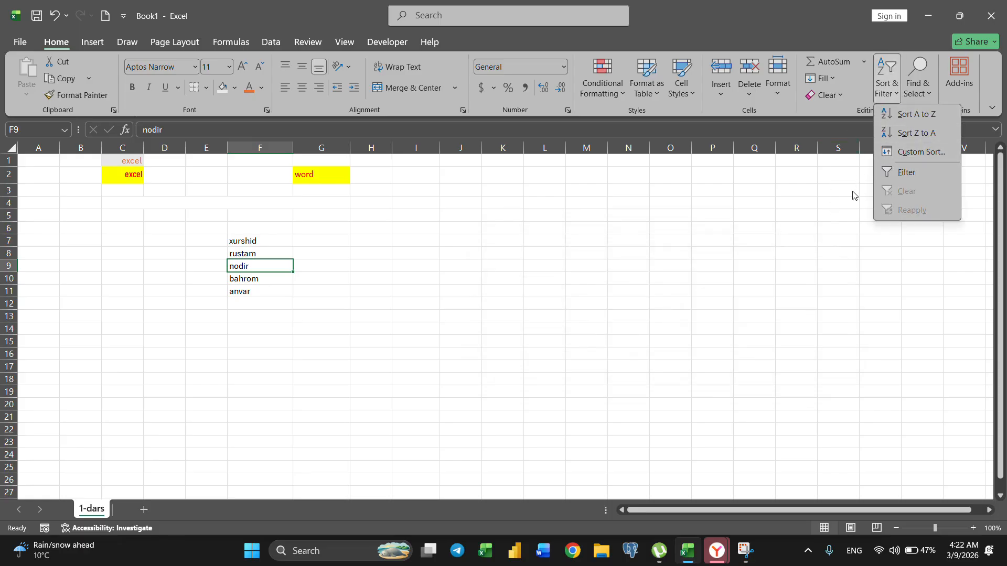
pyautogui.click(654, 216)
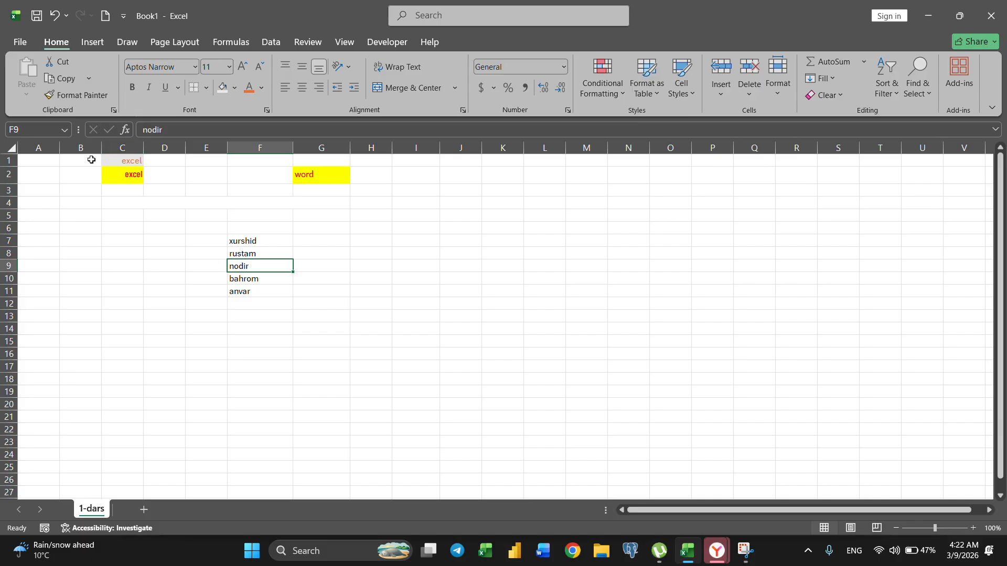
# Clear all contents in the range B1:H13, delete those cells to remove their leftover formatting, and deselect the range.
pyautogui.moveTo(91, 160); pyautogui.dragTo(282, 297)
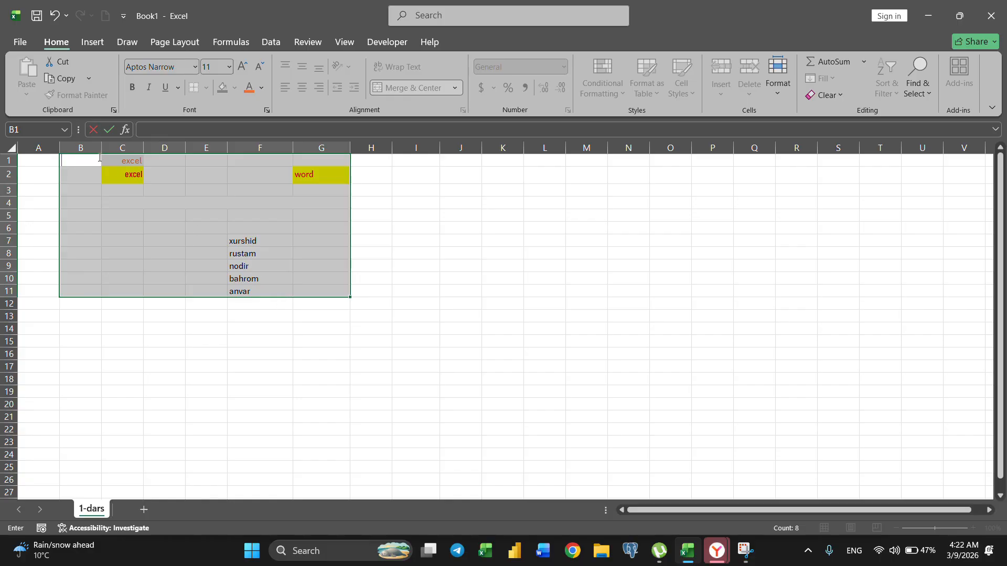
pyautogui.press('F2')
pyautogui.moveTo(360, 315); pyautogui.dragTo(100, 158)
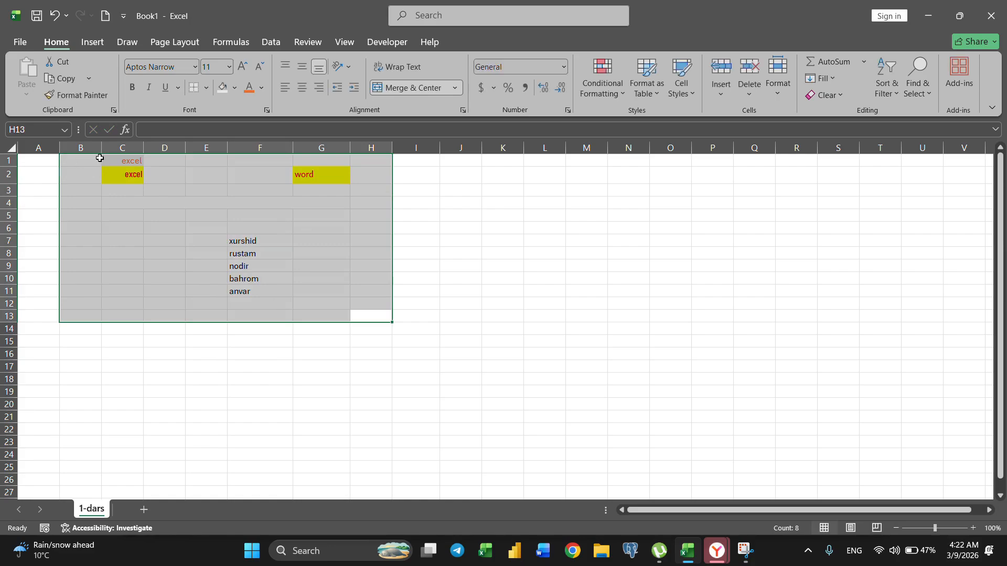
pyautogui.press('Delete')
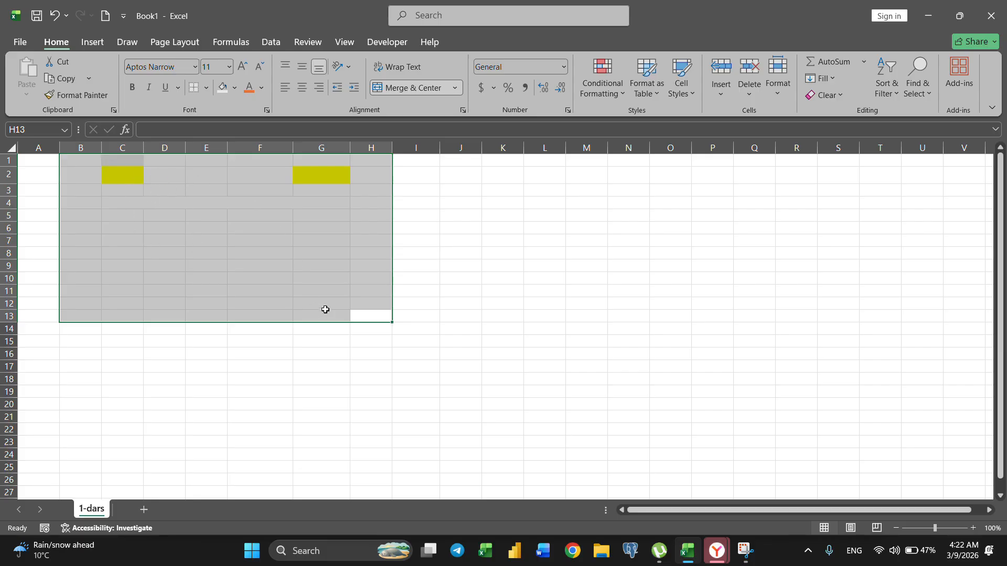
pyautogui.click(741, 78)
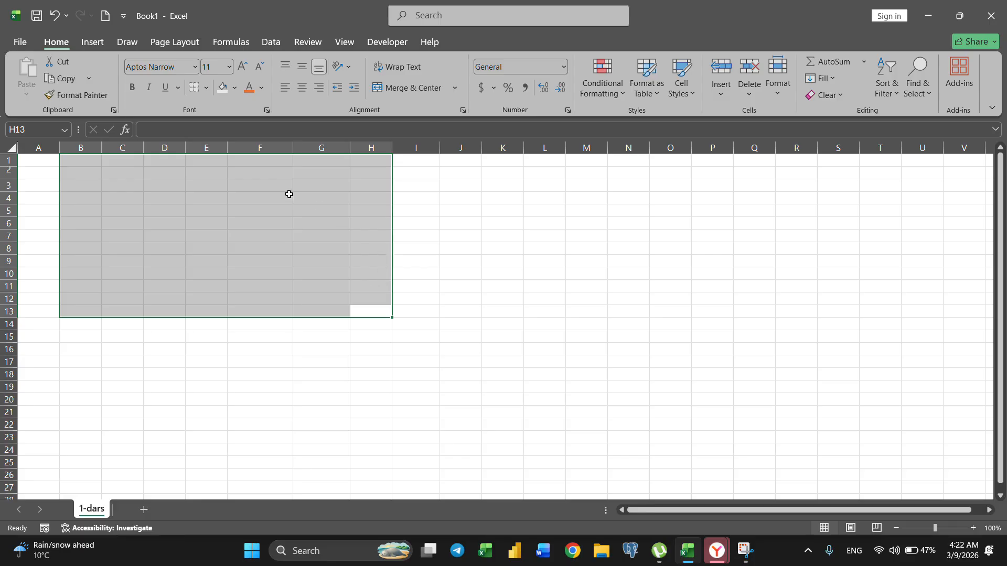
pyautogui.click(241, 199)
# Begin a text entry in cell A1 with the letter "c".
pyautogui.click(43, 163)
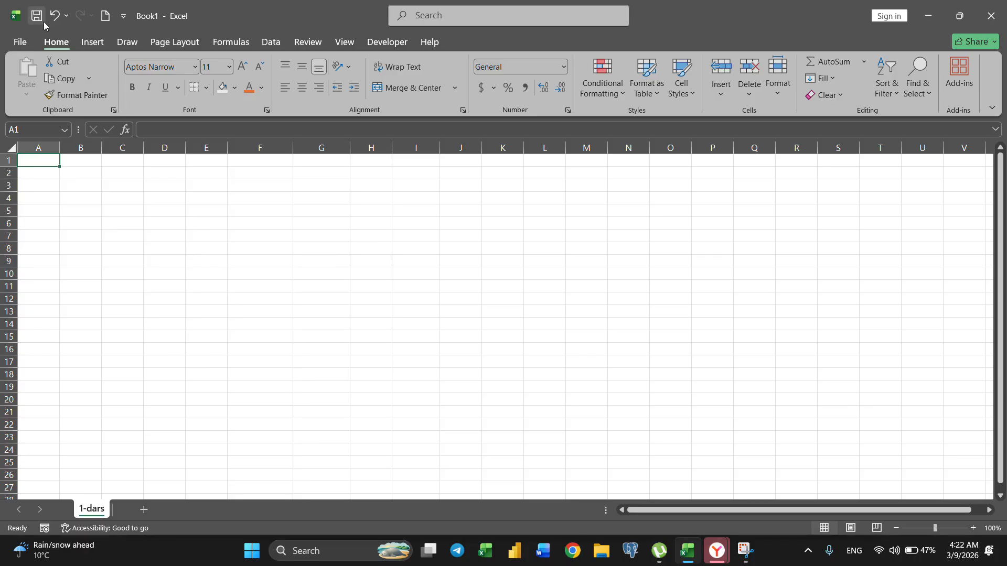
pyautogui.write('c')
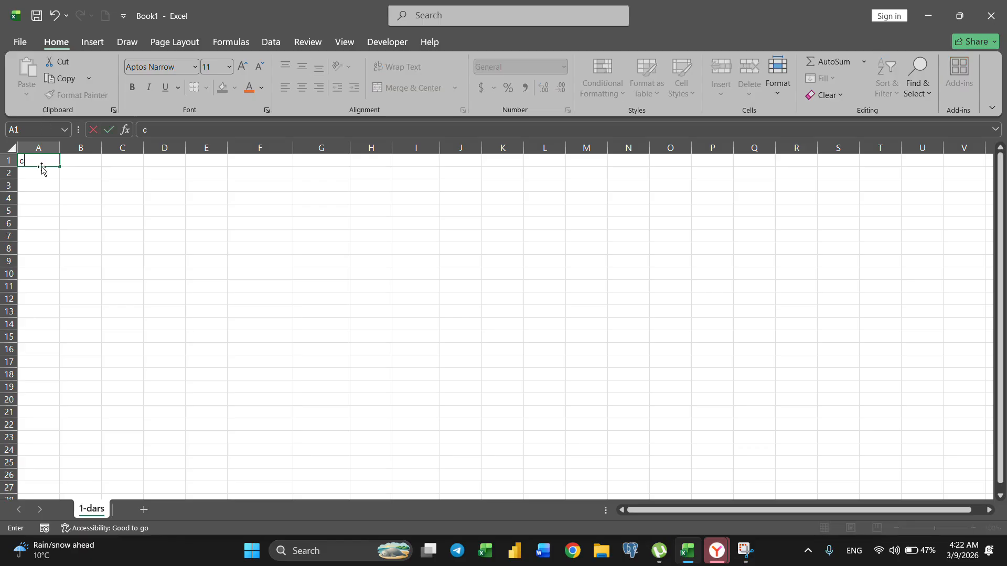